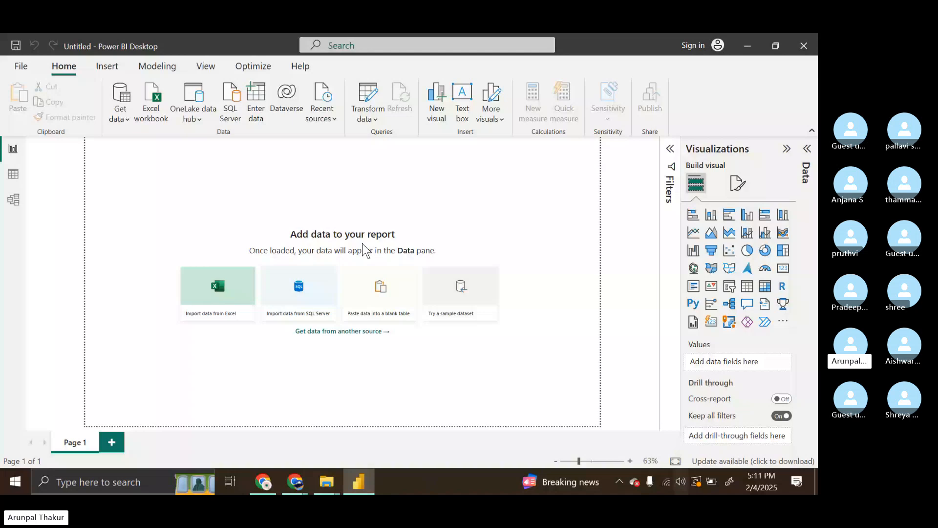
Step: Connect to the Excel workbook "Power Query - Text Functions" in the Power bi Training folder as the data source
click(114, 88)
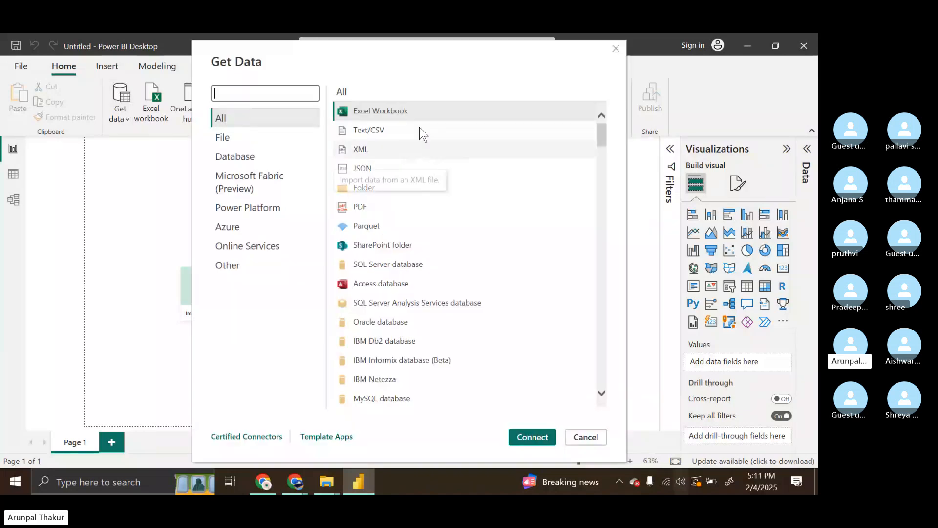
click(421, 109)
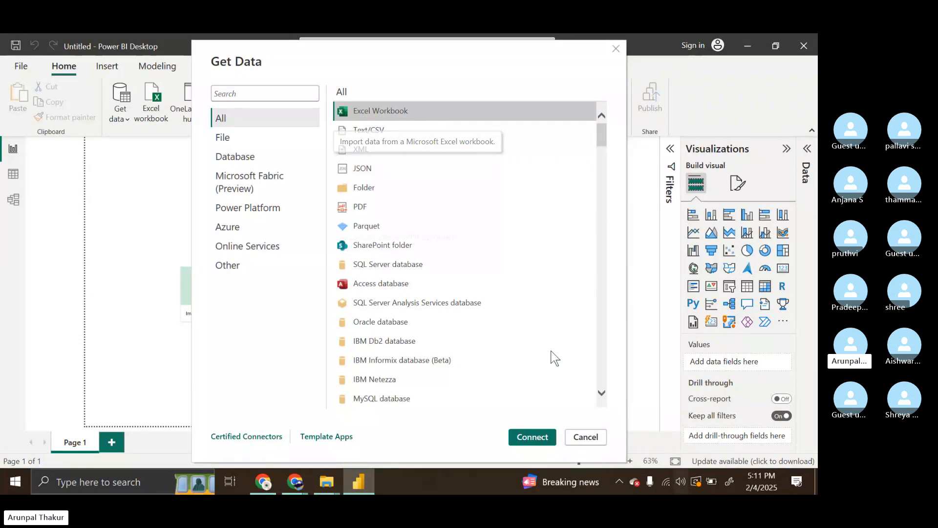
click(539, 433)
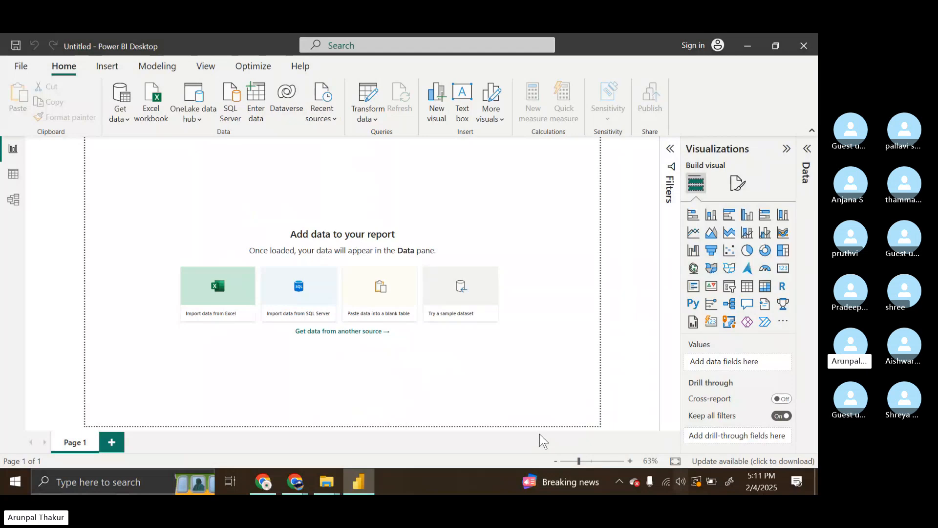
scroll(436, 345, down, 1)
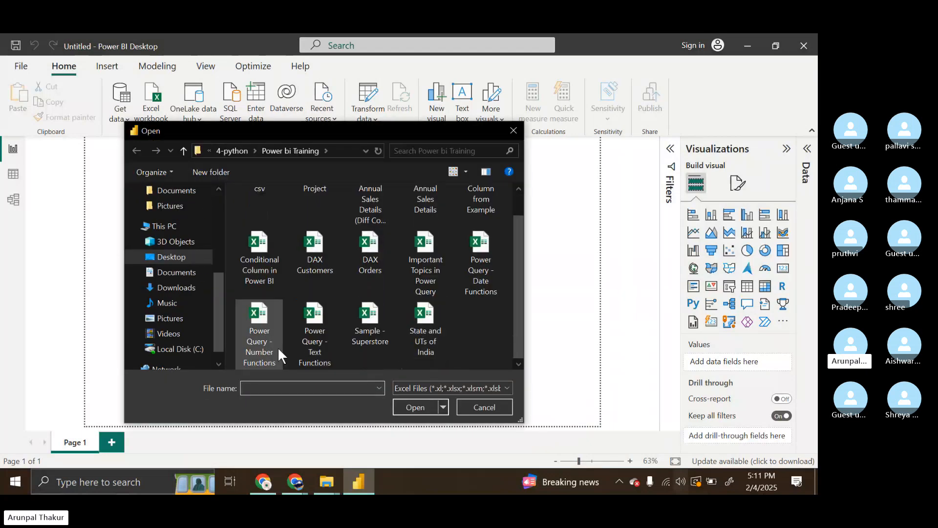
click(306, 319)
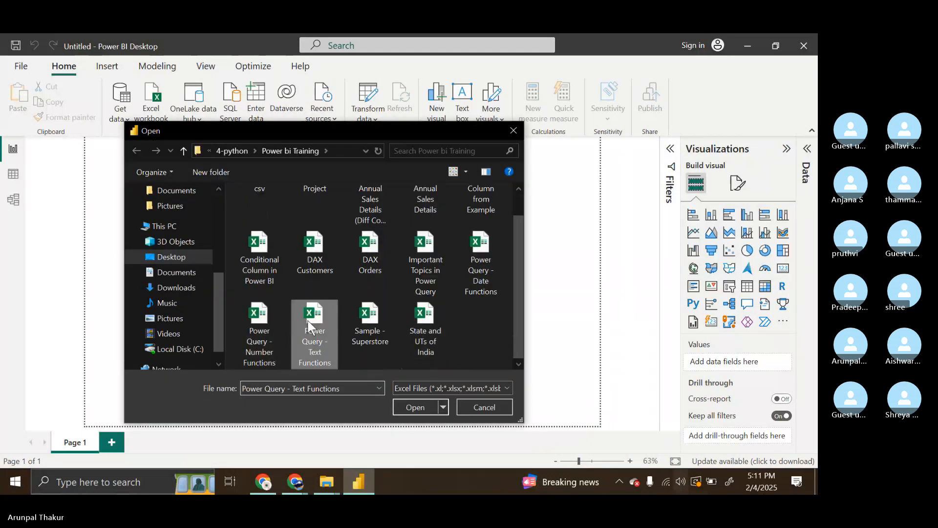
click(417, 409)
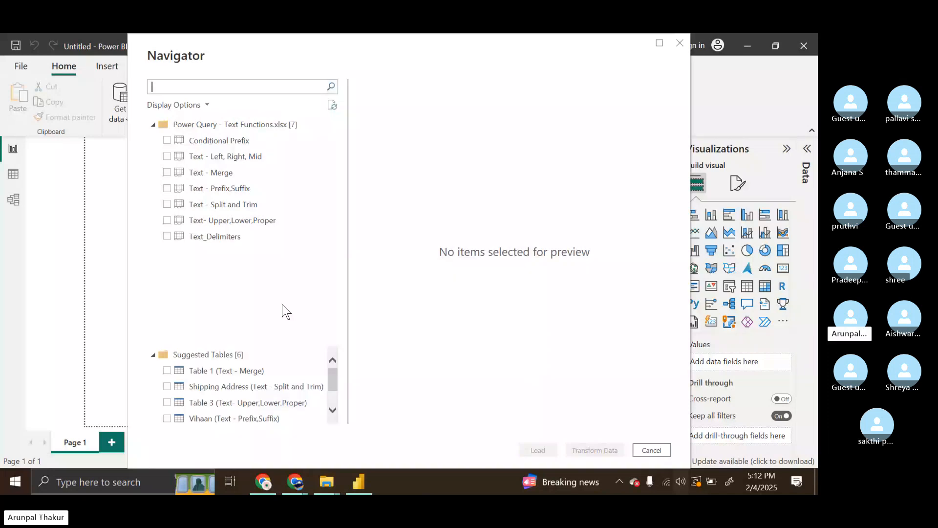
Step: Open the suggested table "Table 1 (Text - Merge)" for transformation in Power Query Editor and dismiss the preview age notice
click(167, 371)
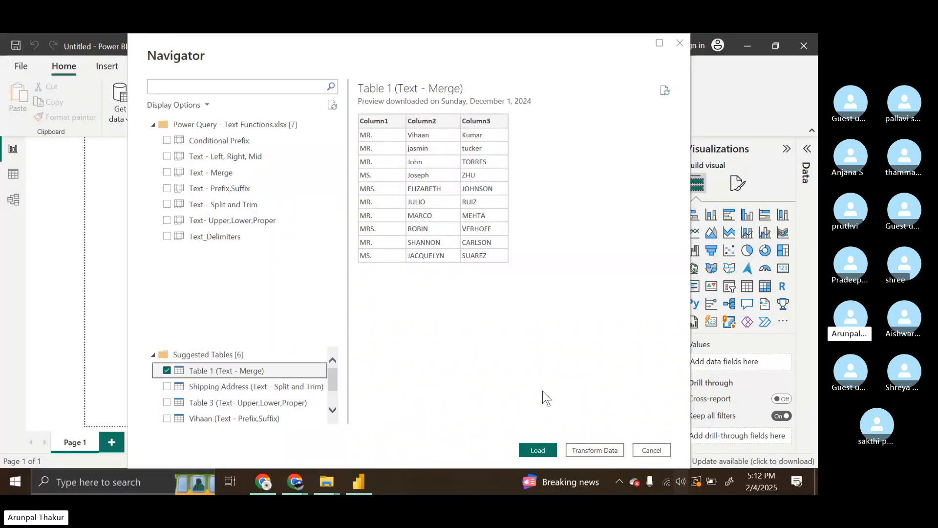
click(593, 449)
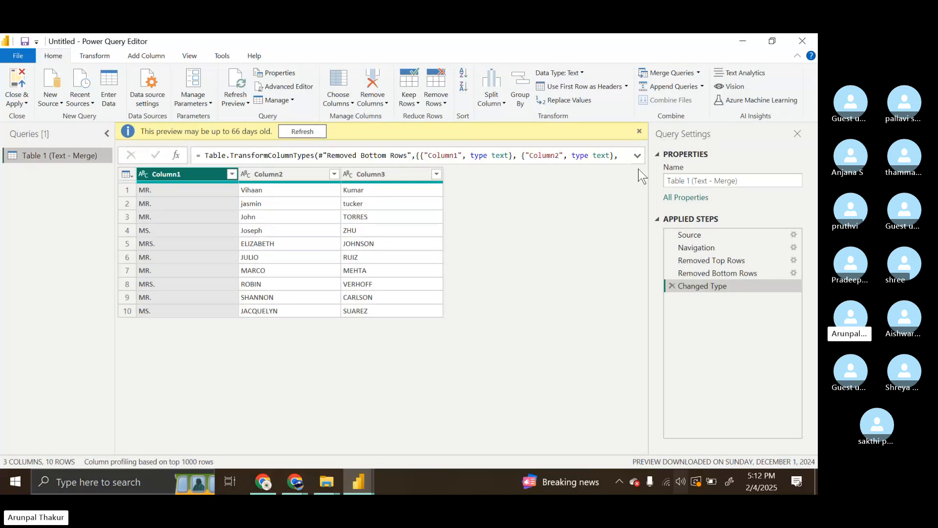
click(639, 131)
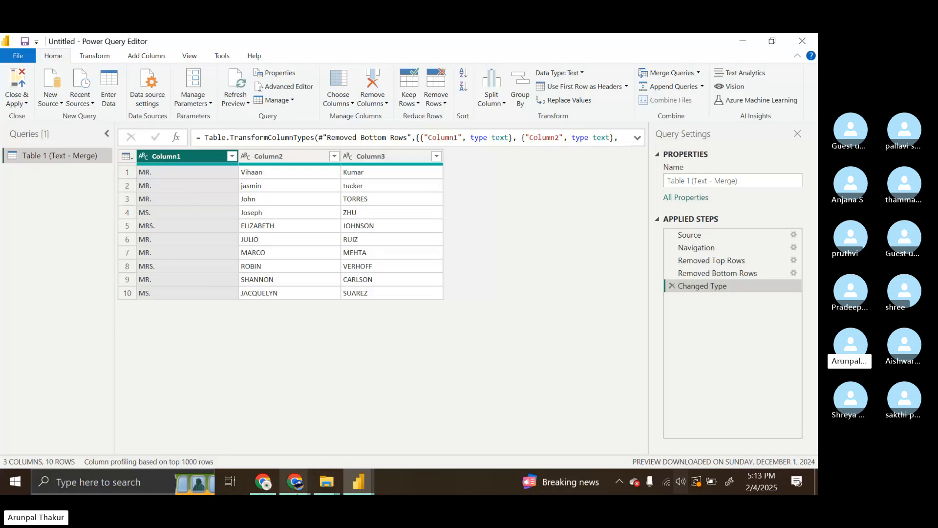
Step: Switch to the Skype call in Chrome, check the meeting chat, and return to Power Query Editor
mouse_move(296, 484)
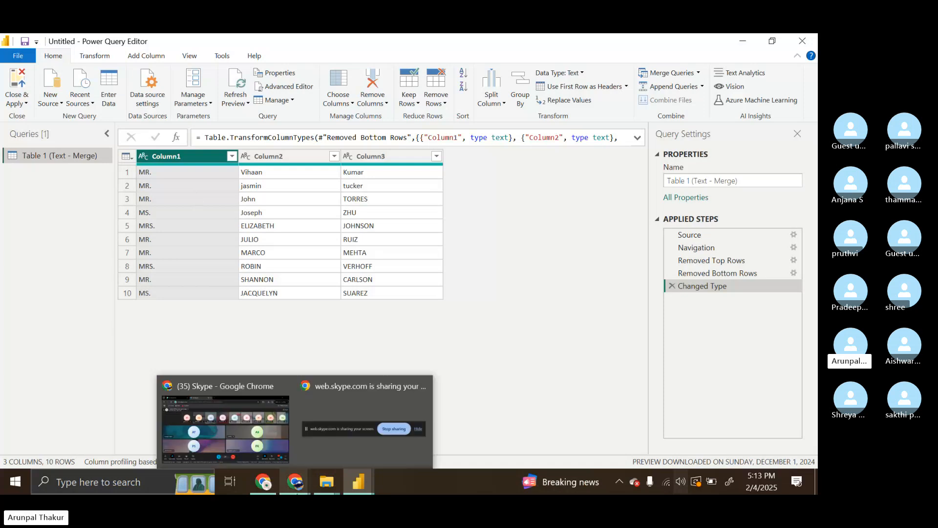
click(296, 483)
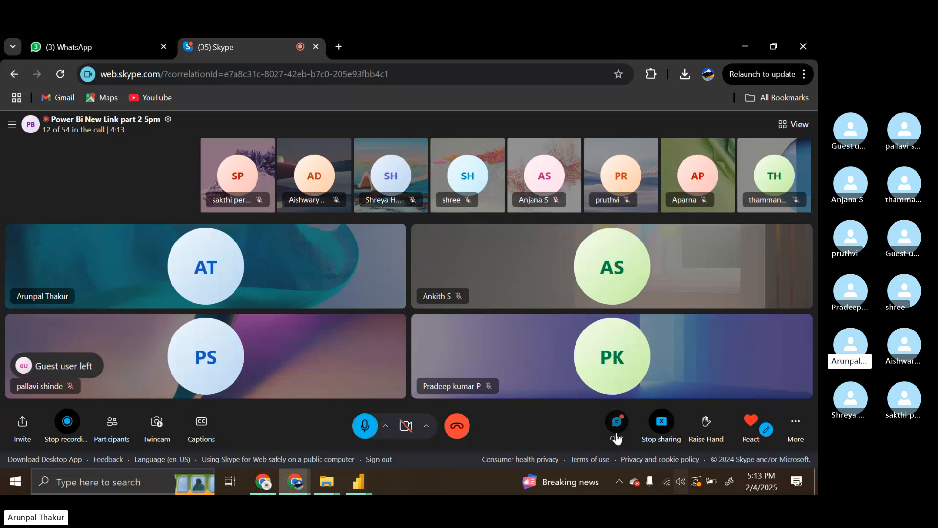
click(617, 437)
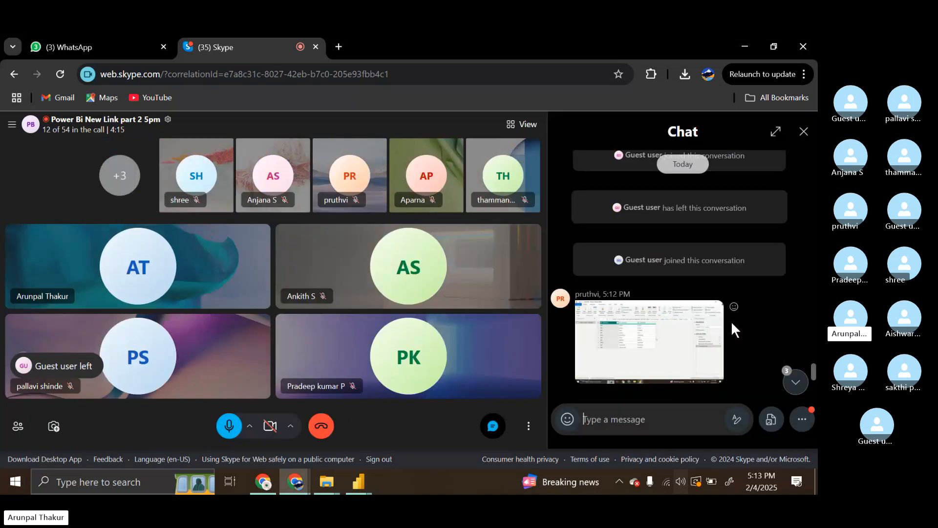
click(805, 133)
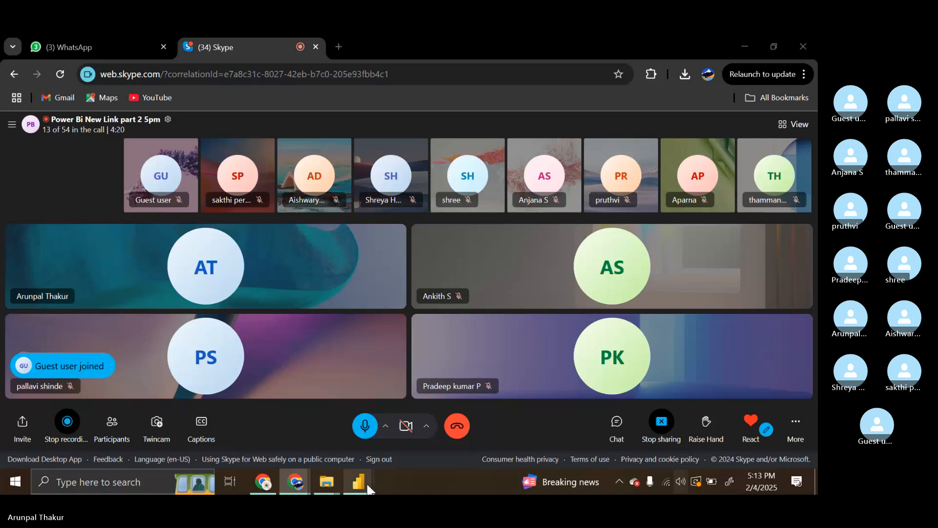
mouse_move(366, 482)
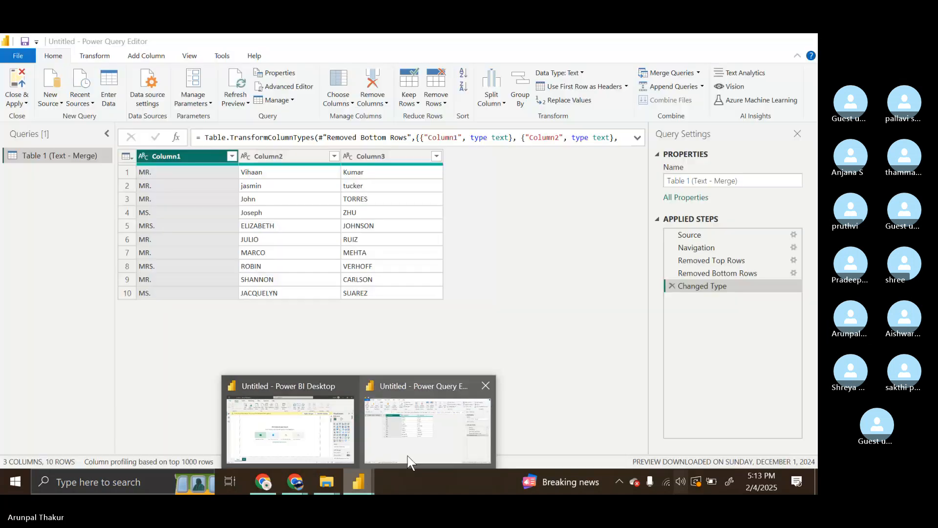
click(389, 458)
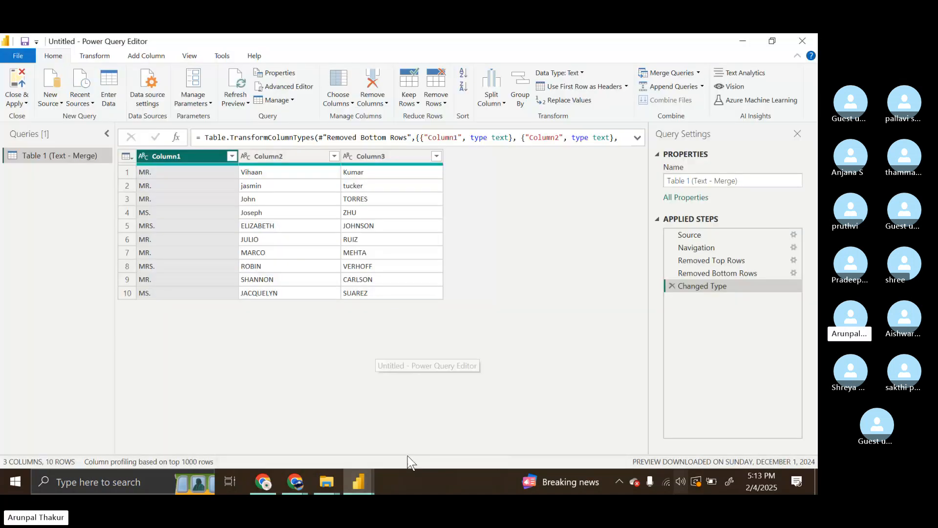
mouse_move(364, 477)
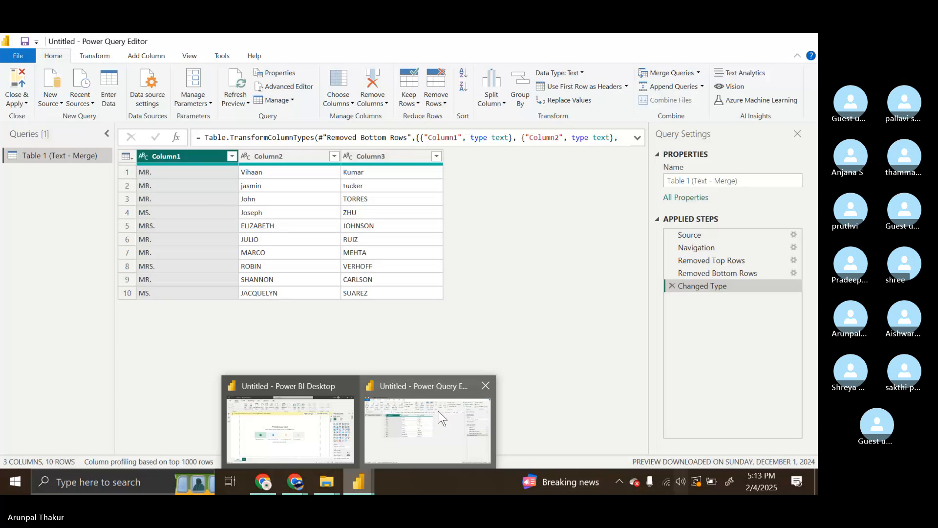
click(441, 418)
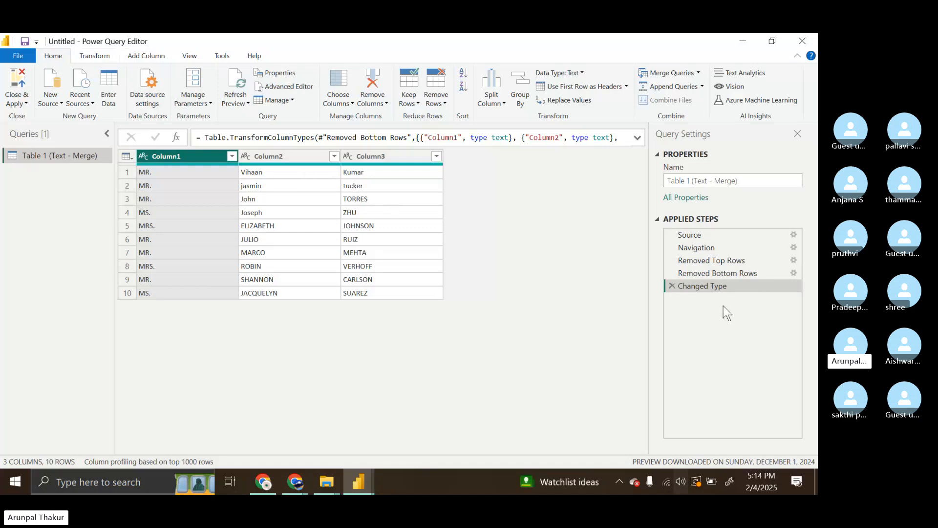
Step: Convert Column1's text to lowercase in place and delete the resulting Lowercased Text step
click(104, 57)
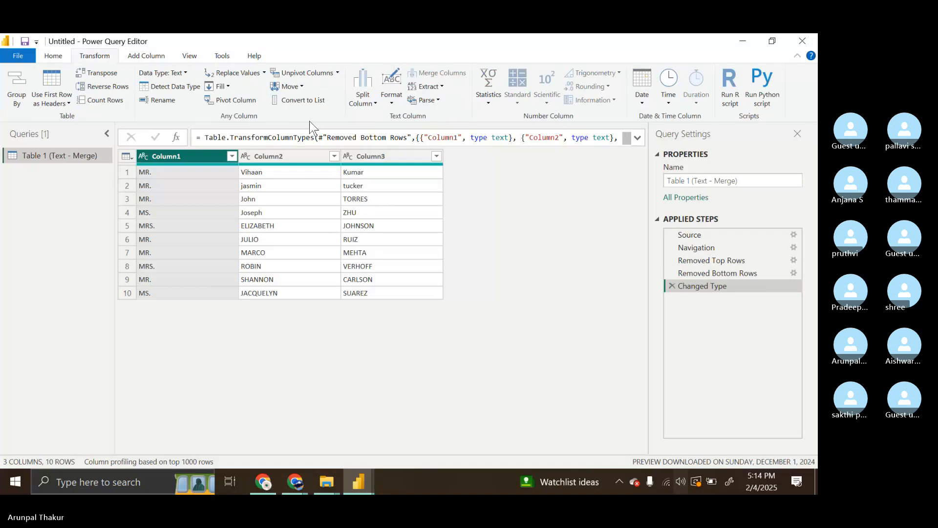
click(393, 100)
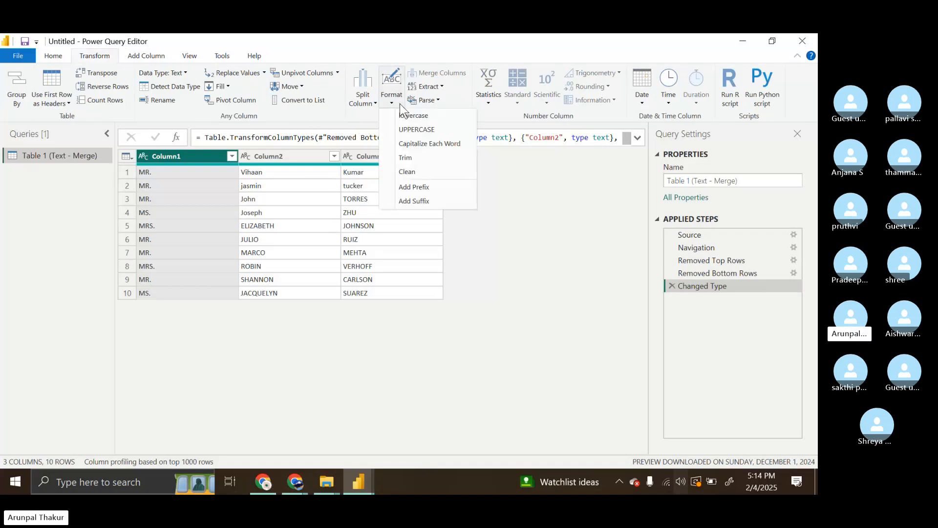
click(428, 118)
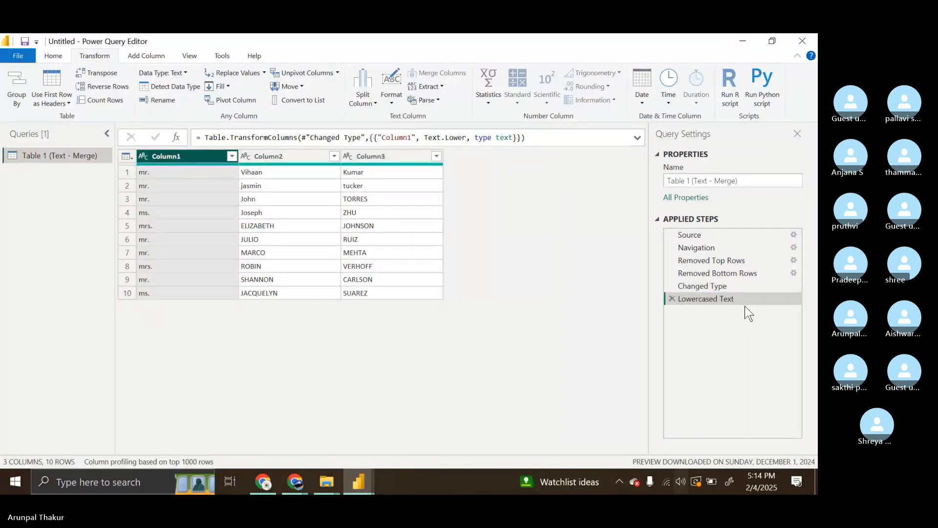
click(672, 300)
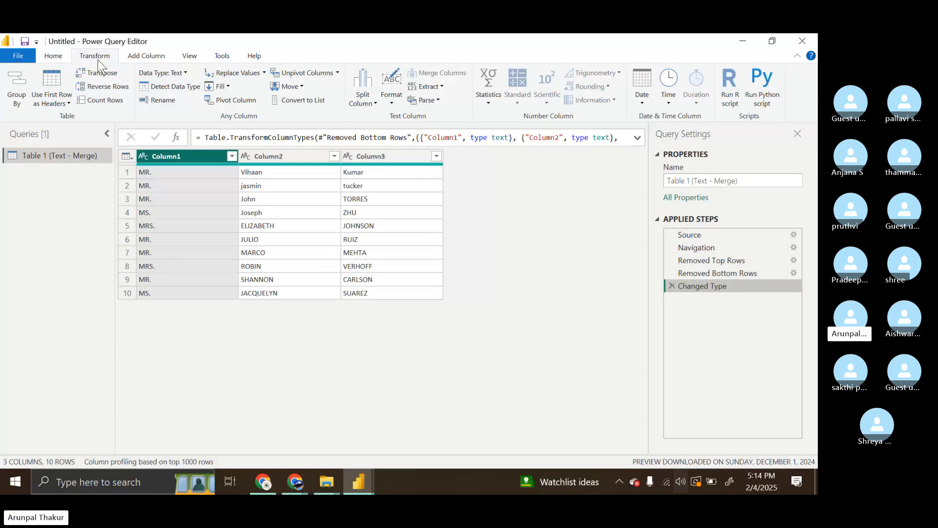
Step: Merge Column1, Column2 and Column3 in place as "Full Name" with a Space separator, and delete the Merged Columns step
ctrl+click(259, 156)
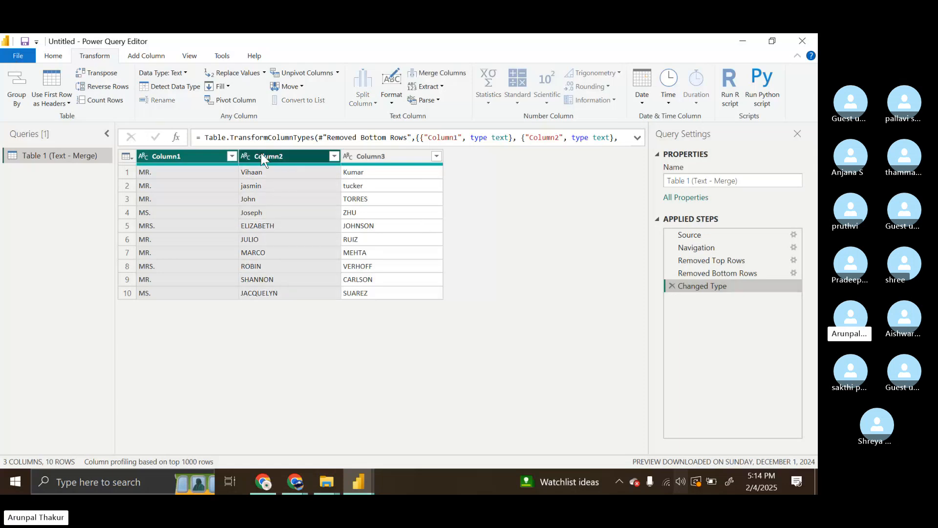
ctrl+click(382, 159)
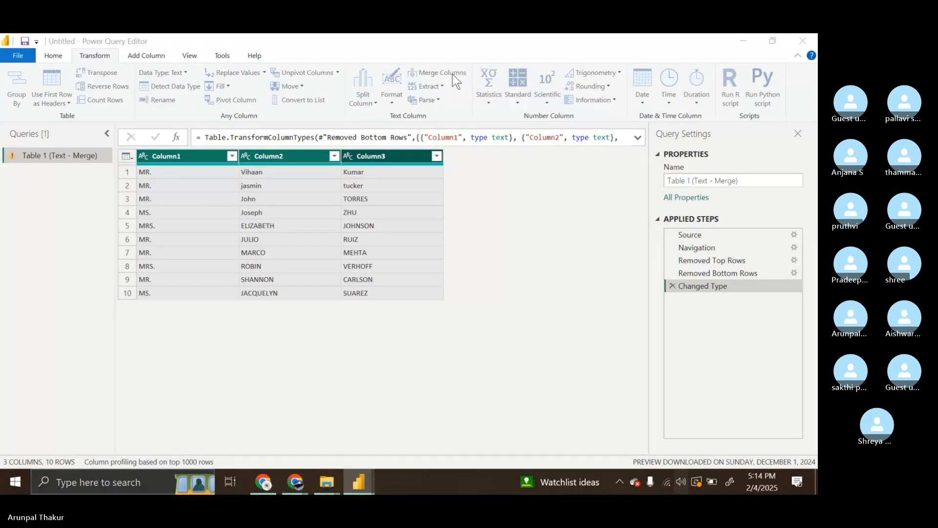
click(342, 245)
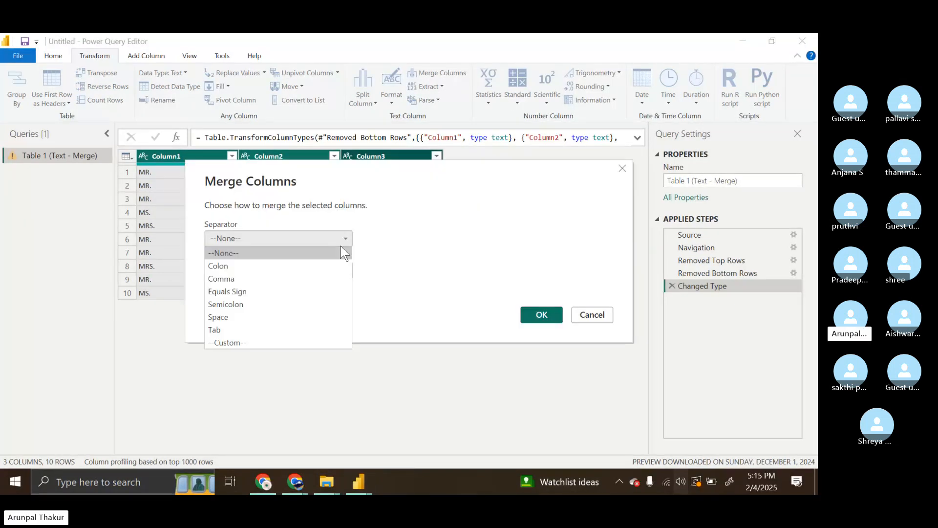
click(233, 316)
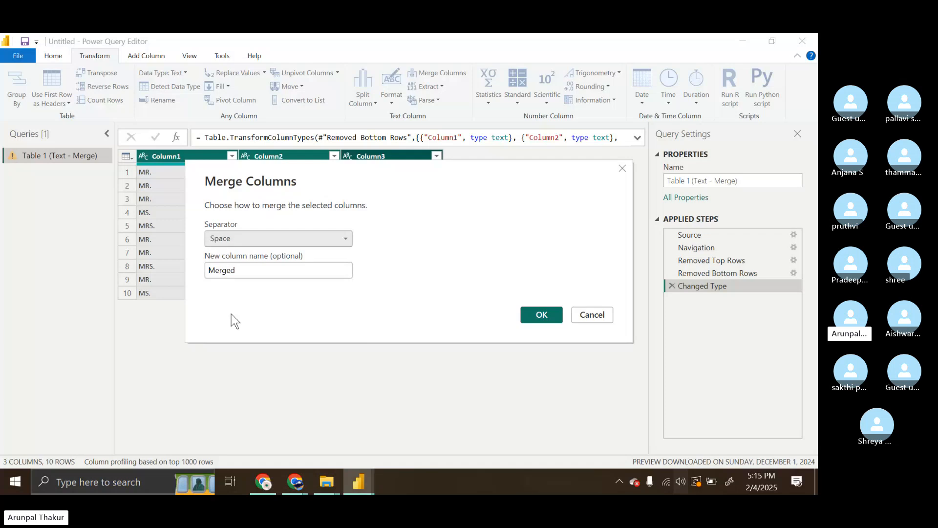
click(257, 268)
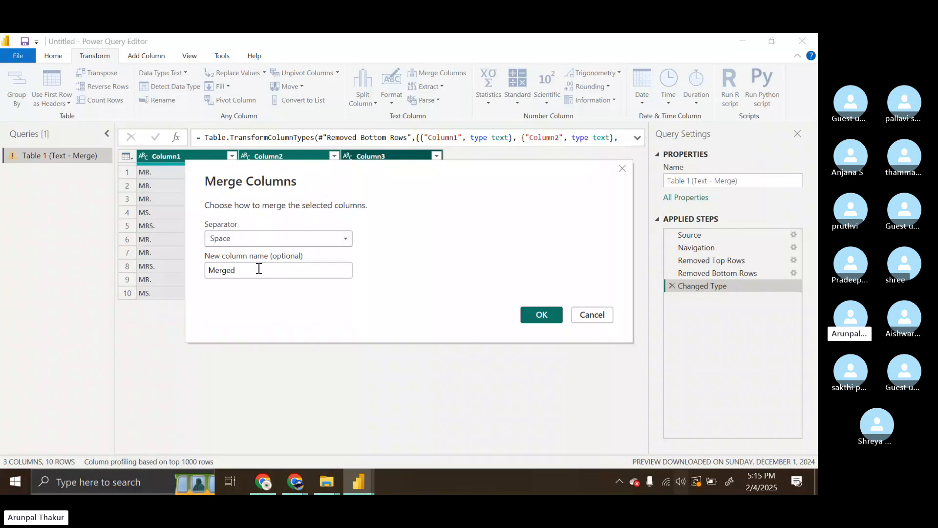
key(BackSpace)
key(BackSpace)
key(BackSpace)
key(BackSpace)
key(BackSpace)
key(BackSpace)
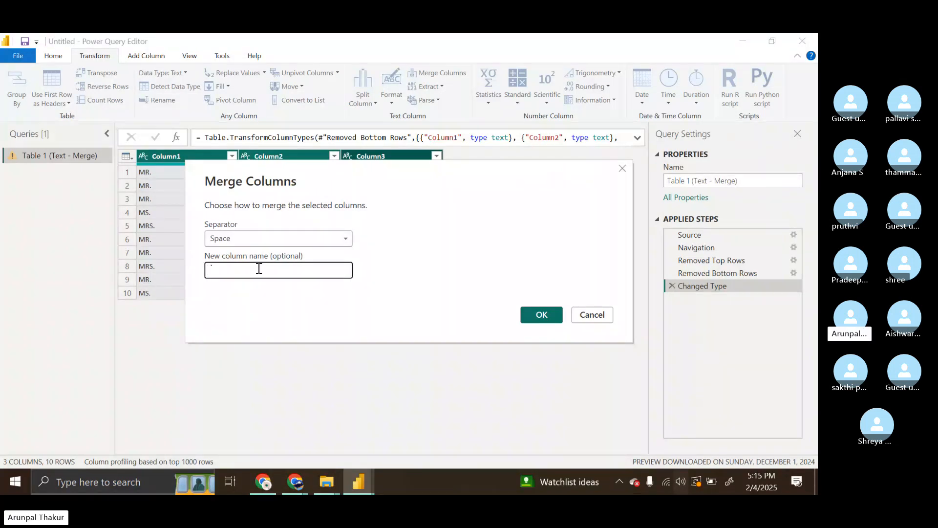
text(Full N)
click(541, 314)
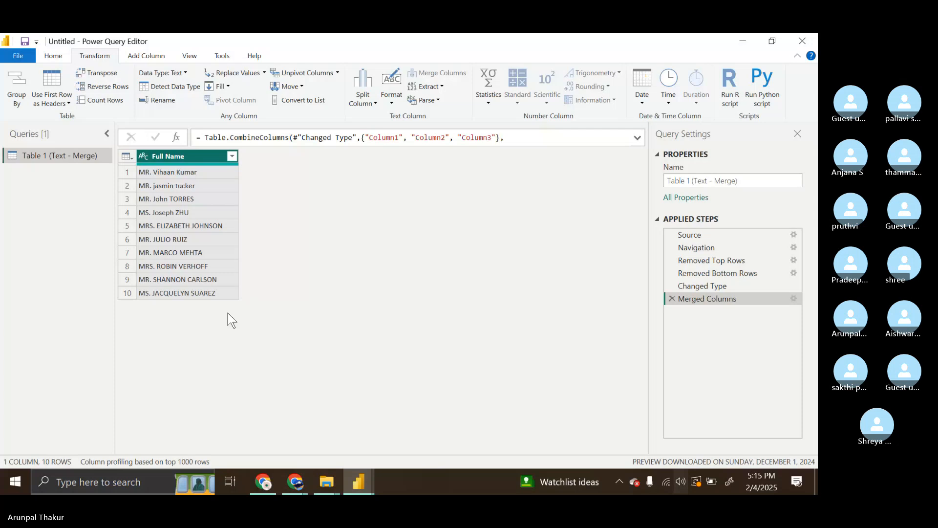
click(673, 297)
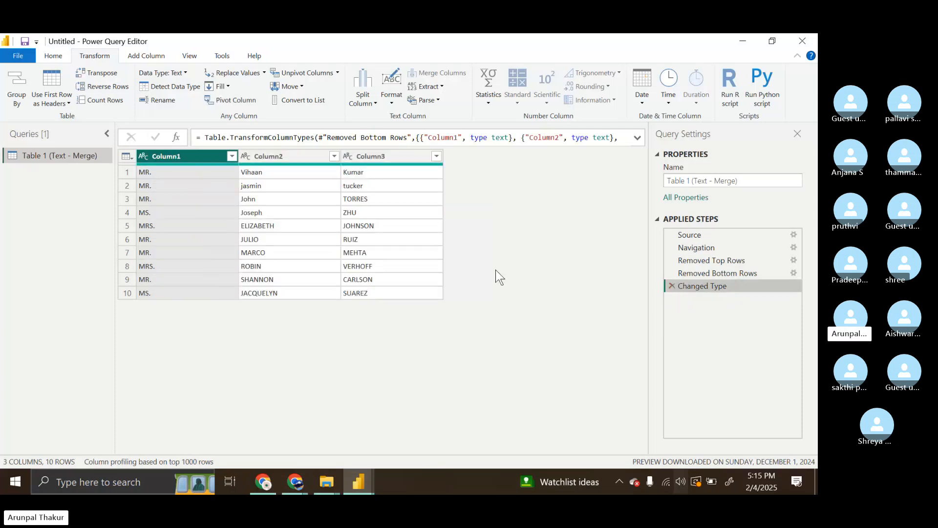
Step: Set up a merge of Column1, Column2 and Column3 as an added column, using Space as the separator
click(163, 58)
ctrl+click(277, 151)
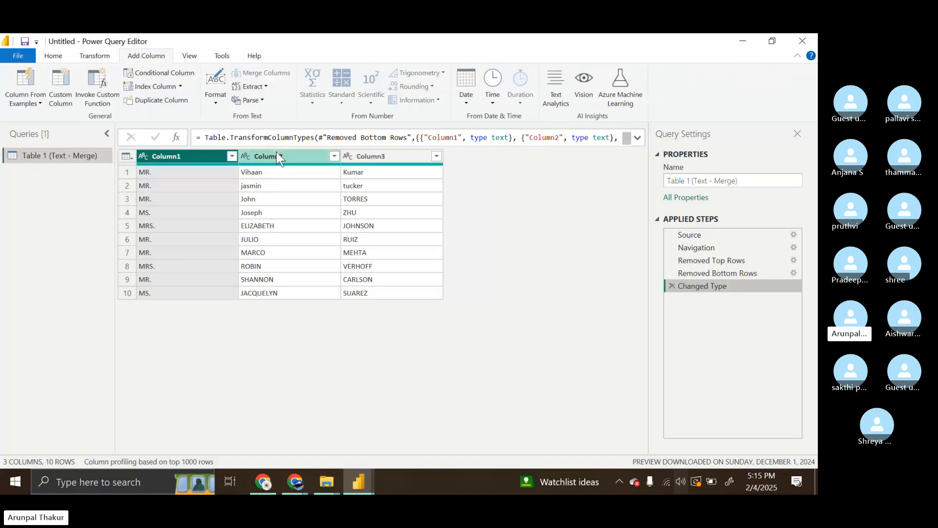
ctrl+click(365, 156)
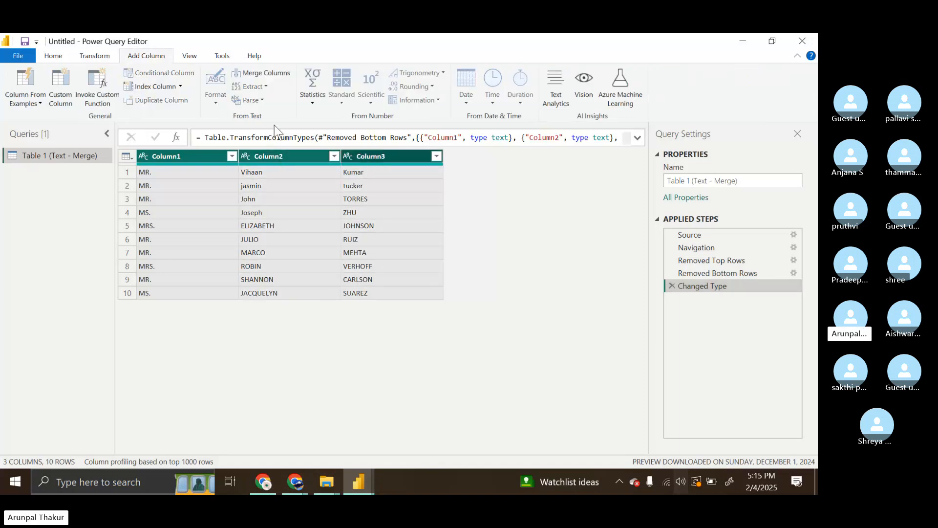
click(265, 77)
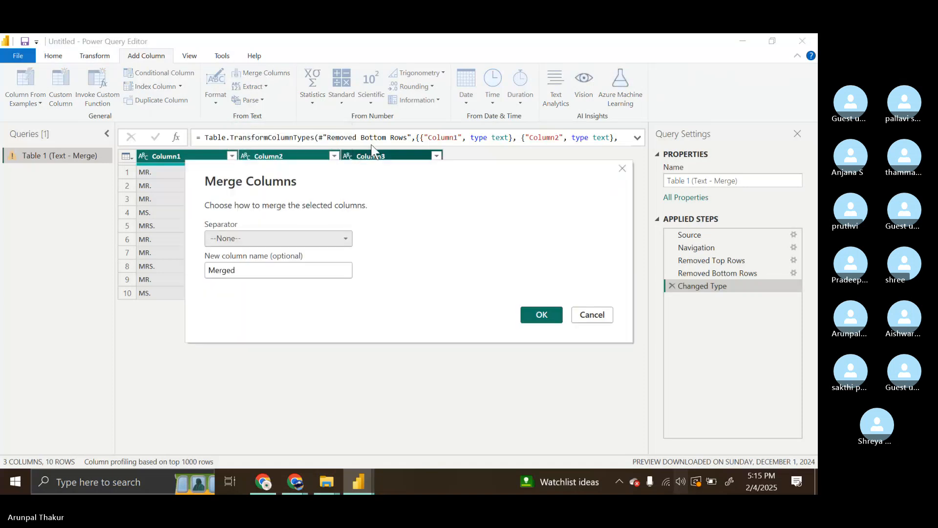
click(332, 239)
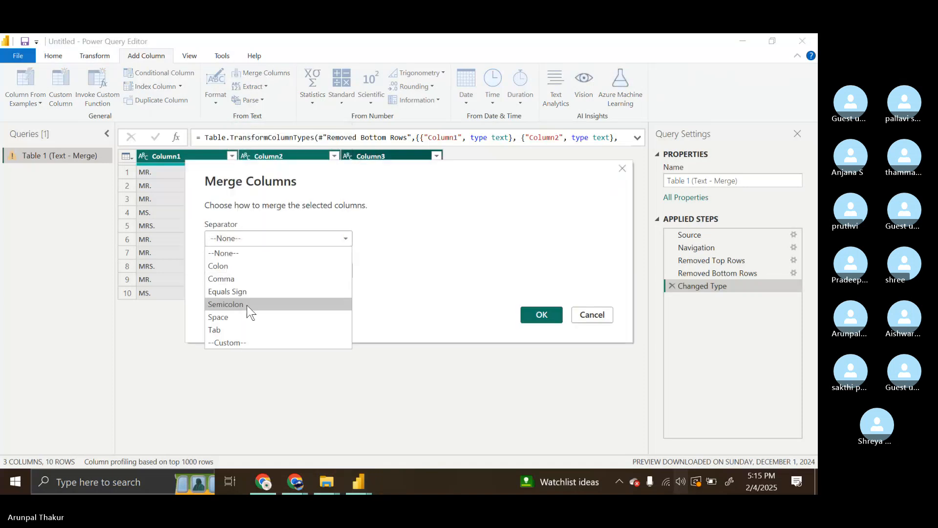
click(236, 315)
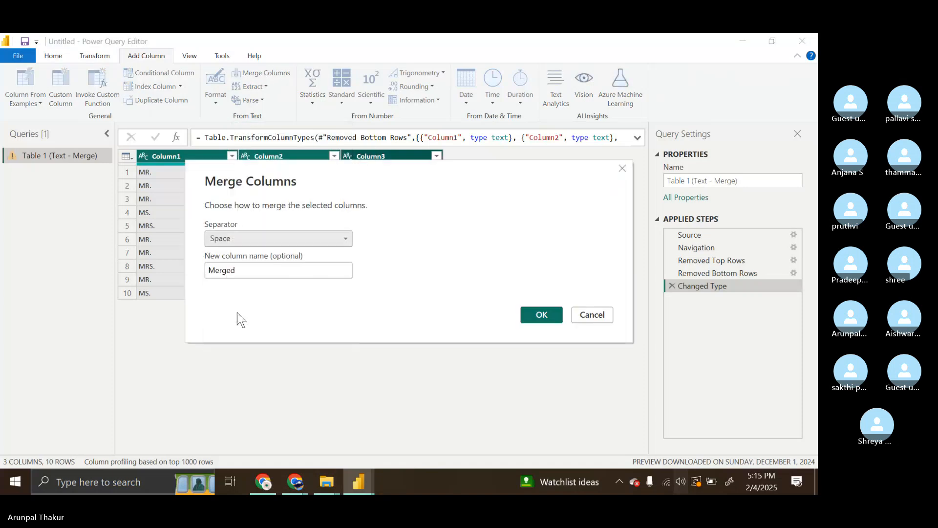
Step: Name the added merged column "Full name", create it, and delete the Inserted Merged Column step
click(323, 273)
key(BackSpace)
key(BackSpace)
key(BackSpace)
key(BackSpace)
key(BackSpace)
key(BackSpace)
text(Fu)
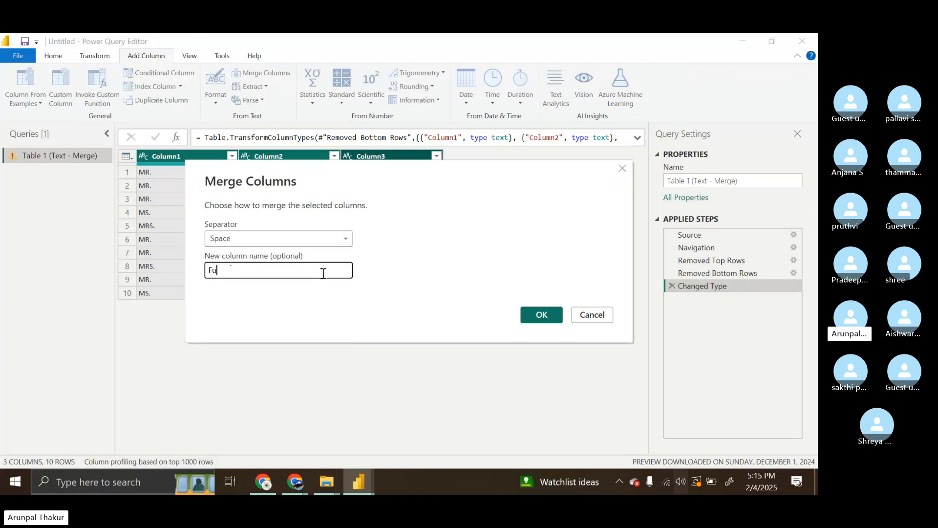
key(BackSpace)
text(ull name)
click(543, 314)
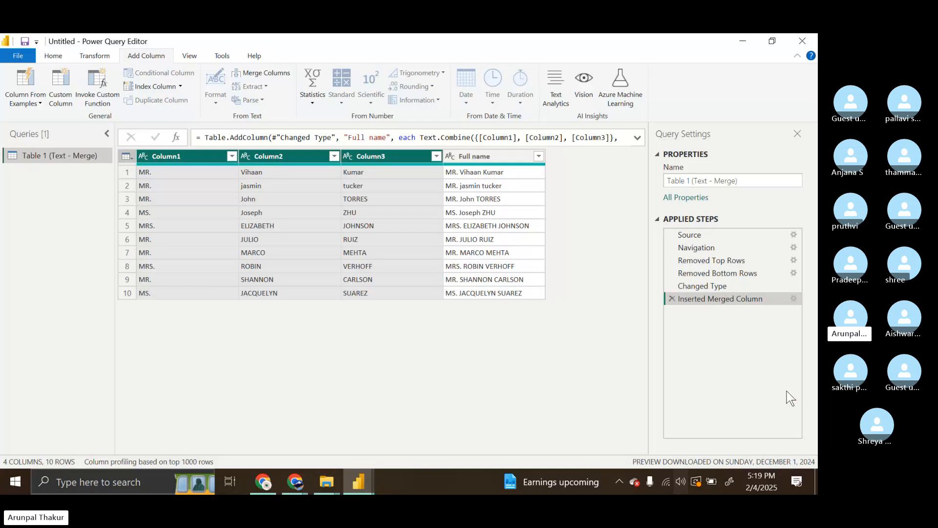
click(671, 298)
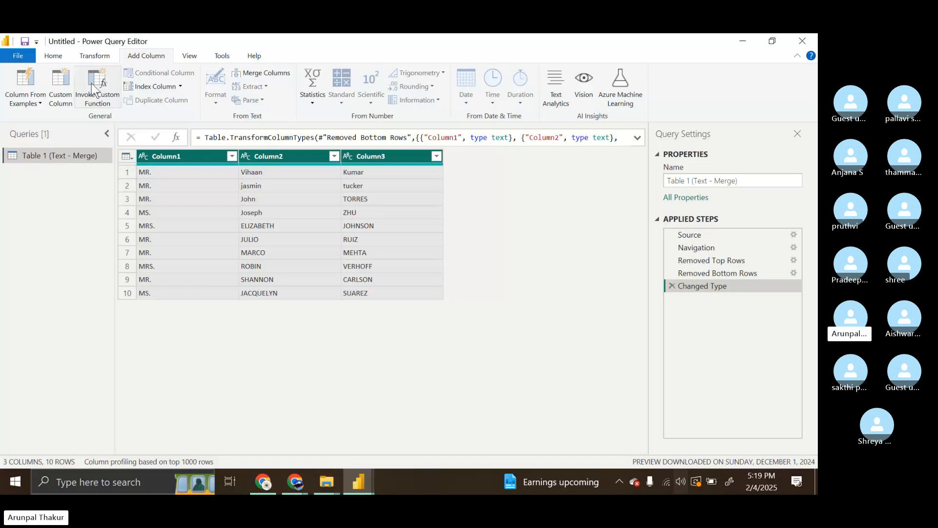
Step: Merge Column1, Column2 and Column3 in place, using Space as the separator
click(57, 58)
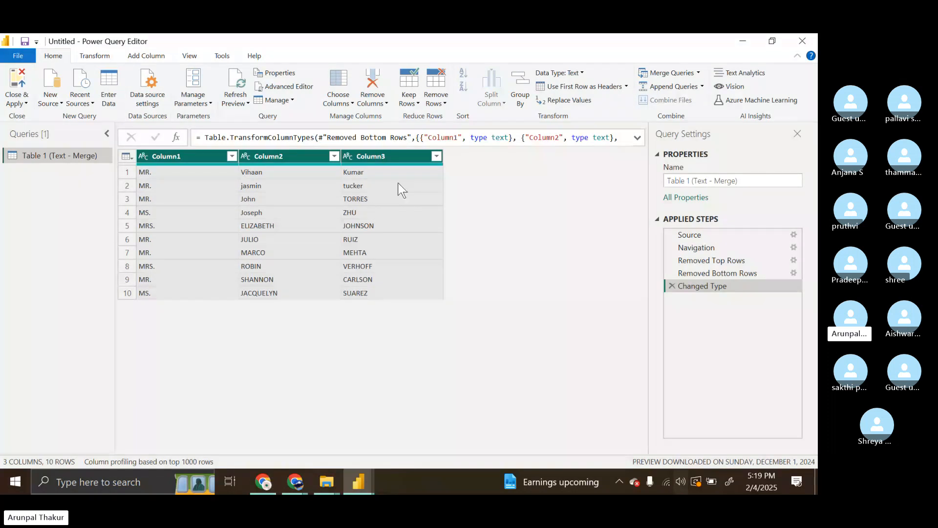
click(107, 55)
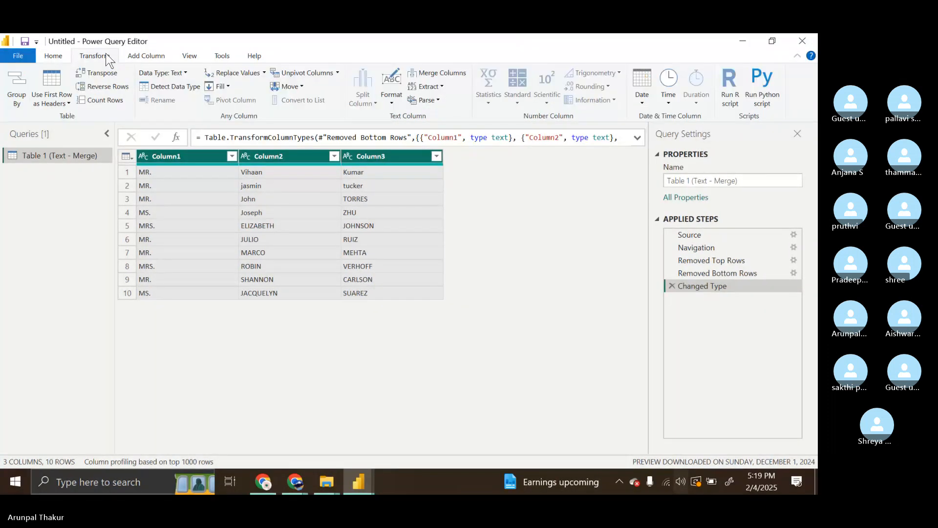
click(433, 75)
click(330, 244)
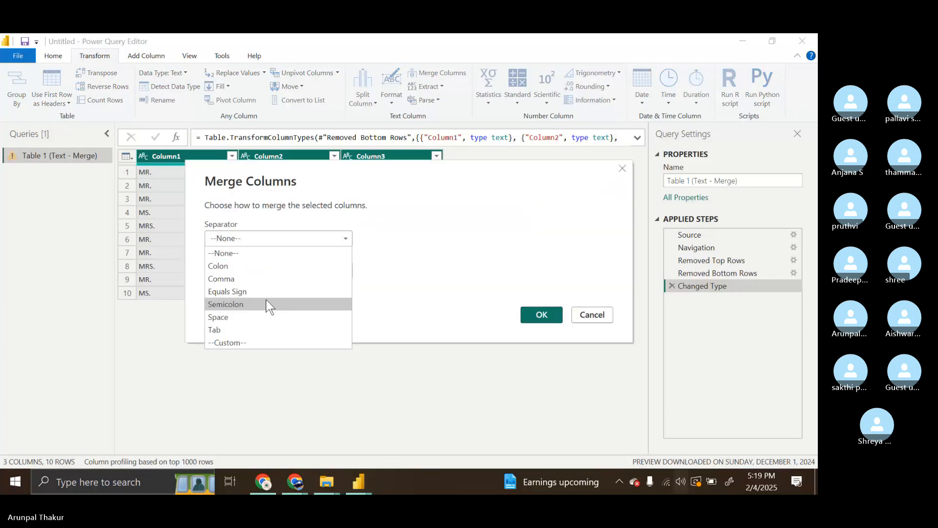
click(222, 318)
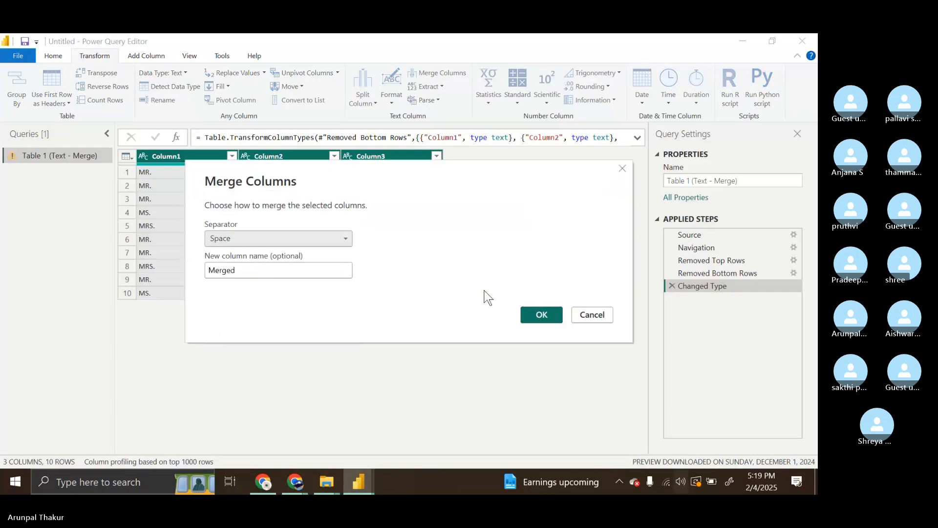
click(541, 316)
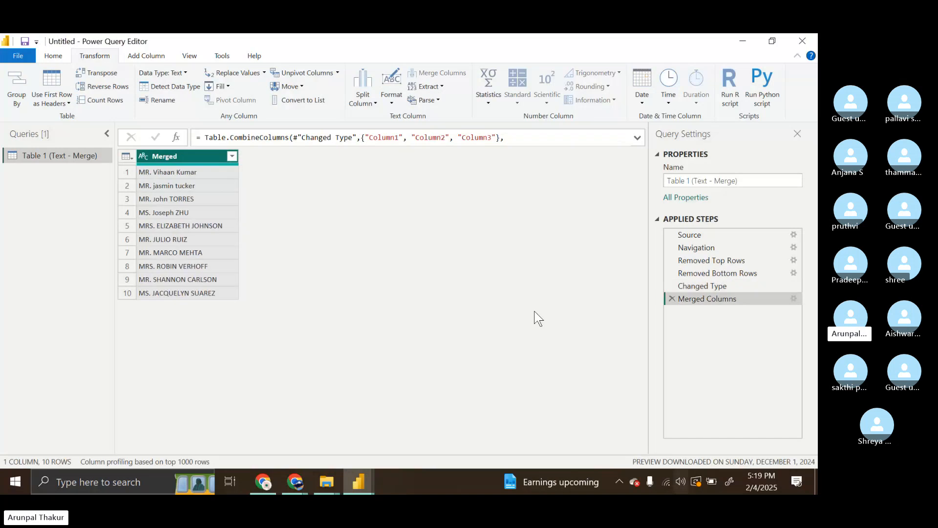
Step: Rename the merged column as "Full Name"
double_click(167, 156)
key(BackSpace)
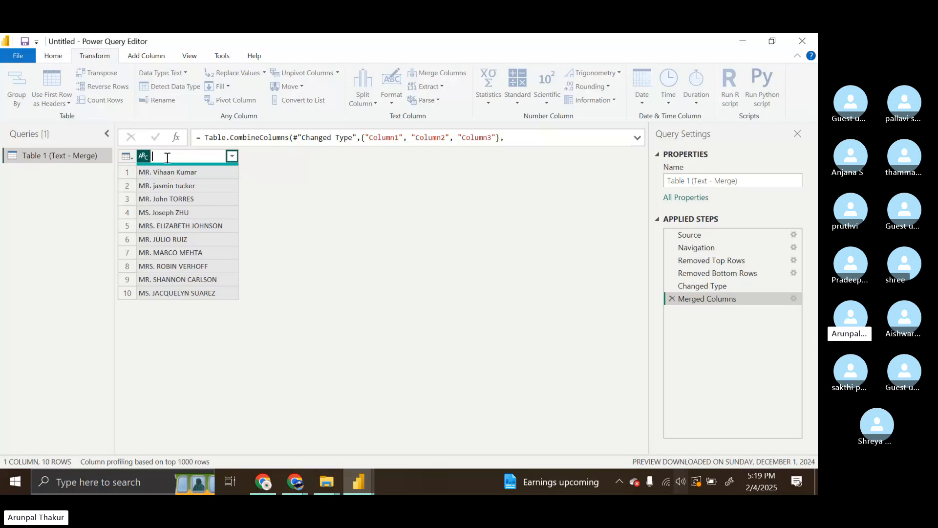
text(Full)
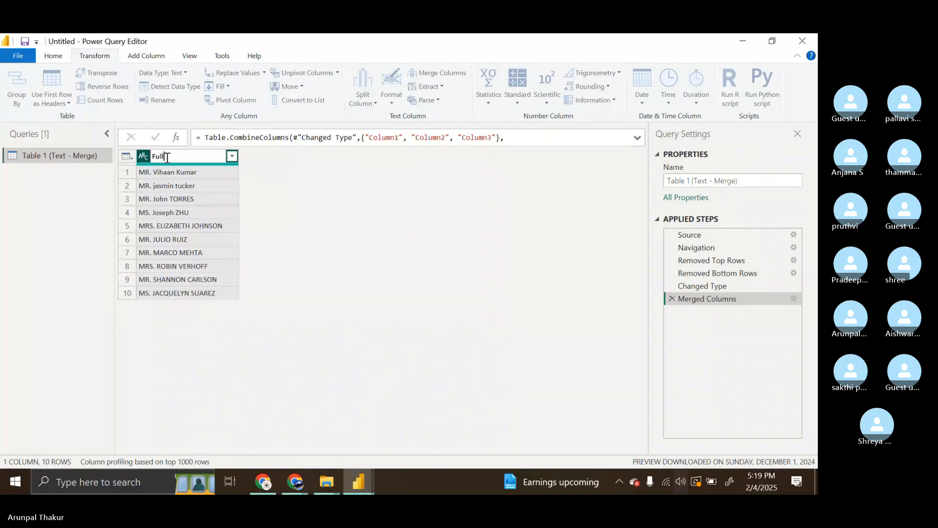
text( Nmae)
key(BackSpace)
key(BackSpace)
key(BackSpace)
text(a)
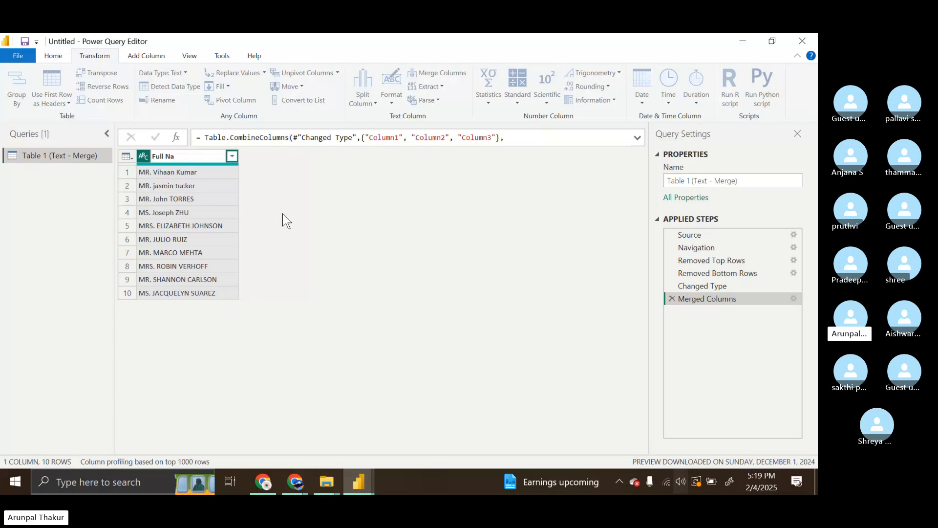
text(,=)
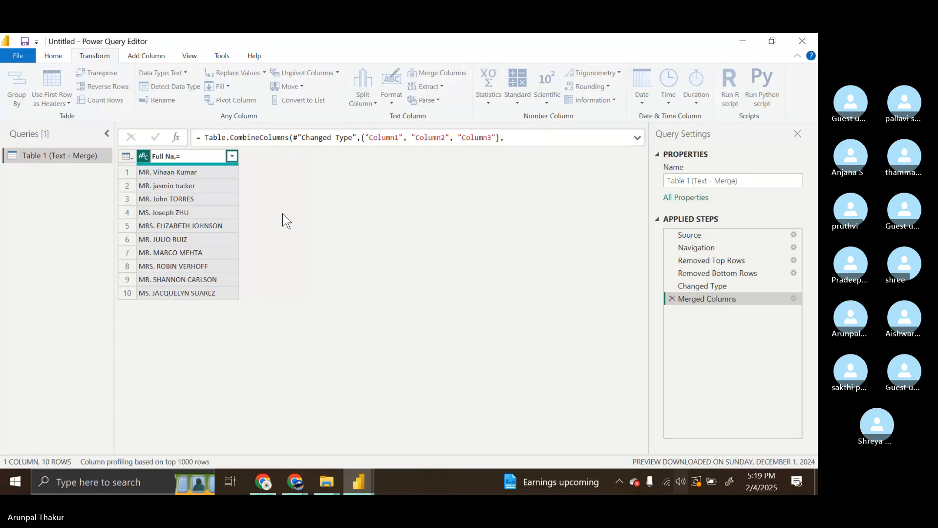
key(BackSpace)
key(BackSpace)
text(me)
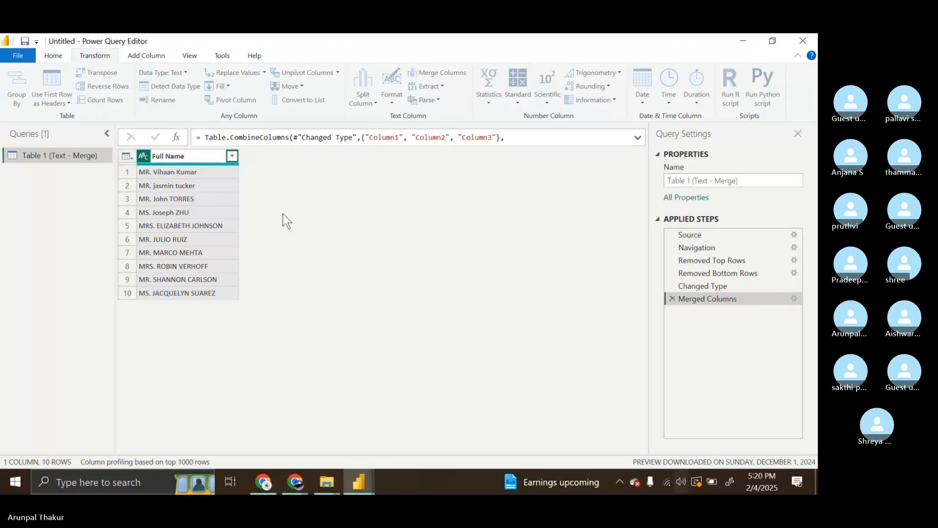
key(Return)
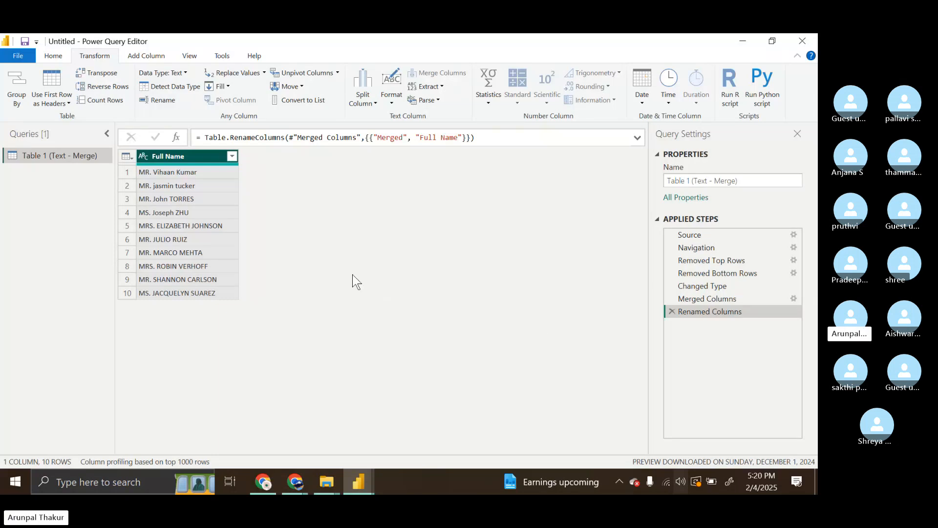
Step: Close the query editor with its changes applied, and return to Power BI Desktop while the table loads
click(54, 59)
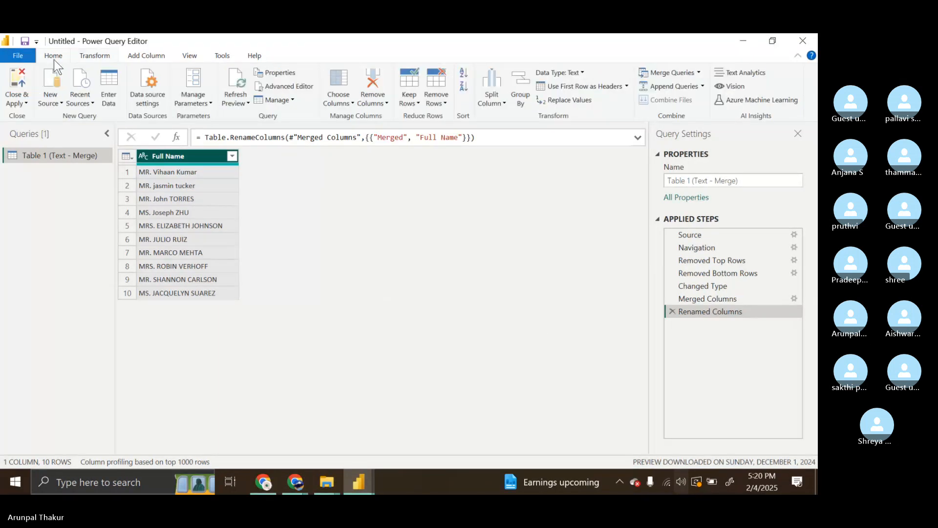
click(21, 76)
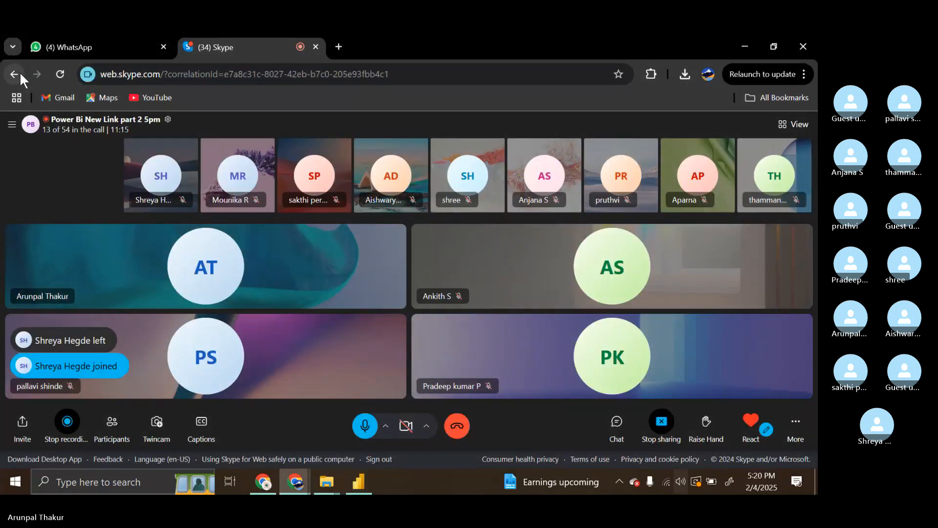
click(358, 482)
mouse_move(364, 476)
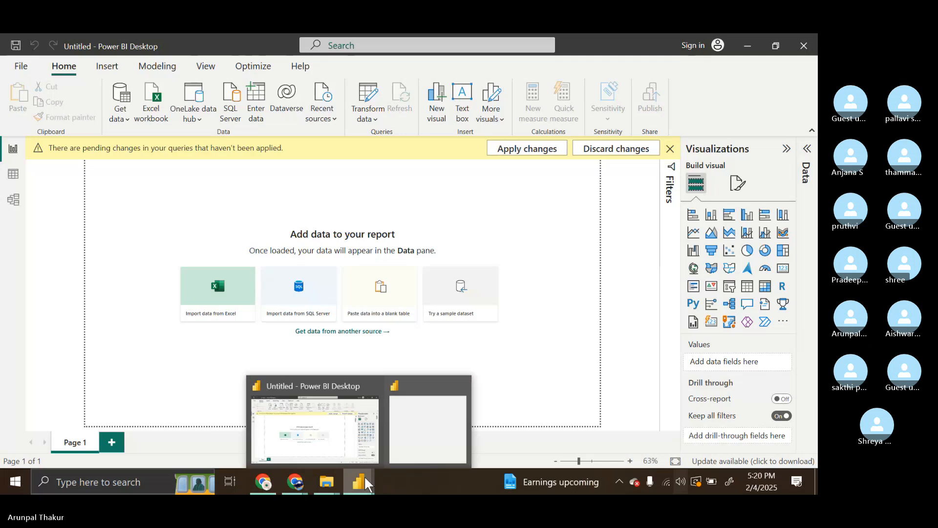
mouse_move(409, 430)
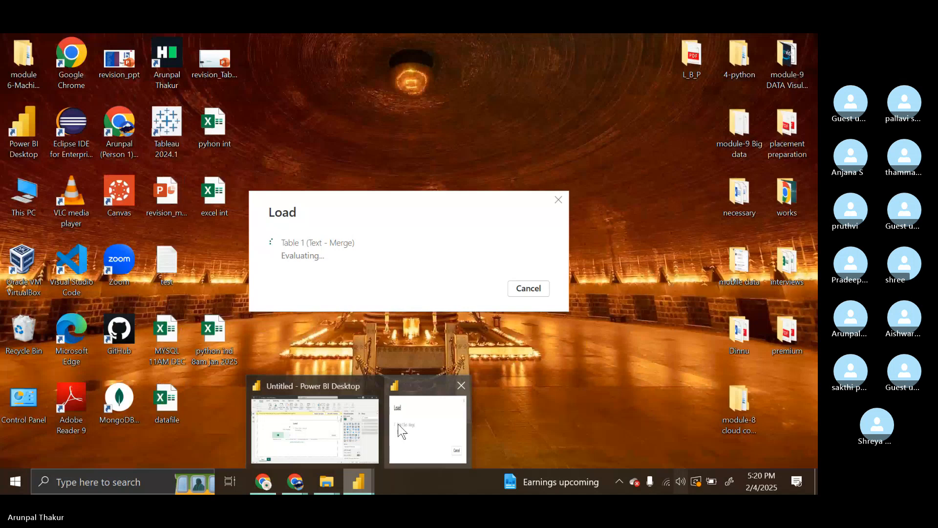
click(400, 430)
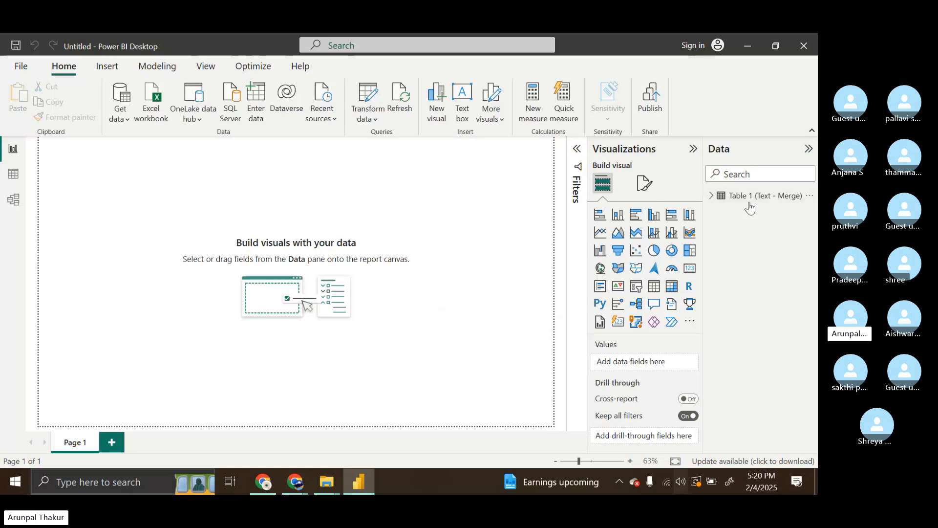
Step: Expand Table 1 (Text - Merge) and add its Full Name field to the report page as a table visual
click(755, 197)
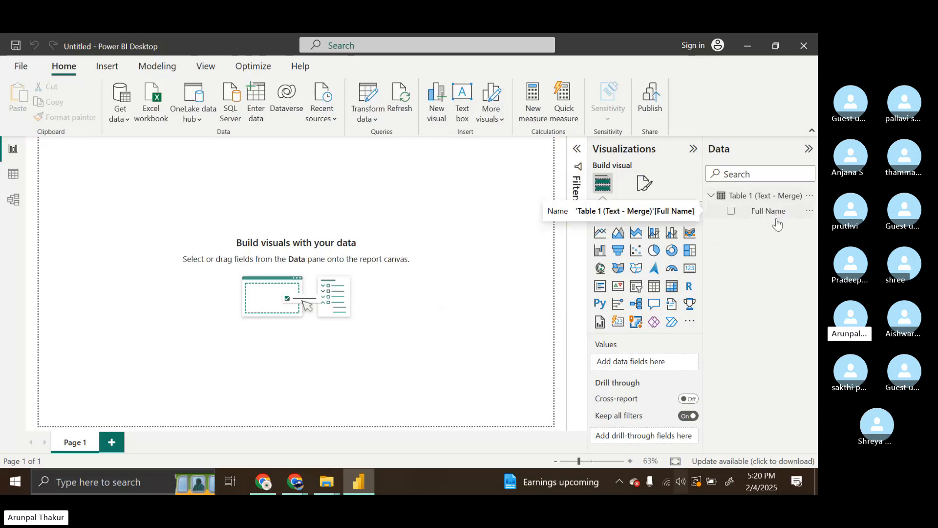
click(765, 210)
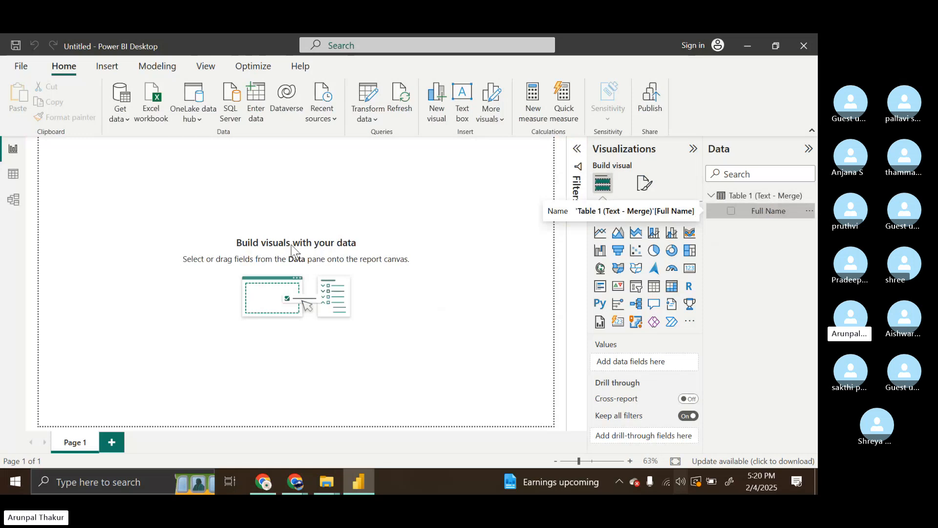
click(731, 211)
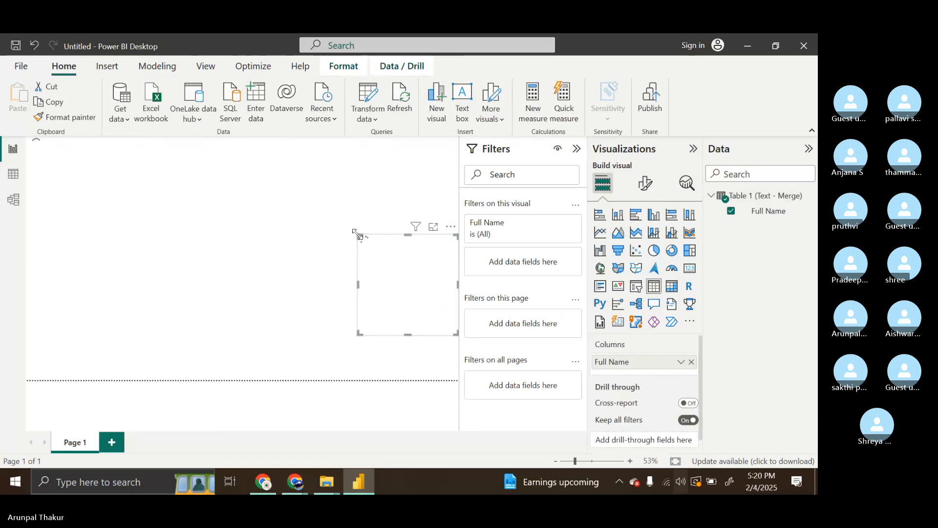
Step: Delete the duplicate Full Name table visual, and remove the stray Q&A visual from the report page
drag(355, 232, 223, 188)
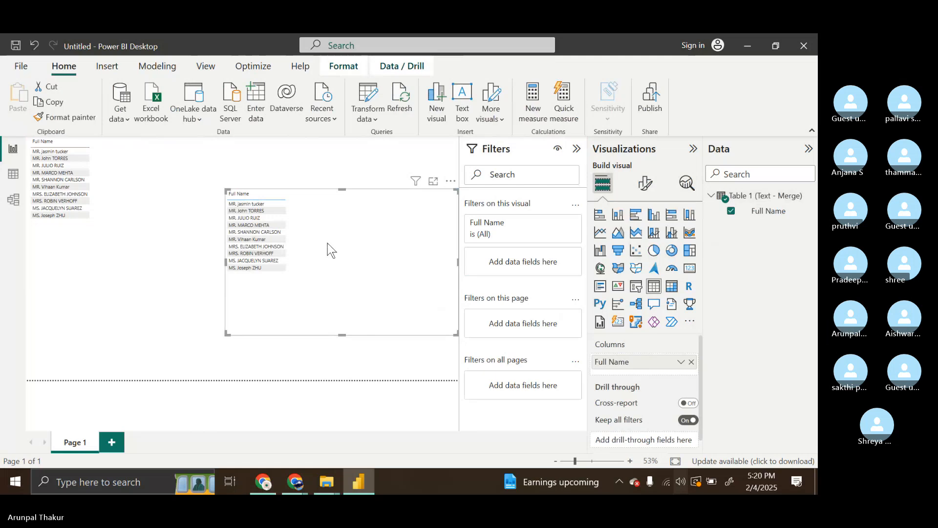
key(Delete)
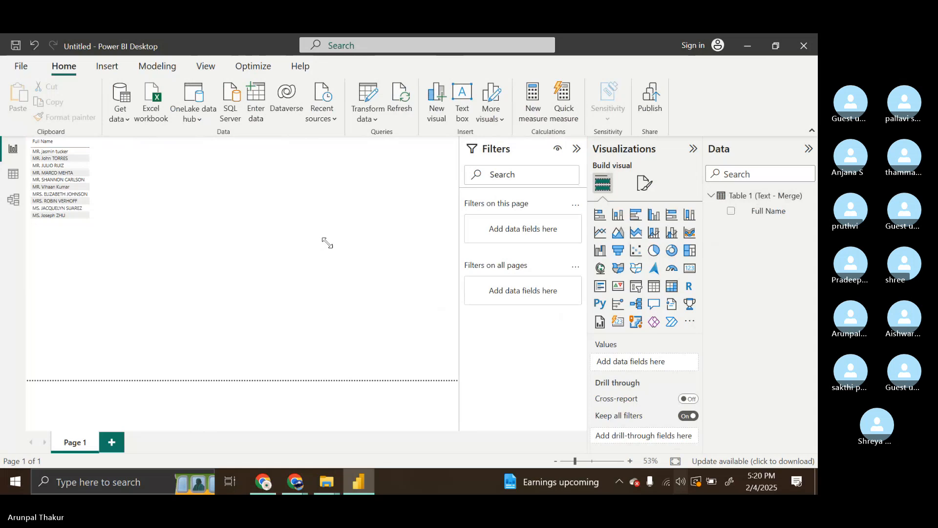
double_click(327, 243)
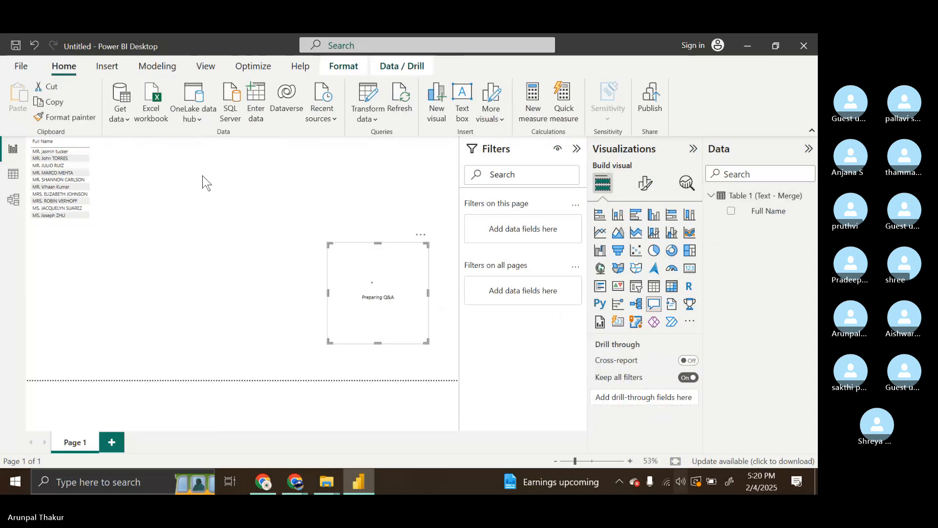
click(421, 238)
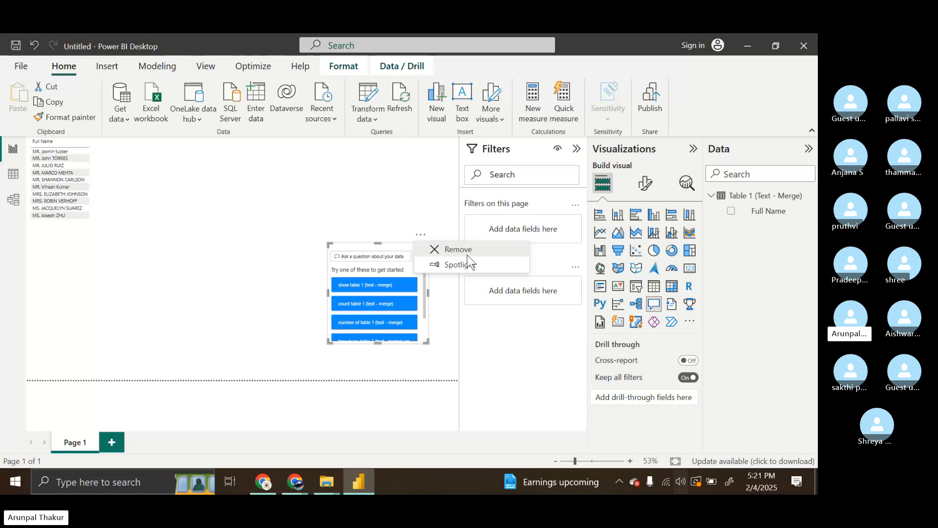
click(467, 252)
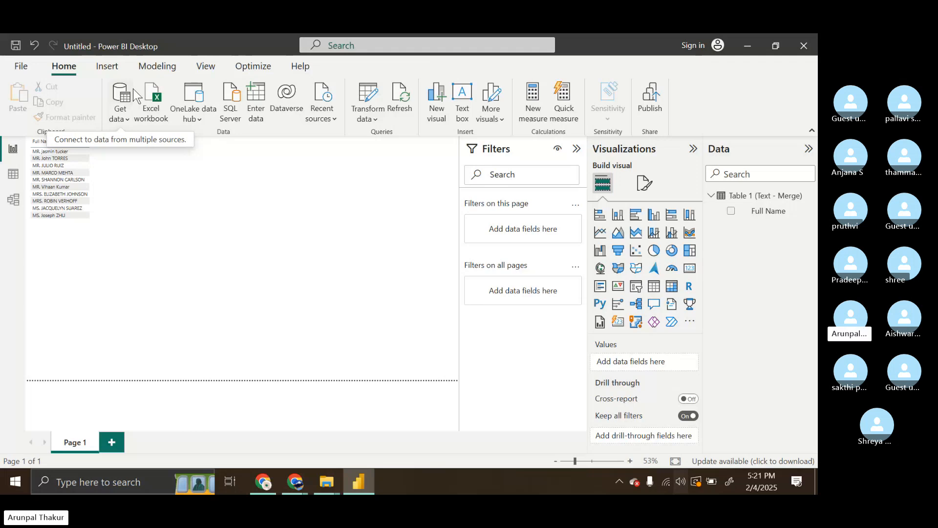
Step: Reopen Power Query Editor and connect to the recent workbook Power Query - Text Functions.xlsx
click(371, 104)
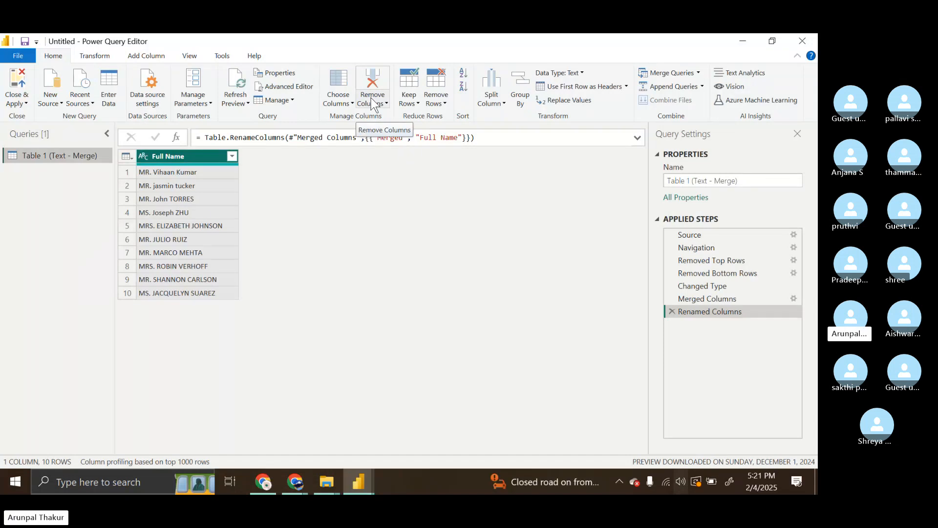
click(79, 88)
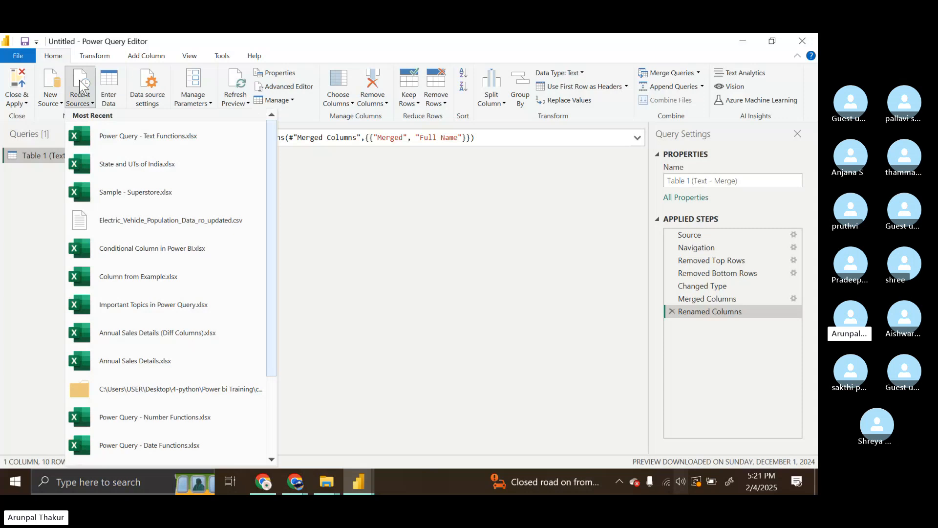
click(136, 141)
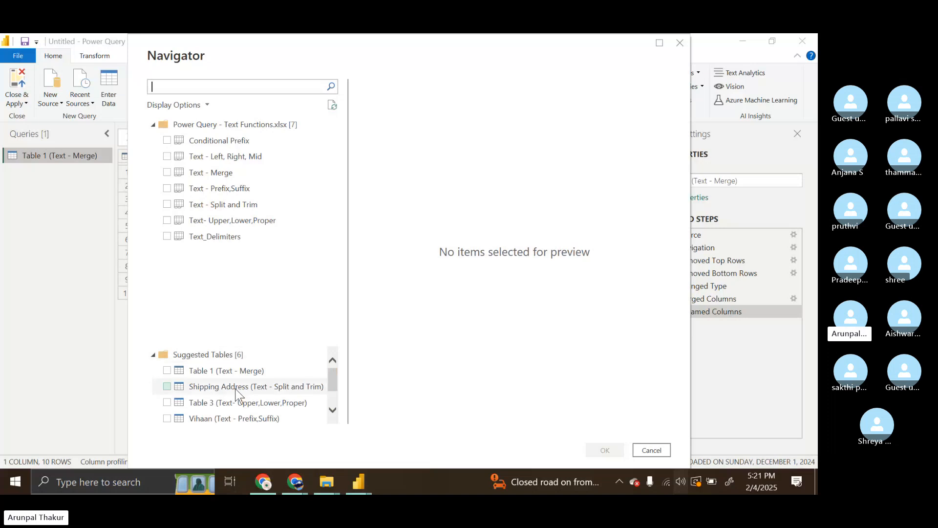
Step: Import the suggested table Table 3 (Text- Upper,Lower,Proper) from the workbook as a new query
scroll(237, 391, down, 1)
scroll(238, 394, down, 1)
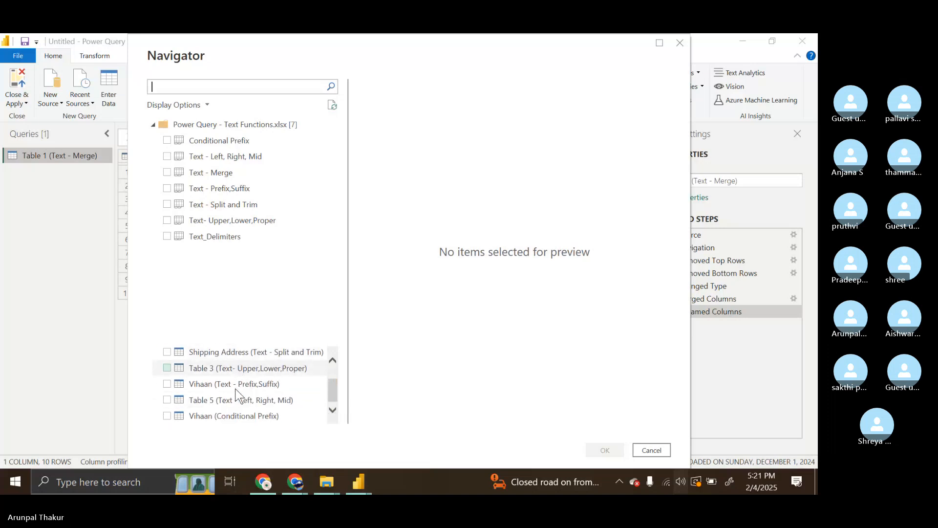
scroll(237, 393, up, 2)
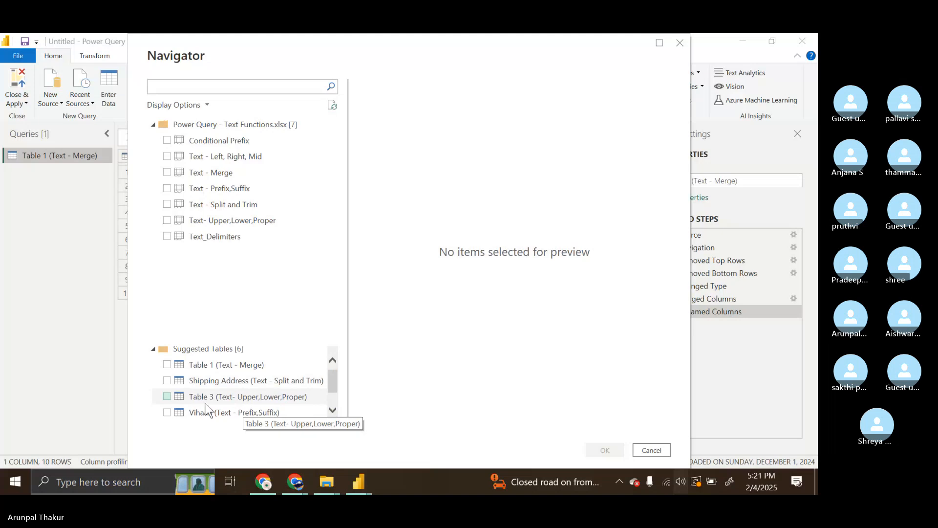
click(174, 395)
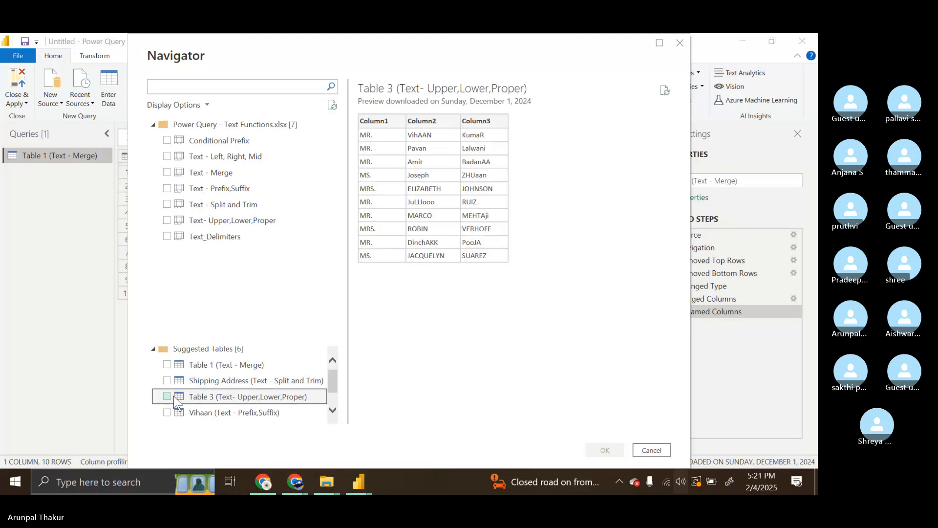
click(167, 395)
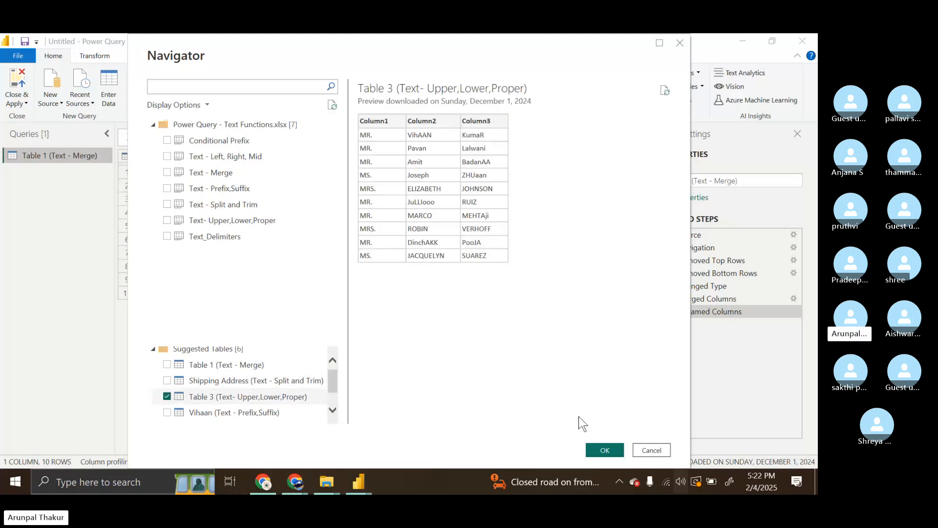
click(606, 450)
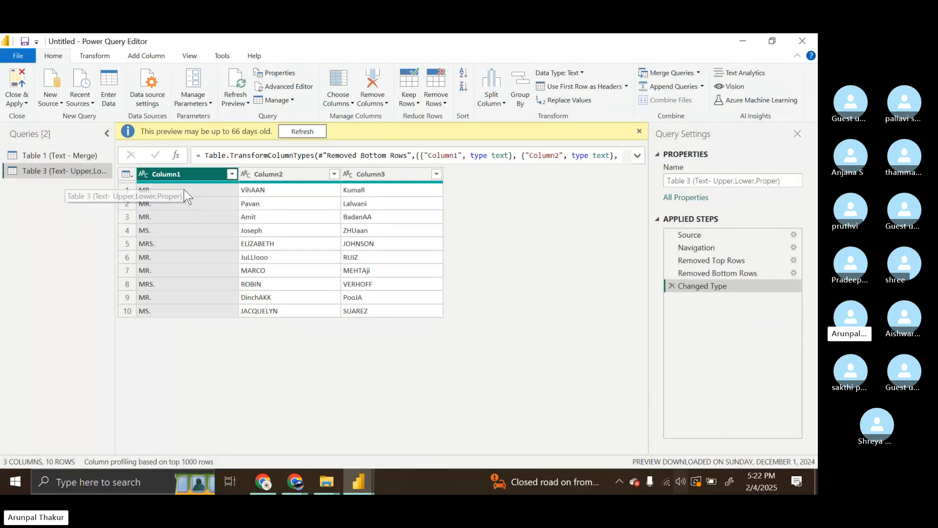
Step: Try converting the text in Column2 of the Table 3 query to uppercase, and remove the resulting applied step
click(286, 175)
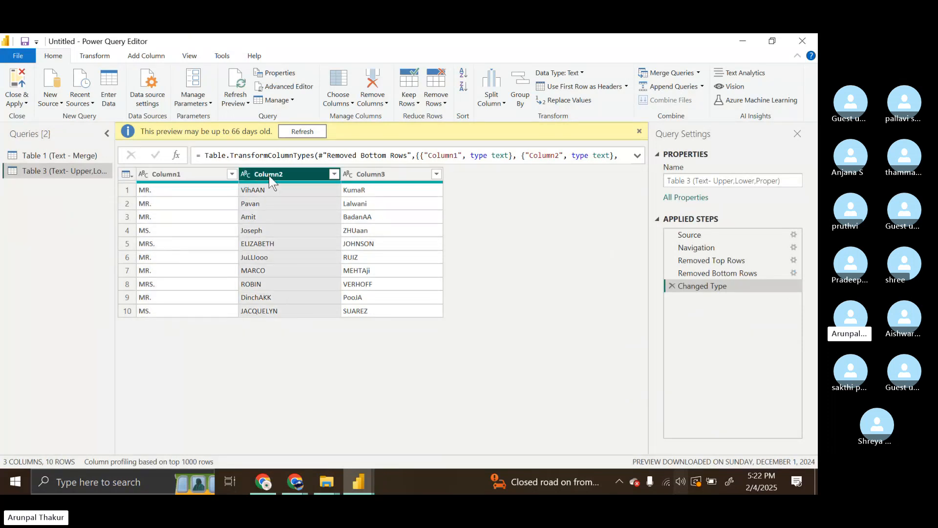
click(391, 178)
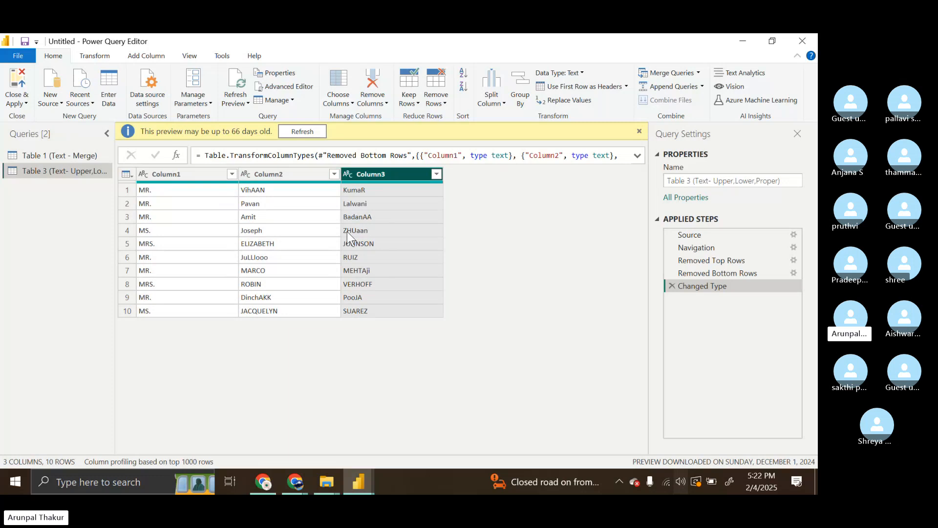
click(266, 177)
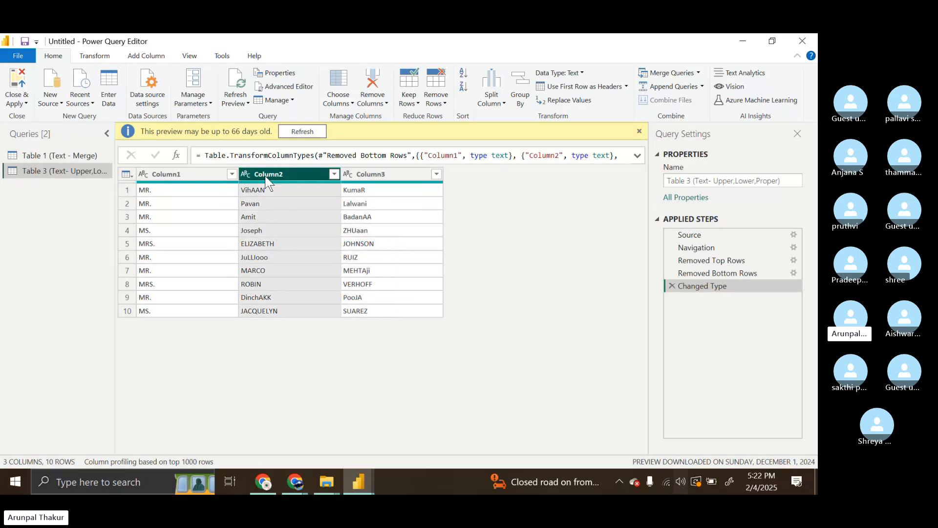
click(107, 64)
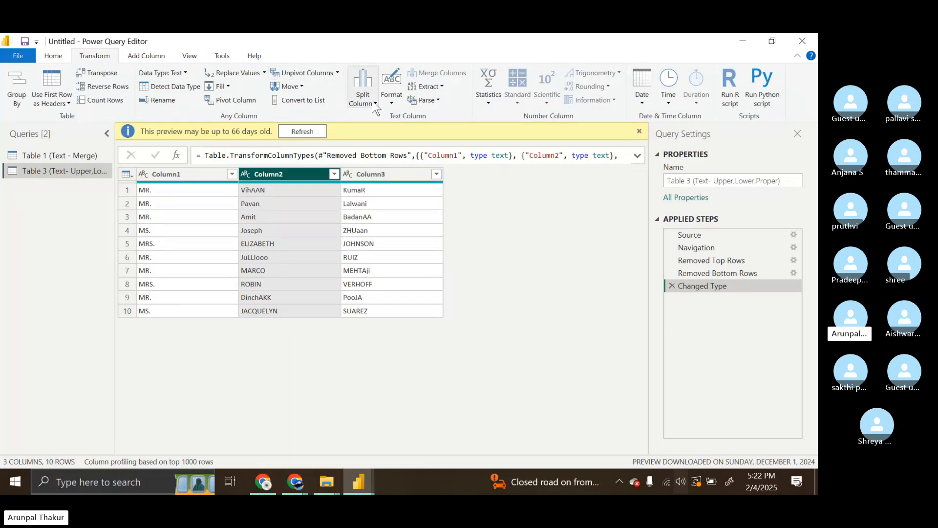
click(393, 98)
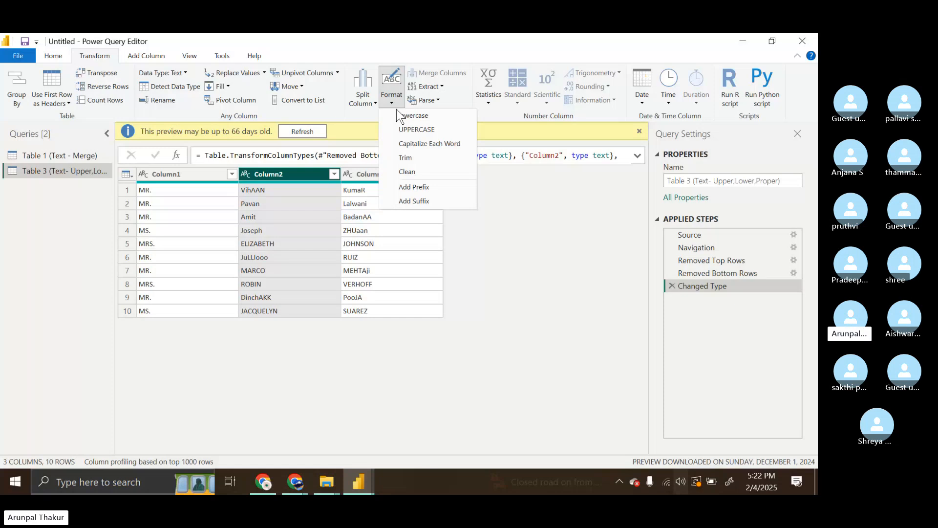
click(423, 130)
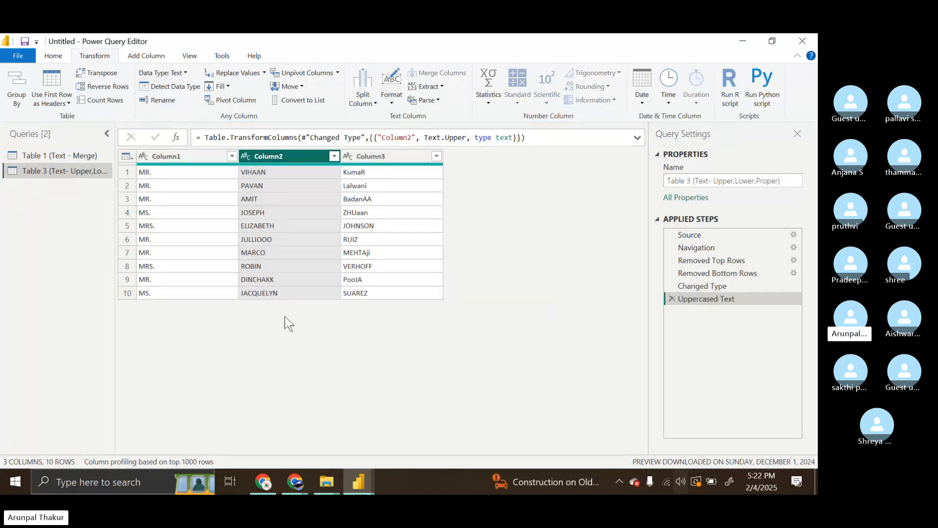
click(671, 298)
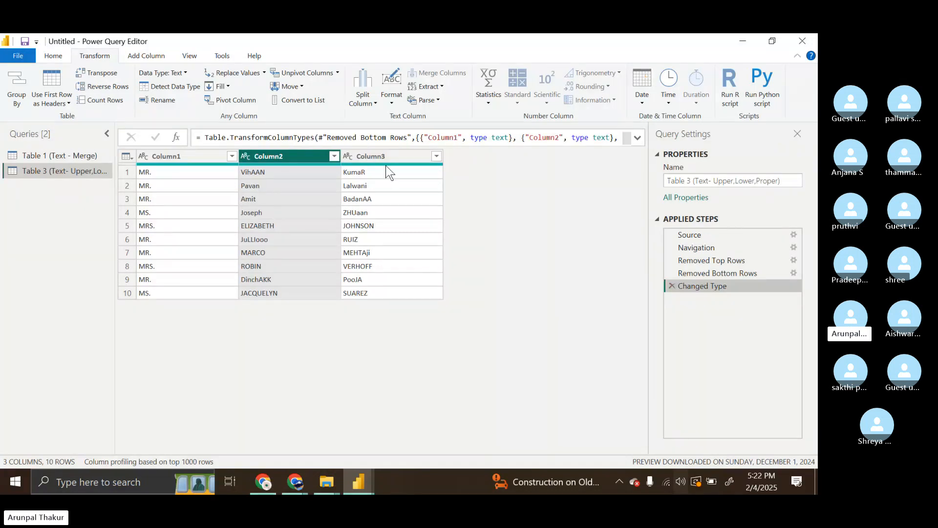
Step: Apply Capitalize Each Word formatting to both Column2 and Column3 of the Table 3 query
ctrl+click(379, 157)
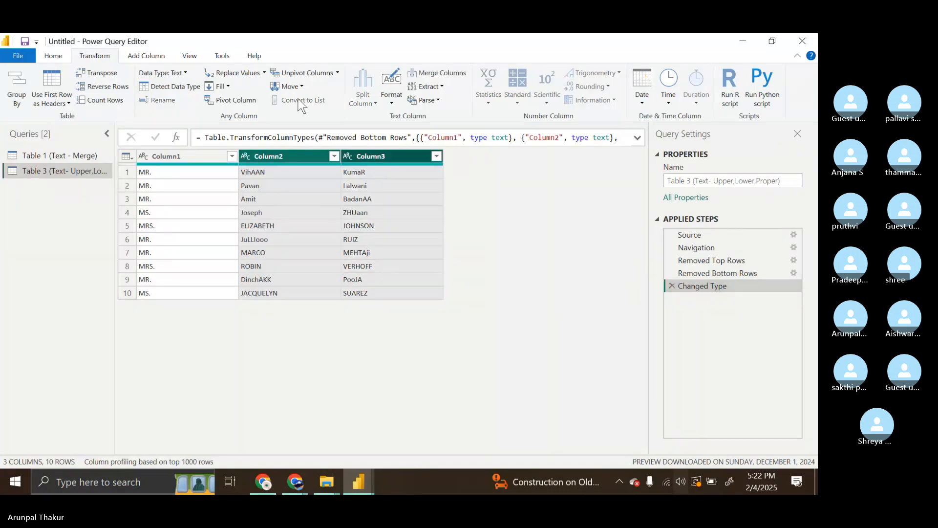
click(392, 103)
click(424, 140)
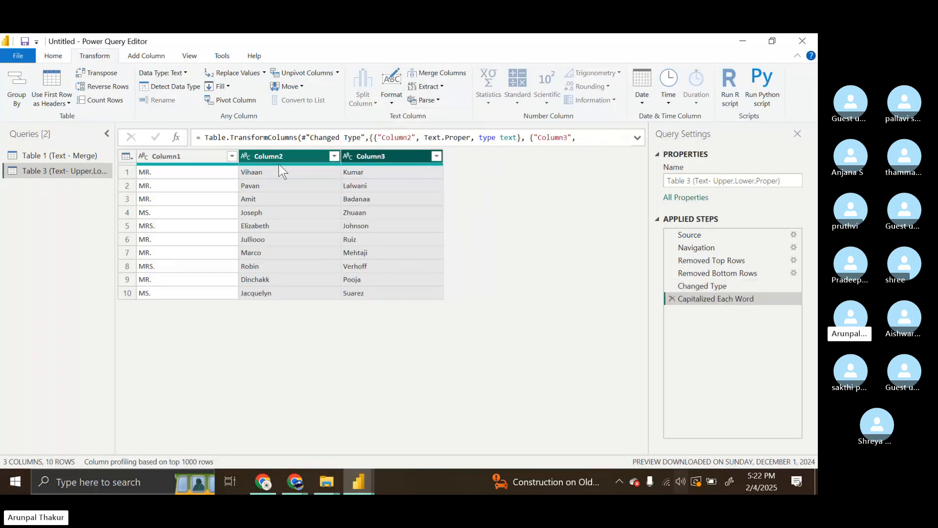
mouse_move(279, 164)
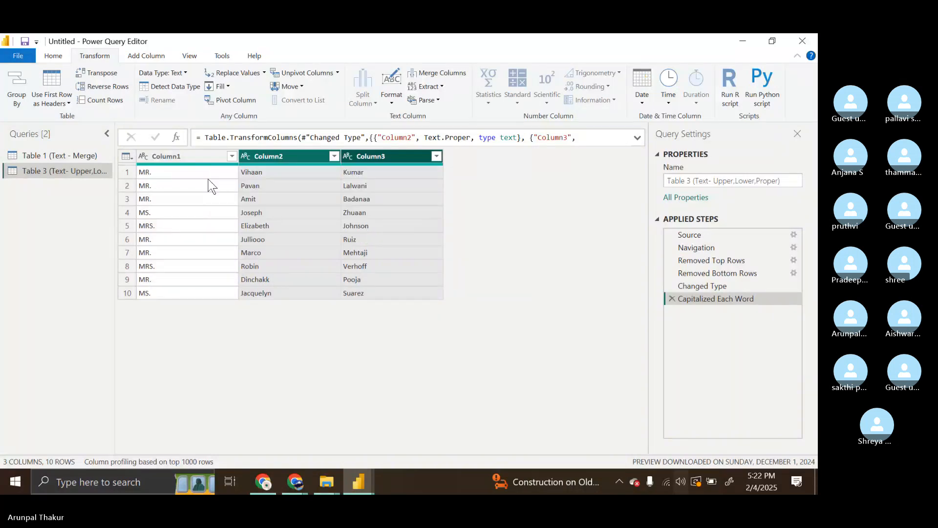
click(200, 157)
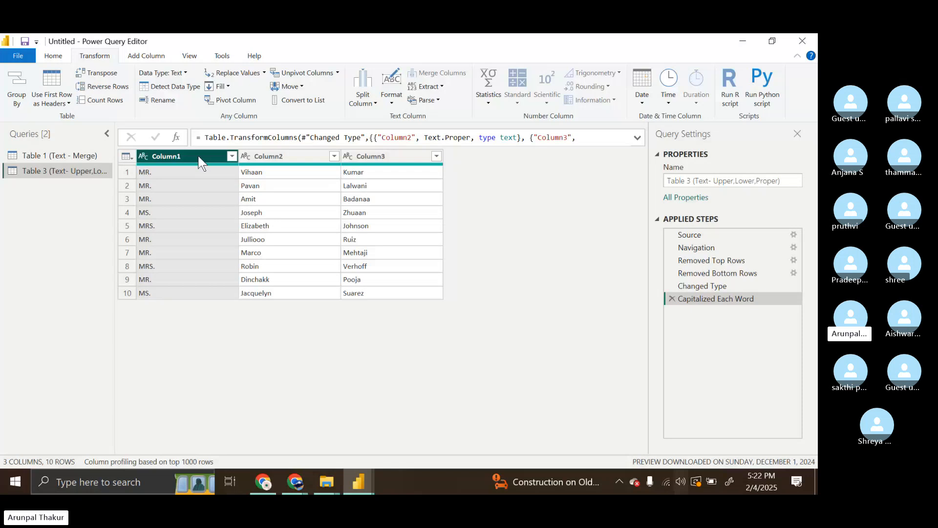
ctrl+click(269, 157)
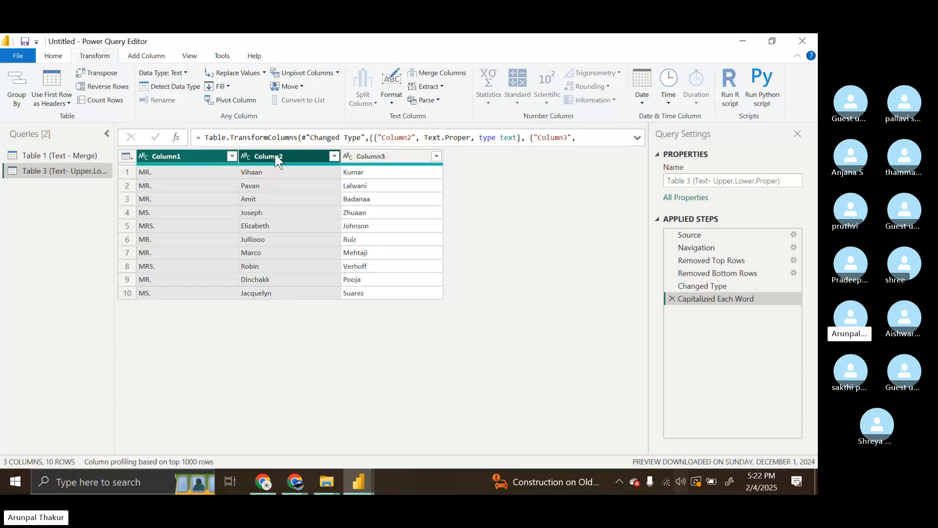
ctrl+click(367, 157)
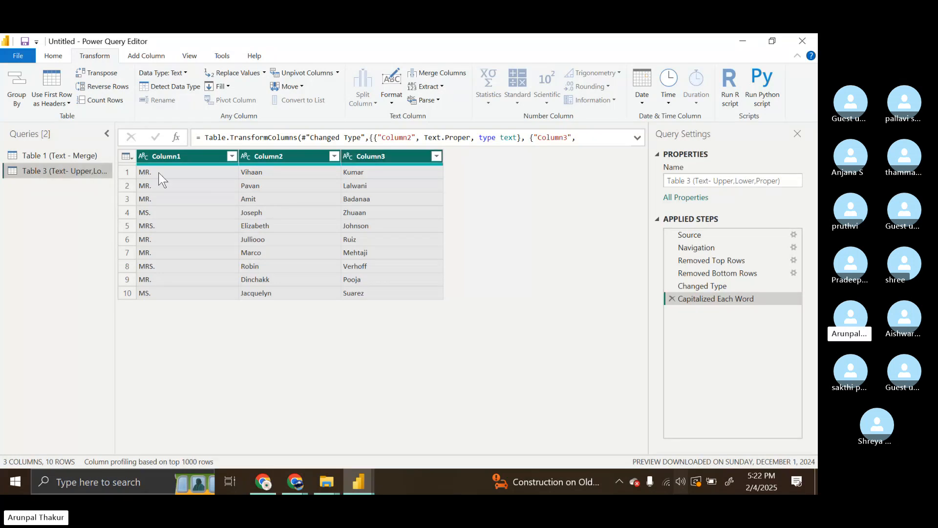
click(395, 98)
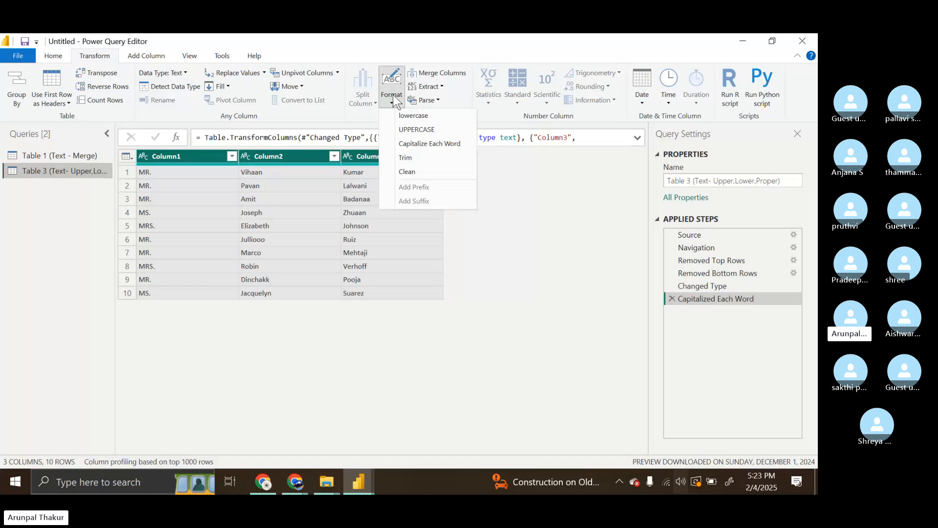
click(450, 253)
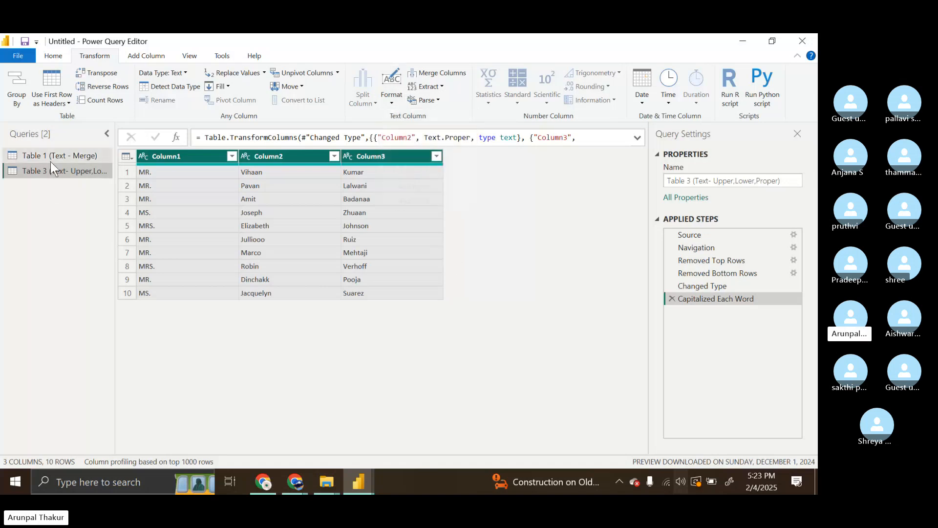
Step: Import the suggested table Shipping Address (Text - Split and Trim) from the recent workbook Power Query - Text Functions.xlsx as a new query
click(53, 55)
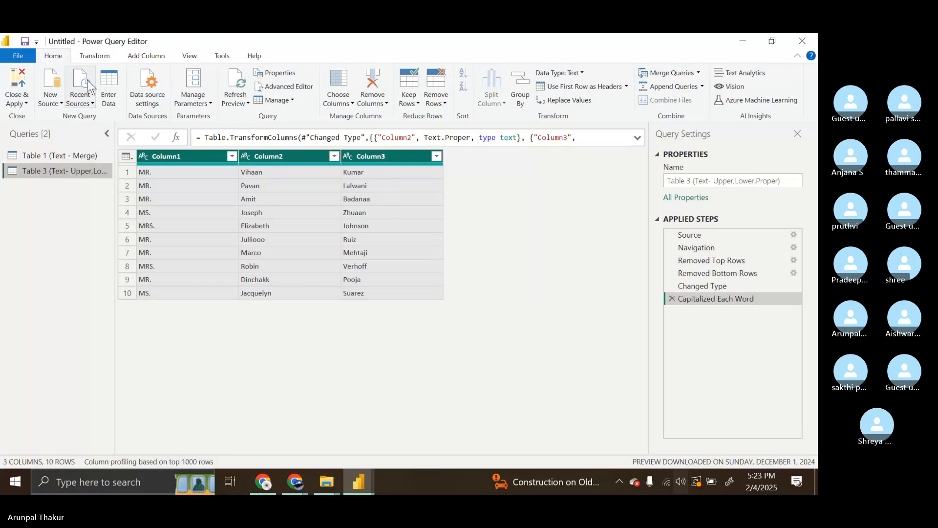
click(88, 87)
click(139, 137)
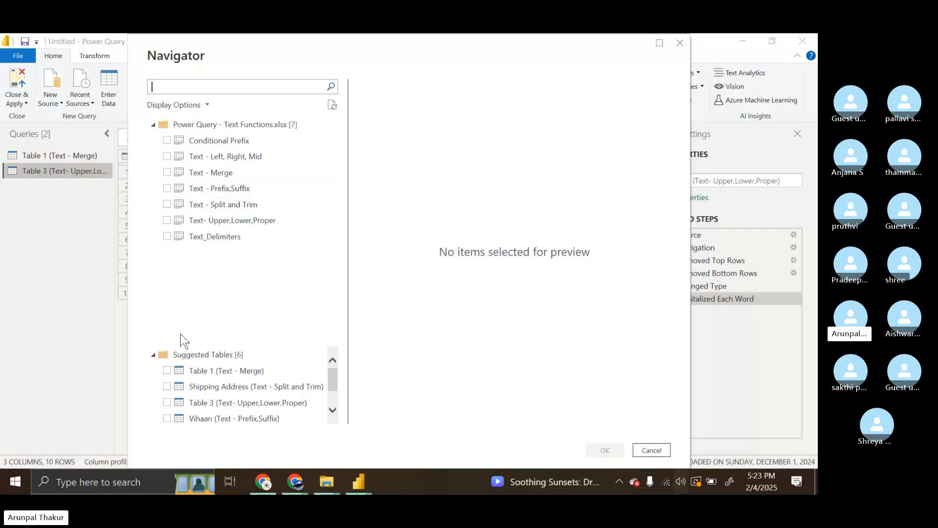
click(168, 388)
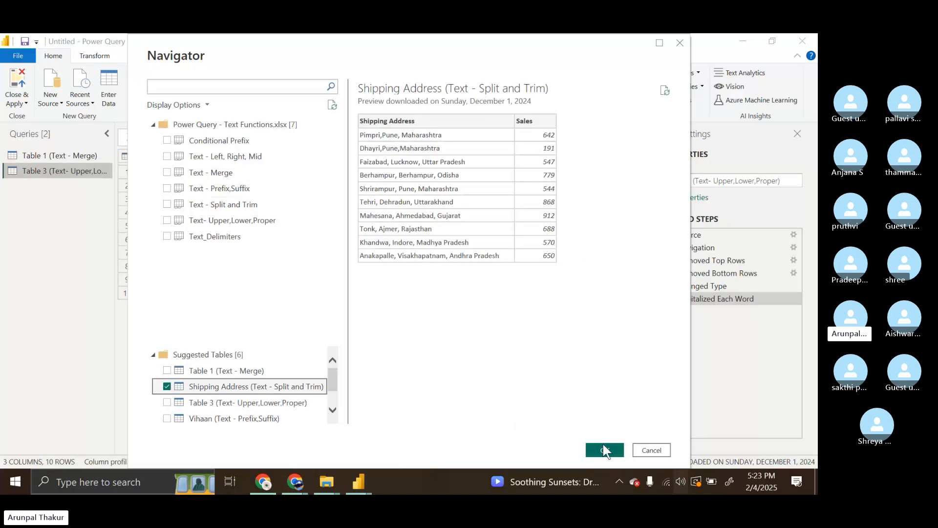
click(604, 450)
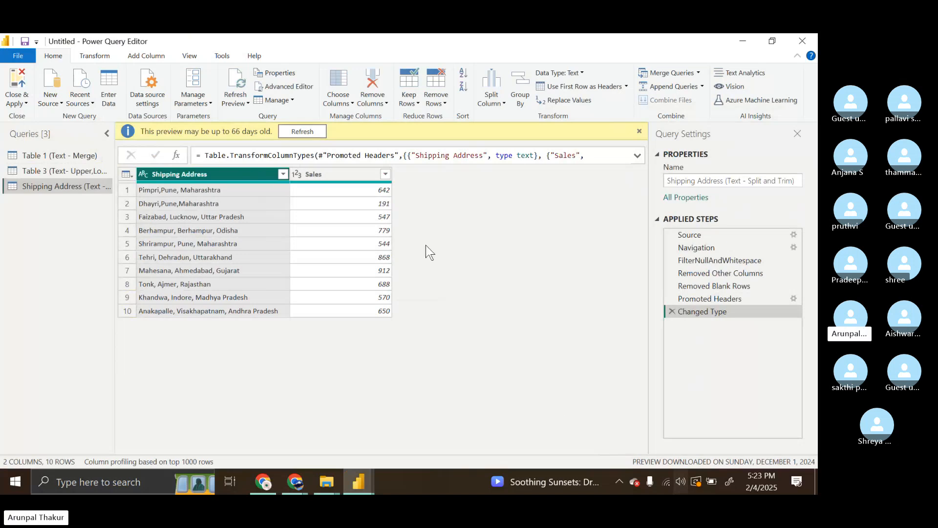
Step: Revisit the Table 3 query, look through the meeting chat in Skype, and return to Power Query Editor
click(42, 169)
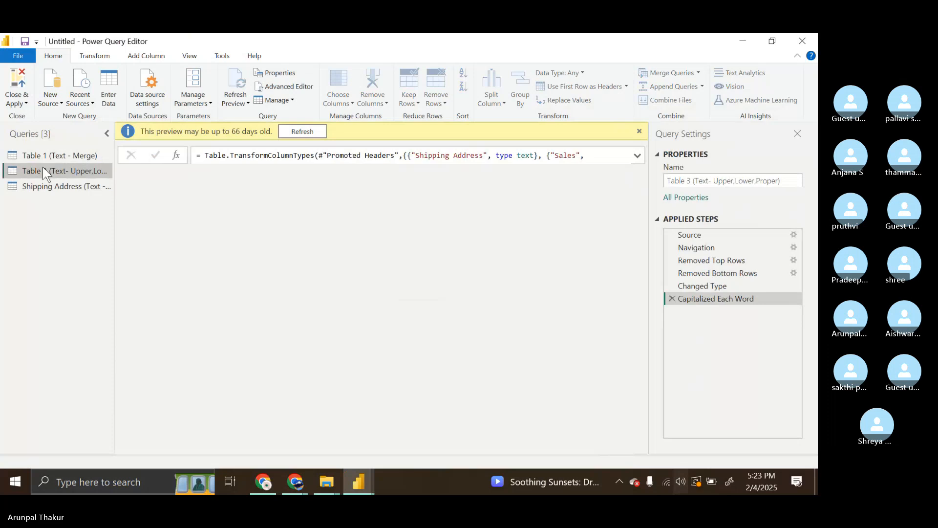
click(299, 482)
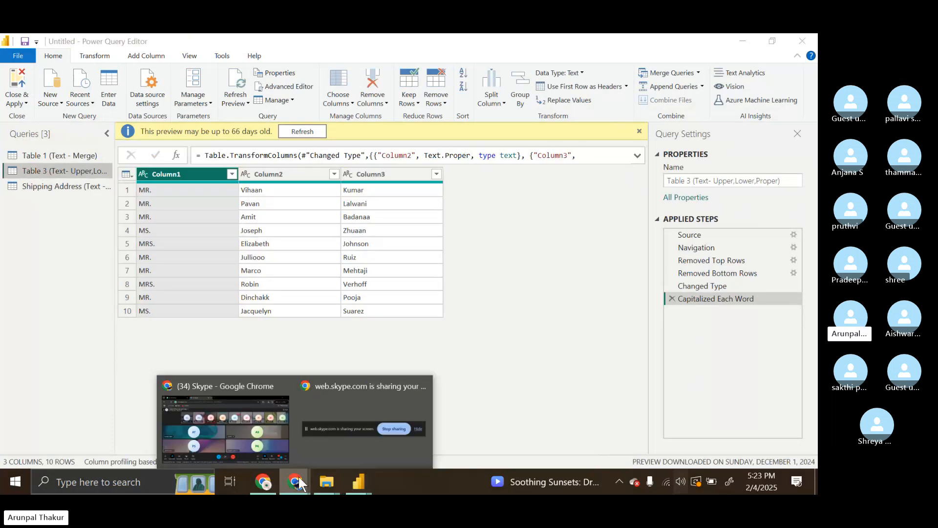
click(274, 444)
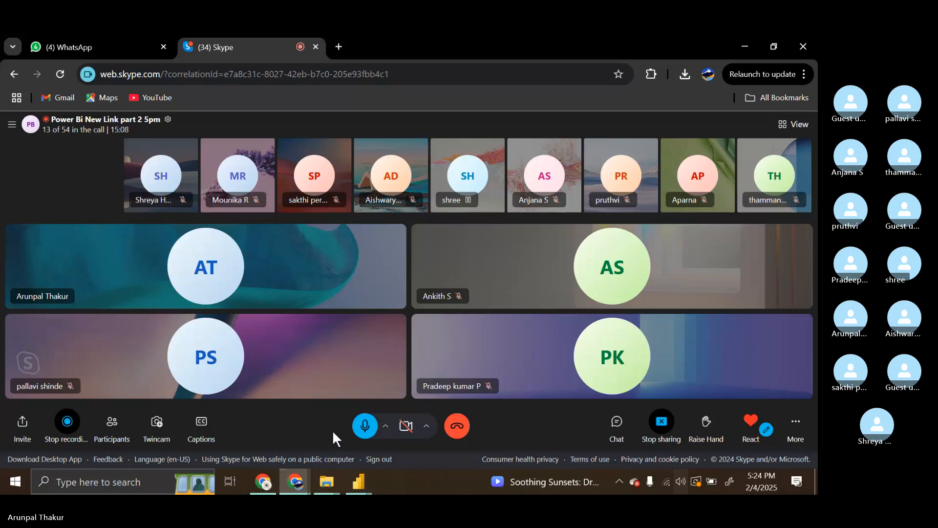
click(617, 423)
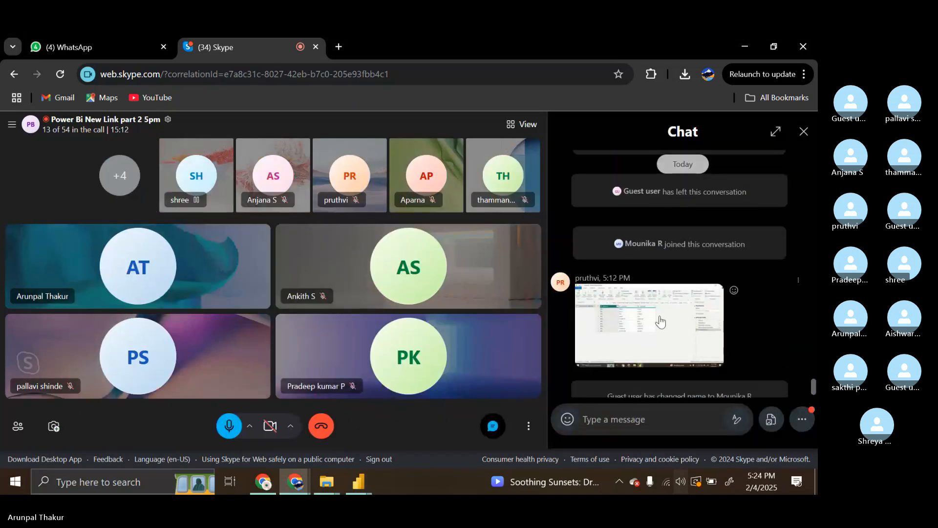
scroll(659, 323, up, 5)
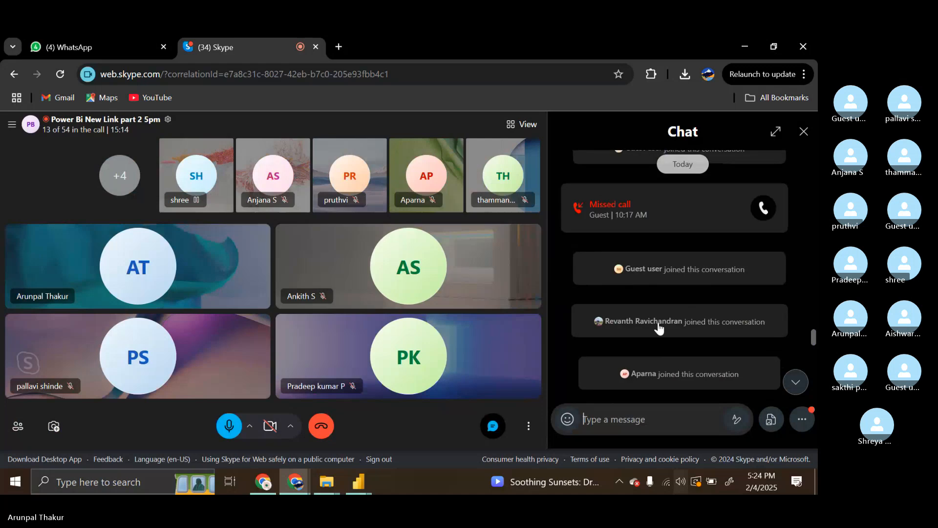
scroll(659, 328, down, 5)
click(804, 131)
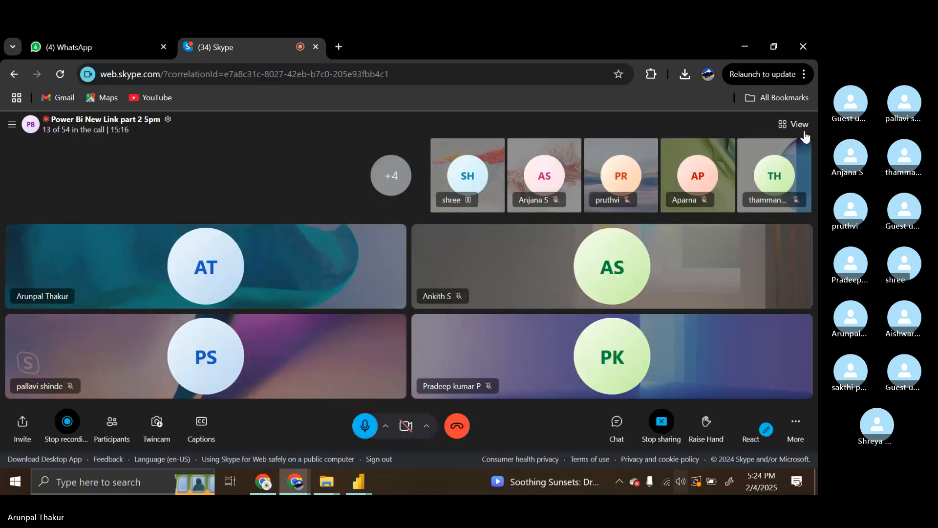
mouse_move(365, 477)
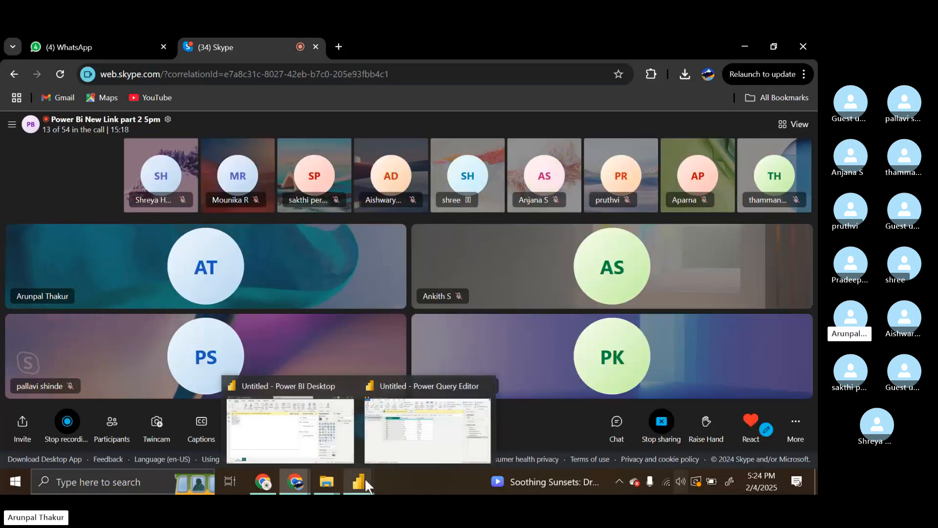
click(403, 435)
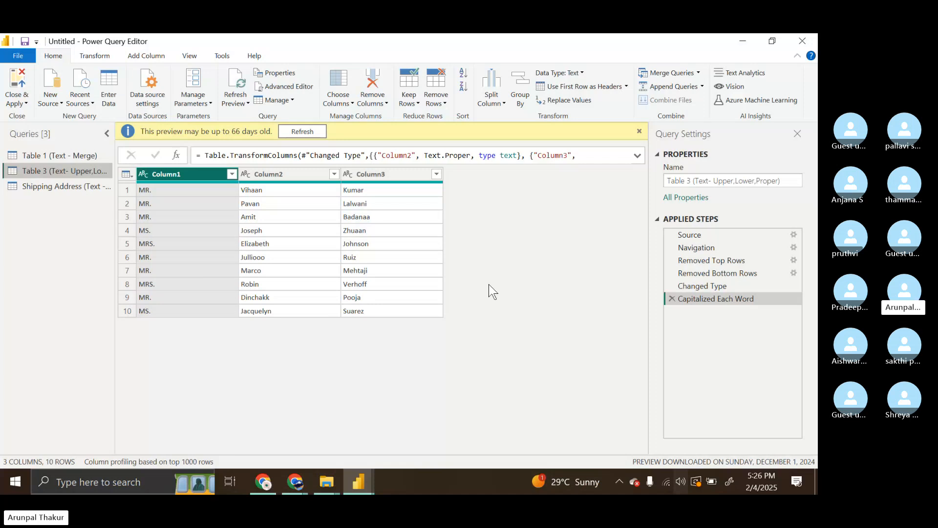
Step: Add a column to the Shipping Address query that extracts the Shipping Address text before the comma delimiter
click(84, 190)
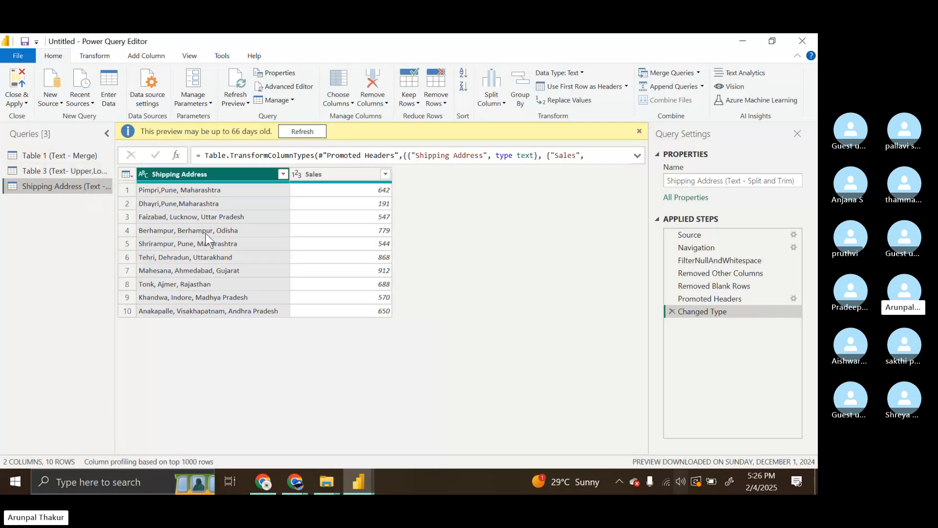
click(194, 175)
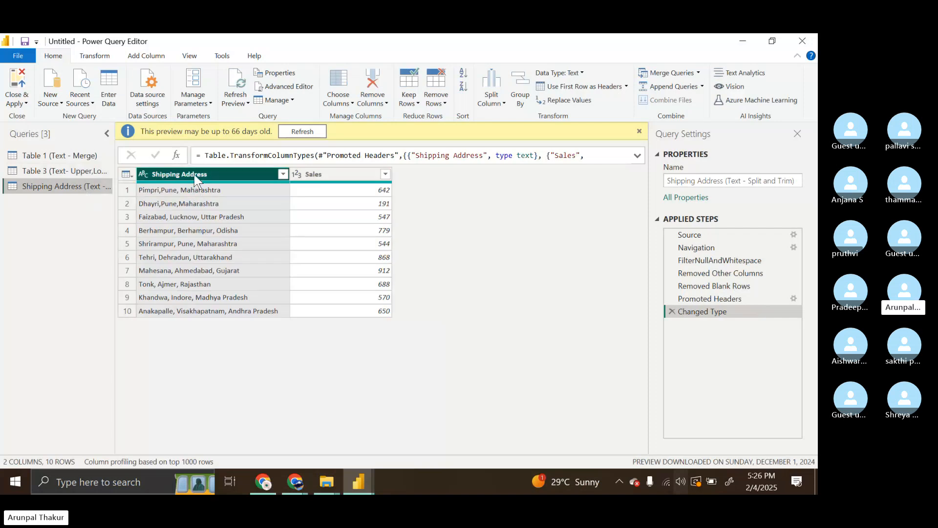
click(145, 56)
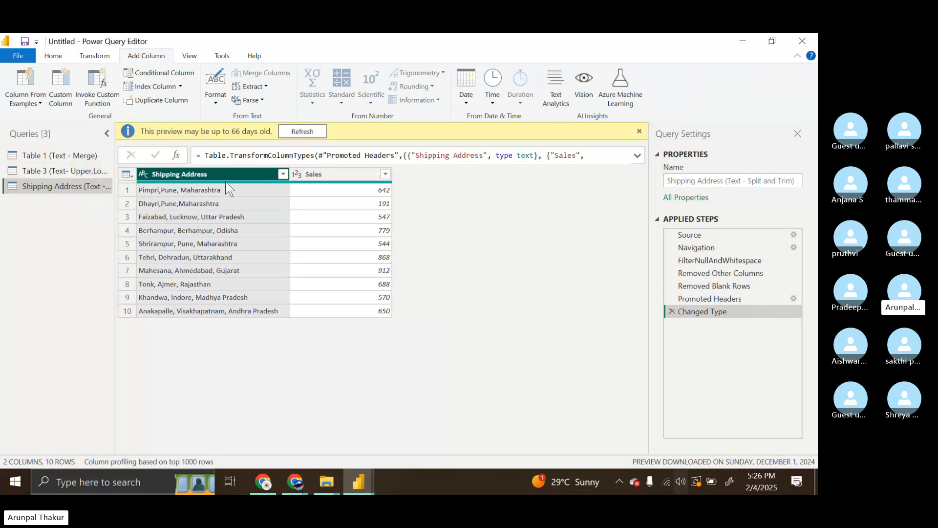
click(266, 87)
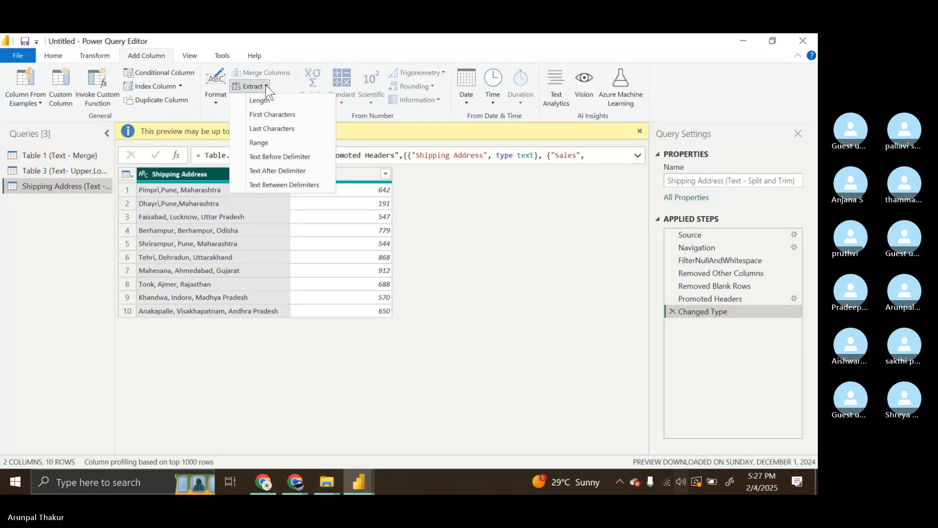
click(284, 84)
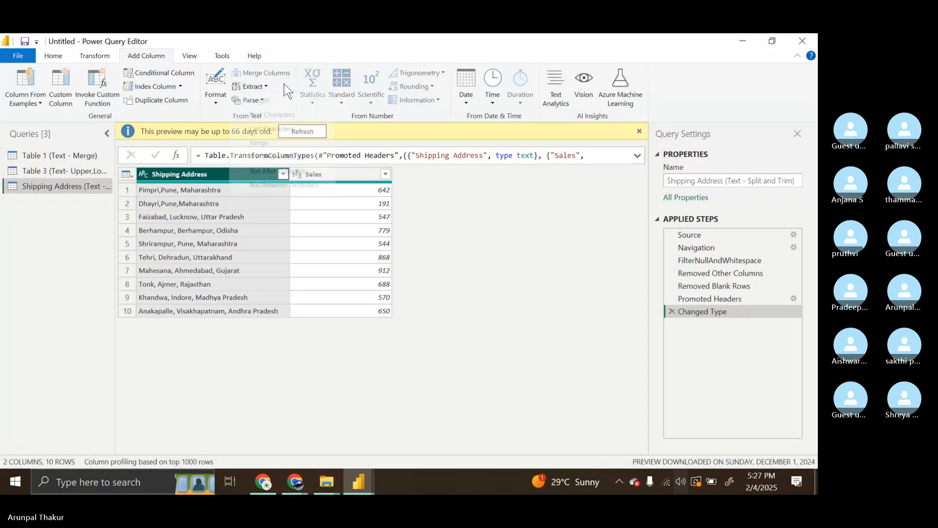
click(251, 99)
click(265, 90)
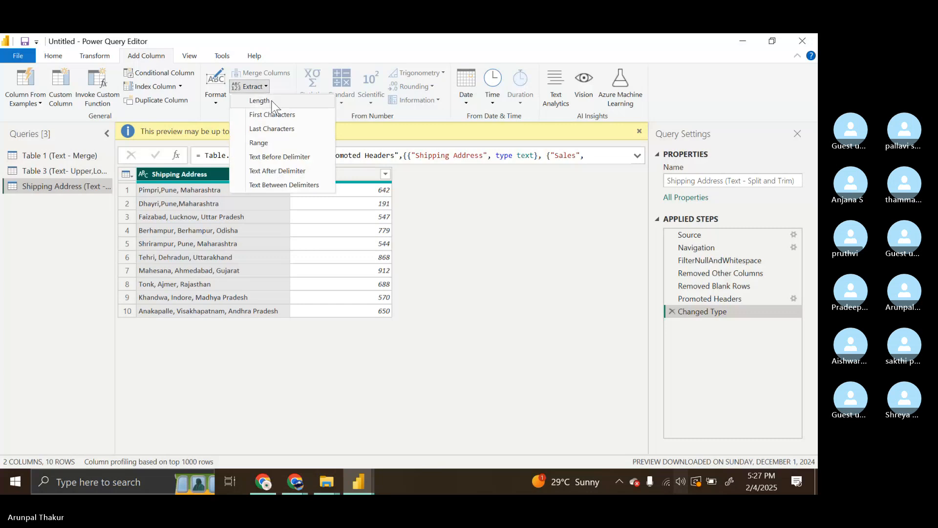
click(286, 158)
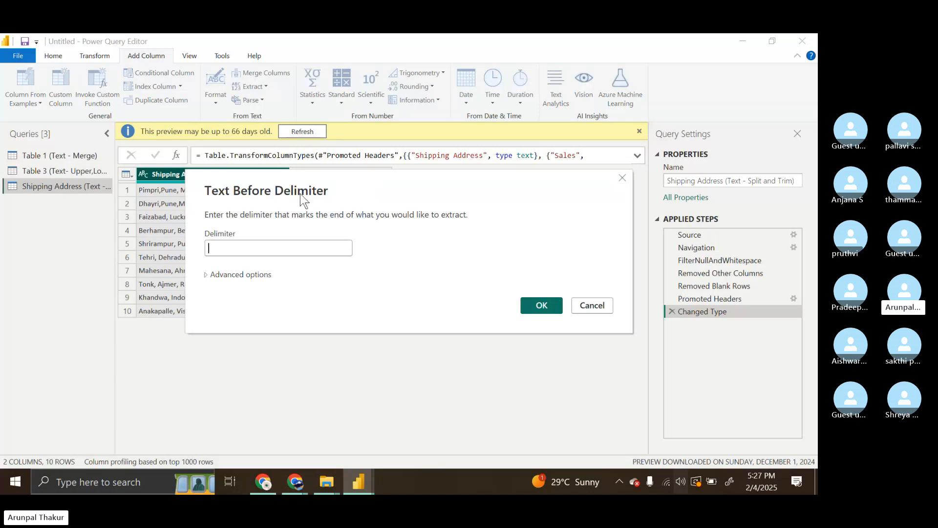
text(,)
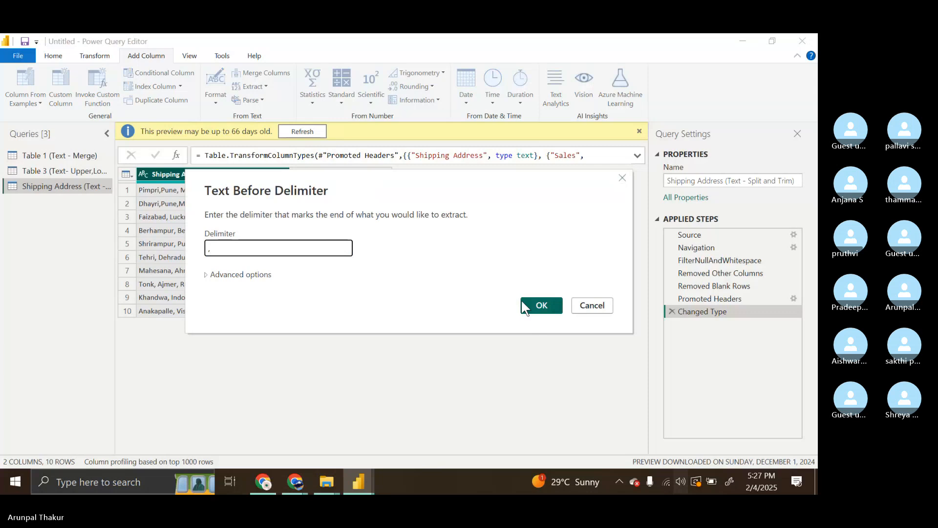
click(539, 307)
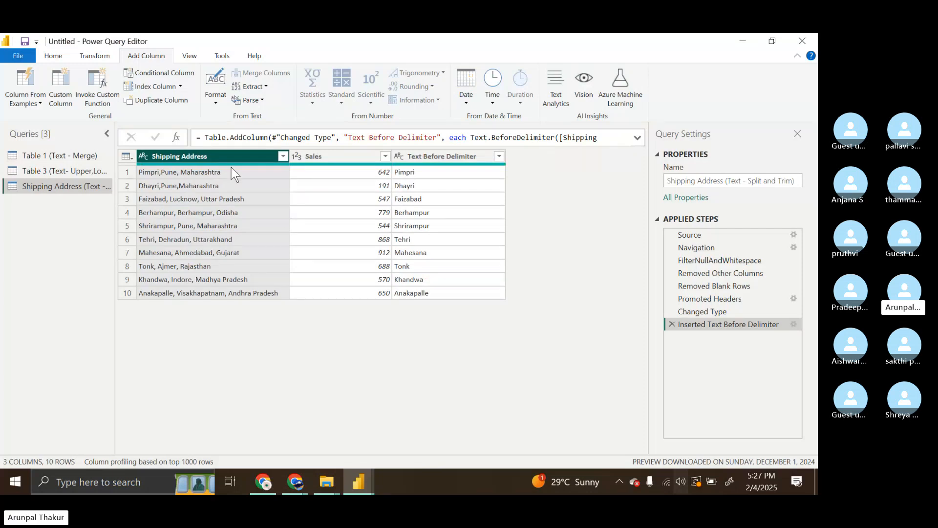
Step: Try adding a column with the Shipping Address text after the first comma, and delete that new column
click(251, 86)
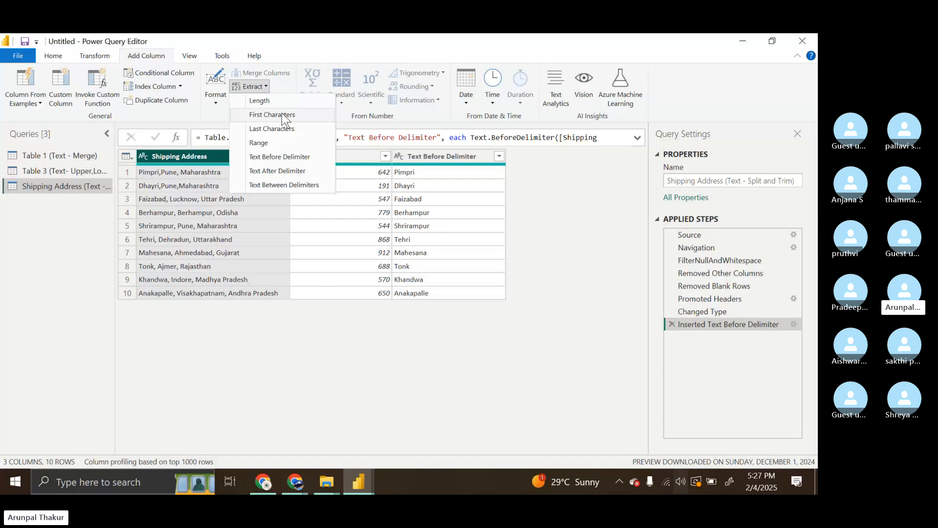
click(297, 174)
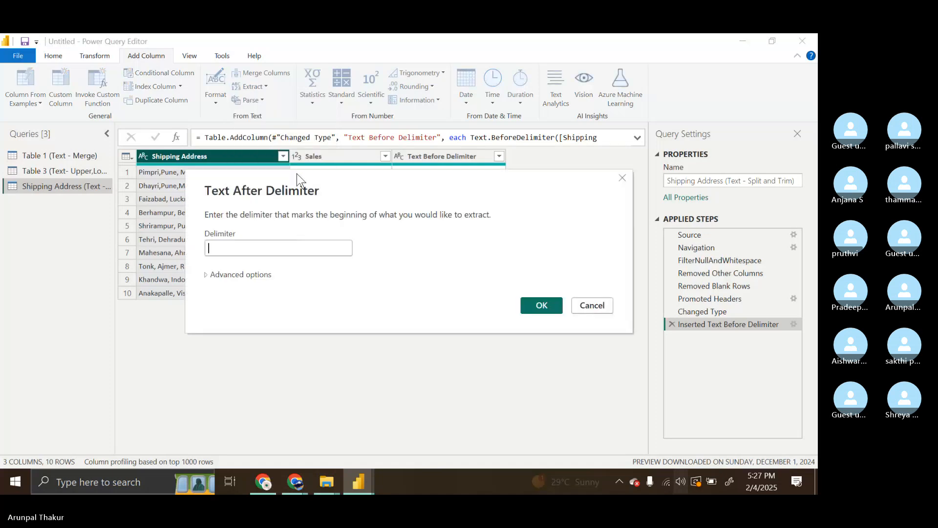
click(542, 305)
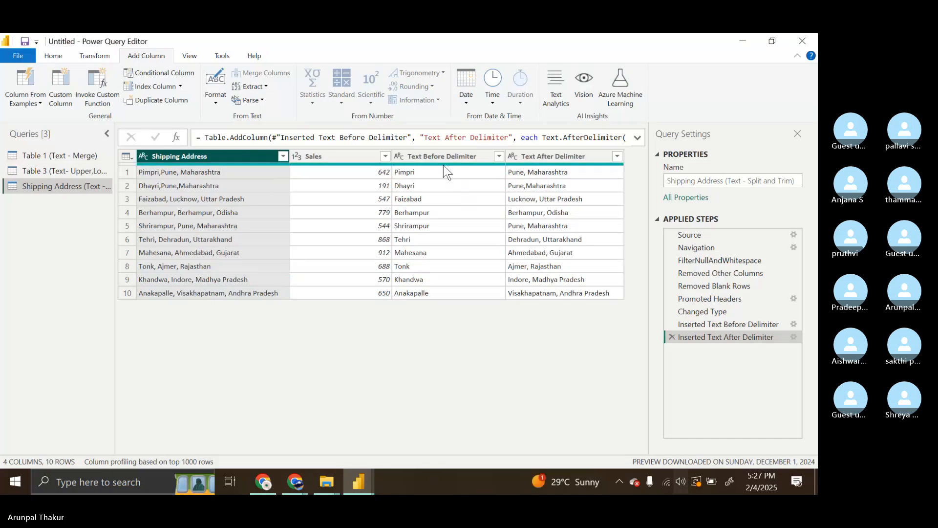
click(525, 159)
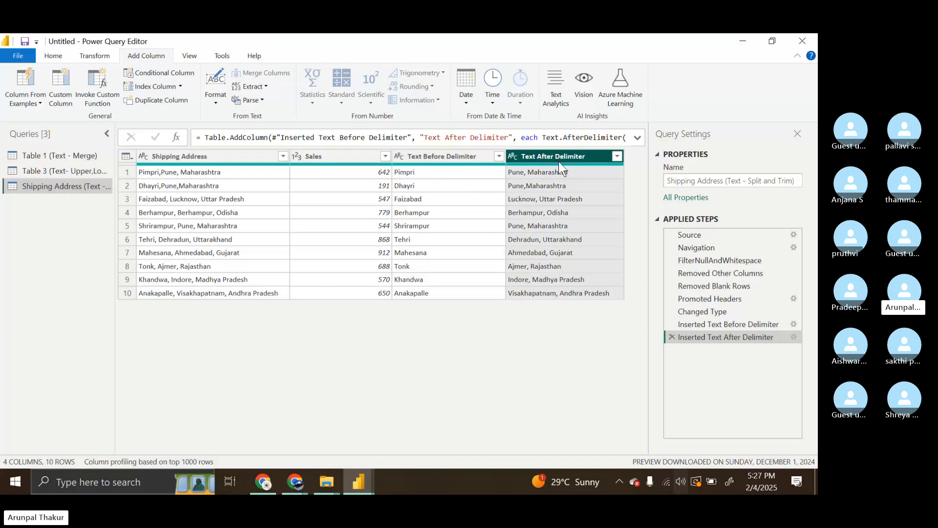
key(Delete)
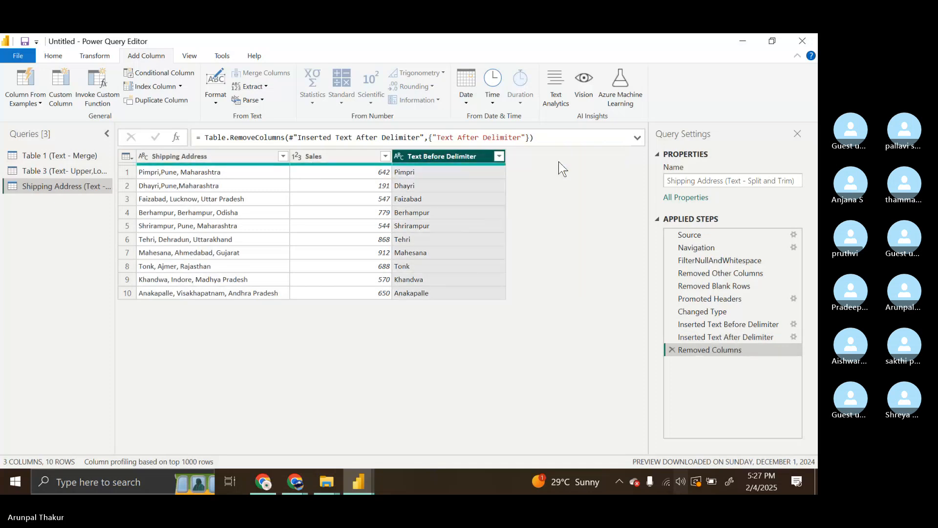
Step: Add a column extracting the Shipping Address text between delimiters, with a comma as both start and end delimiter
click(260, 157)
click(261, 88)
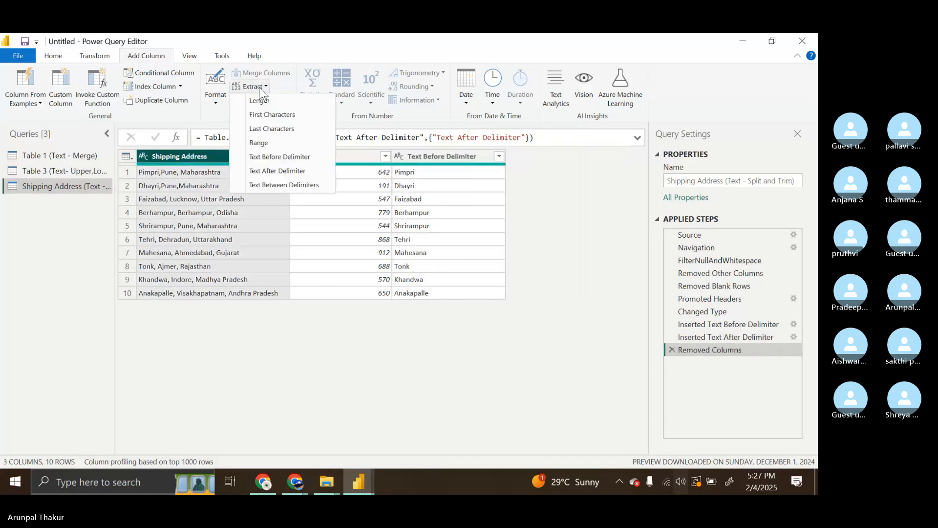
click(293, 189)
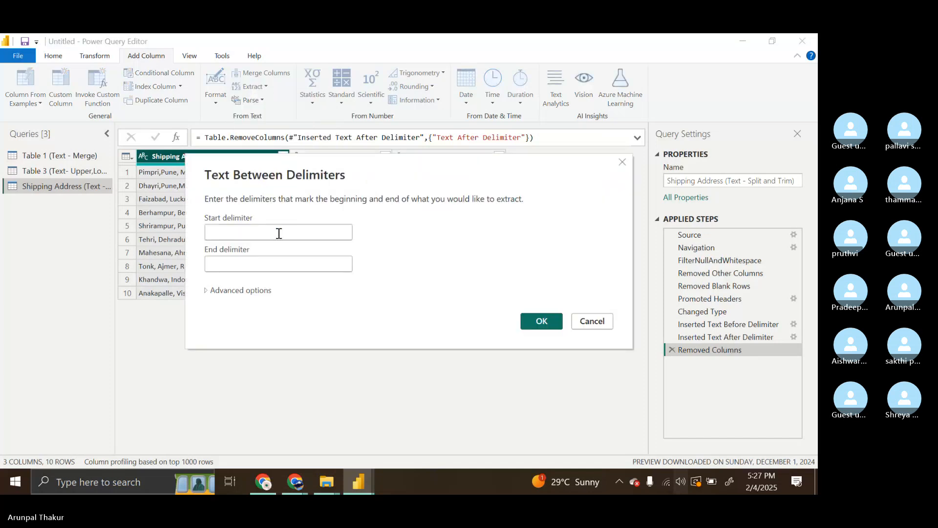
text(,)
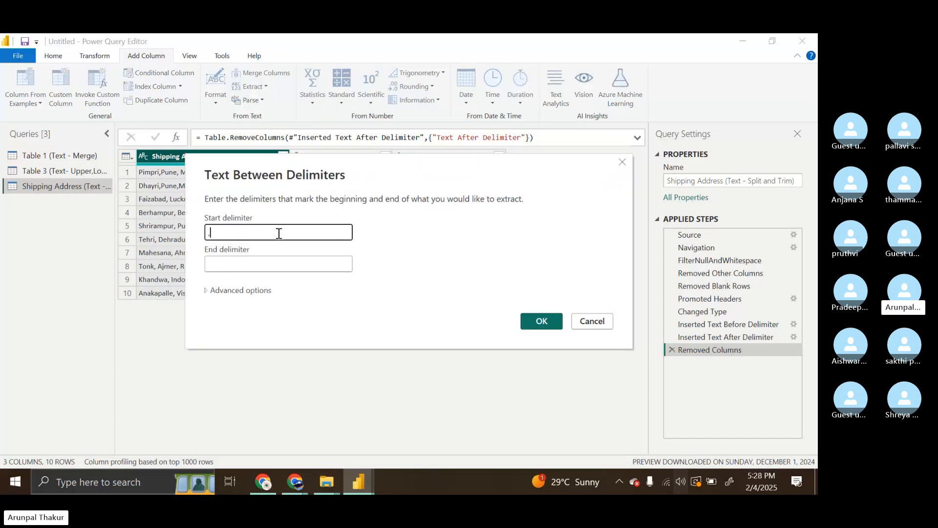
click(249, 265)
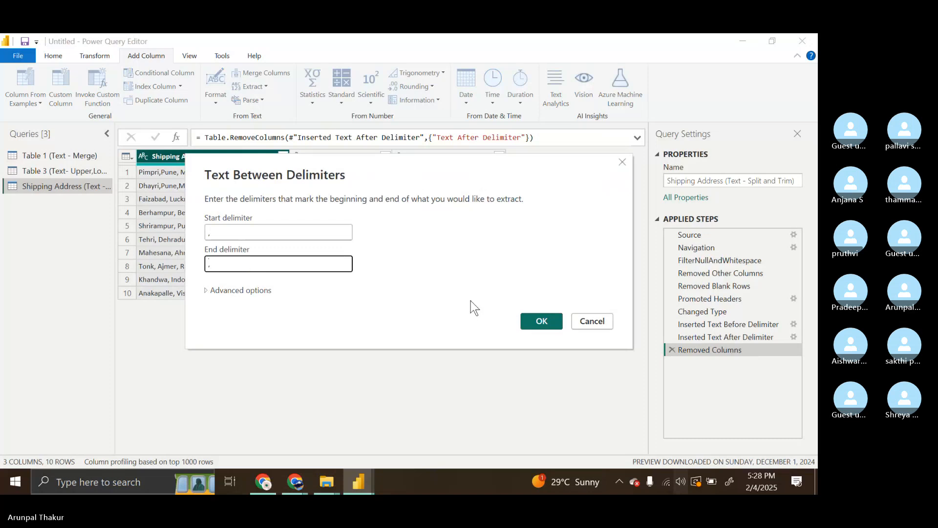
click(526, 319)
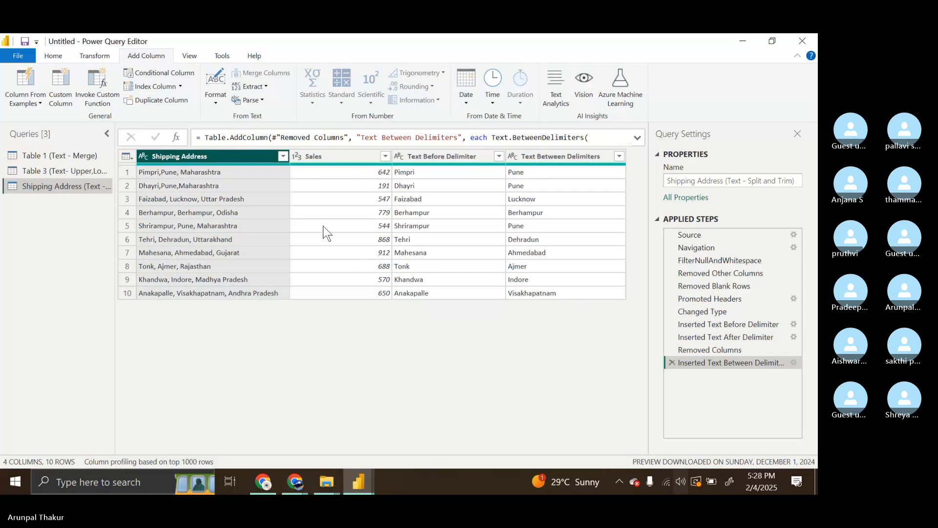
Step: Add a column extracting the Shipping Address text after the comma delimiter, scanning from the start of the input and skipping 1 delimiter
click(264, 92)
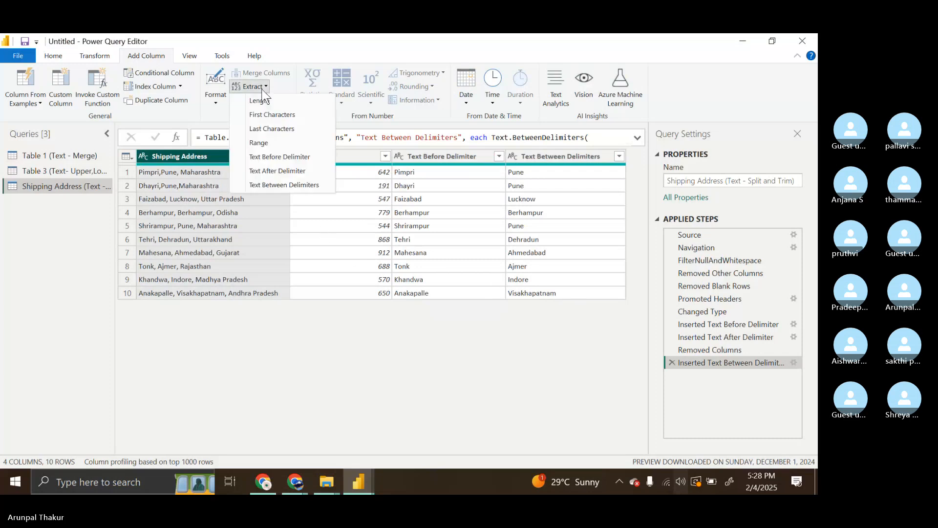
click(306, 171)
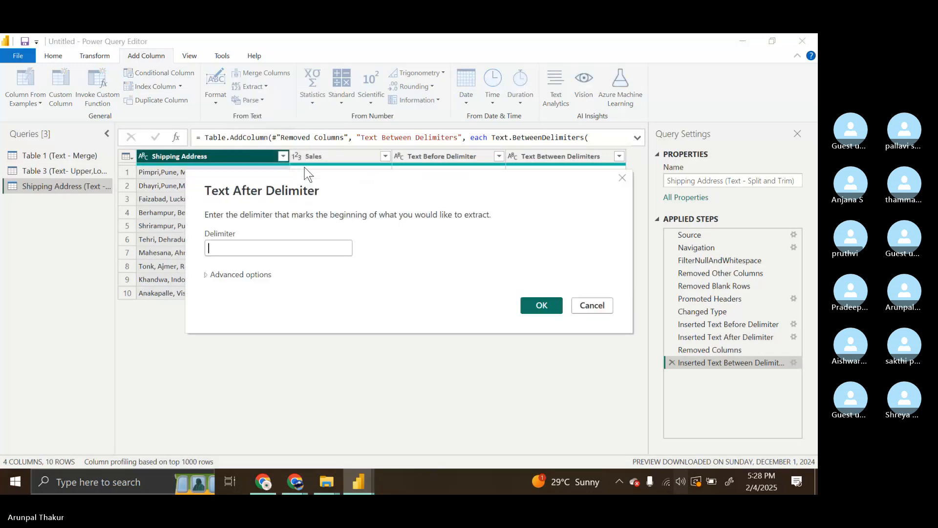
click(206, 275)
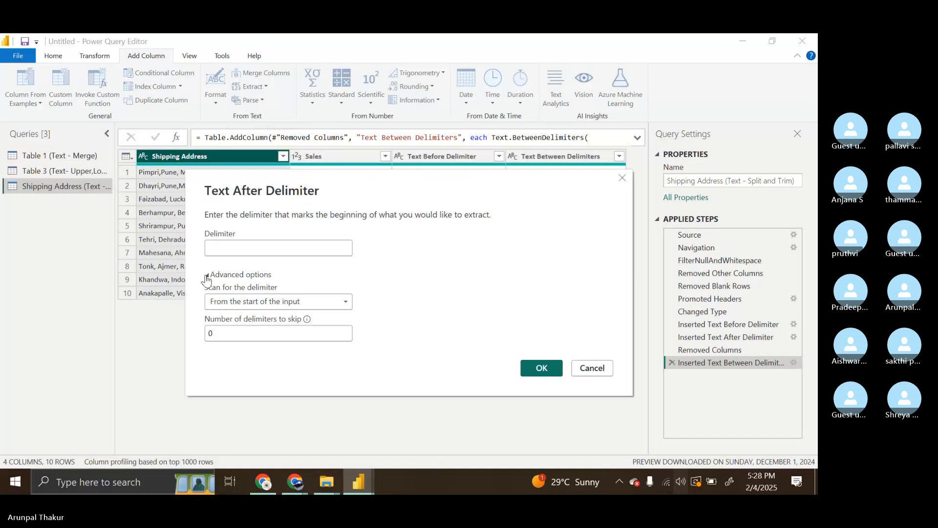
click(327, 300)
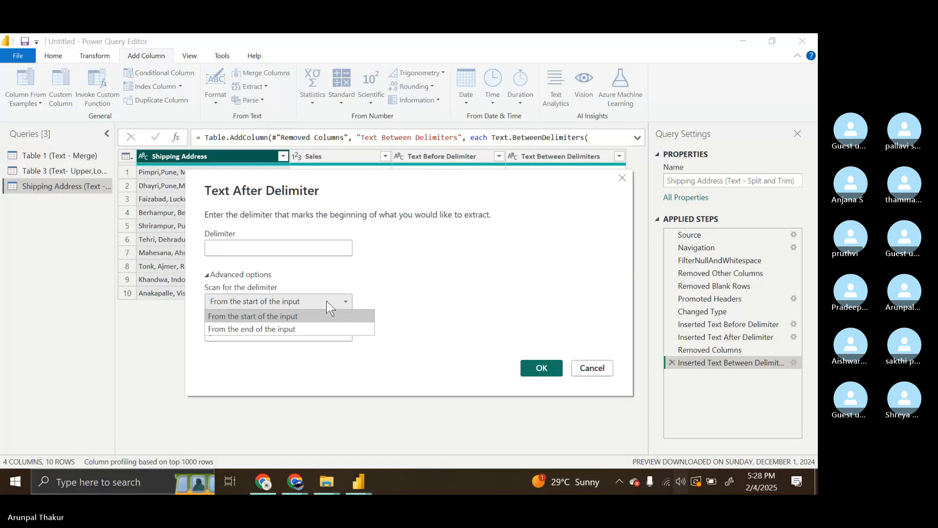
click(326, 301)
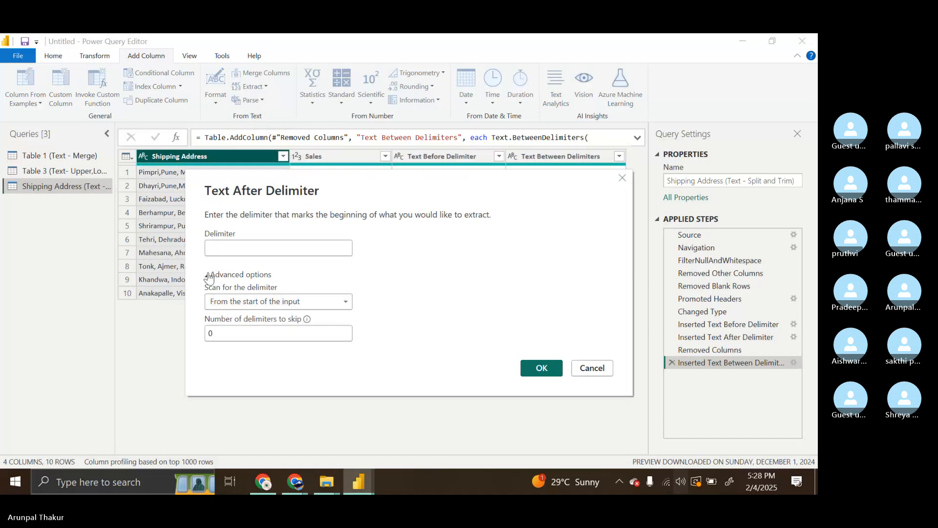
click(219, 245)
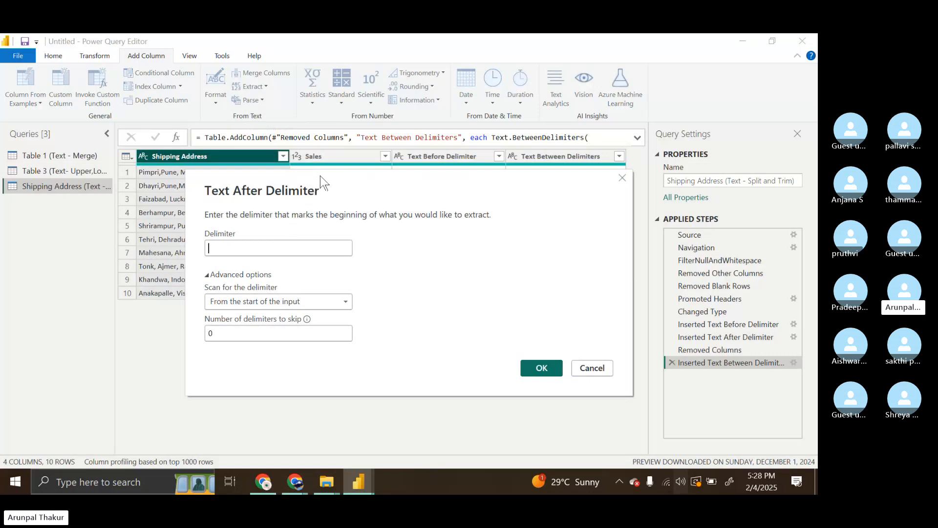
drag(321, 175, 413, 144)
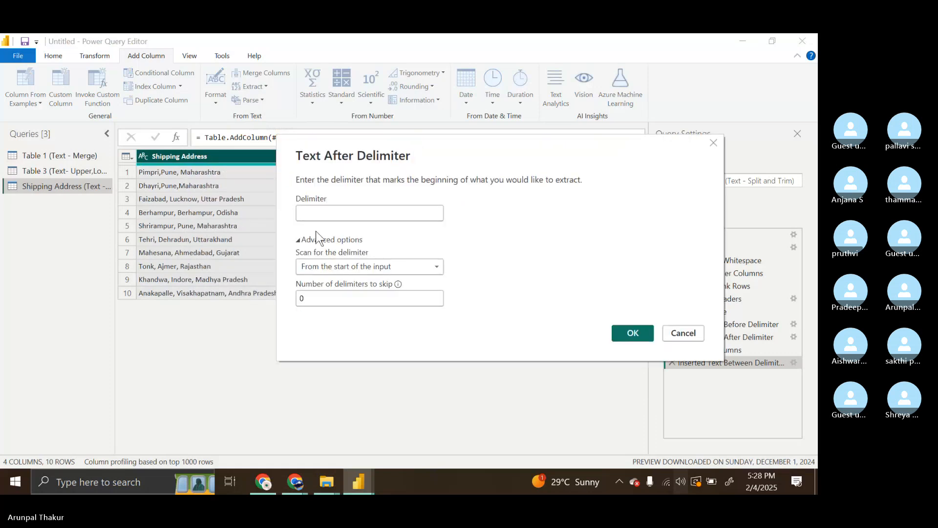
click(311, 219)
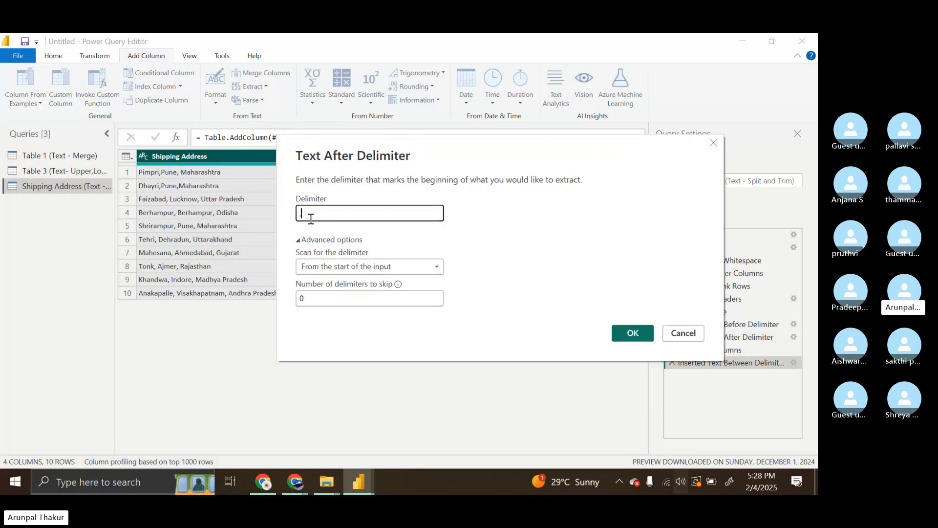
text(,)
click(329, 297)
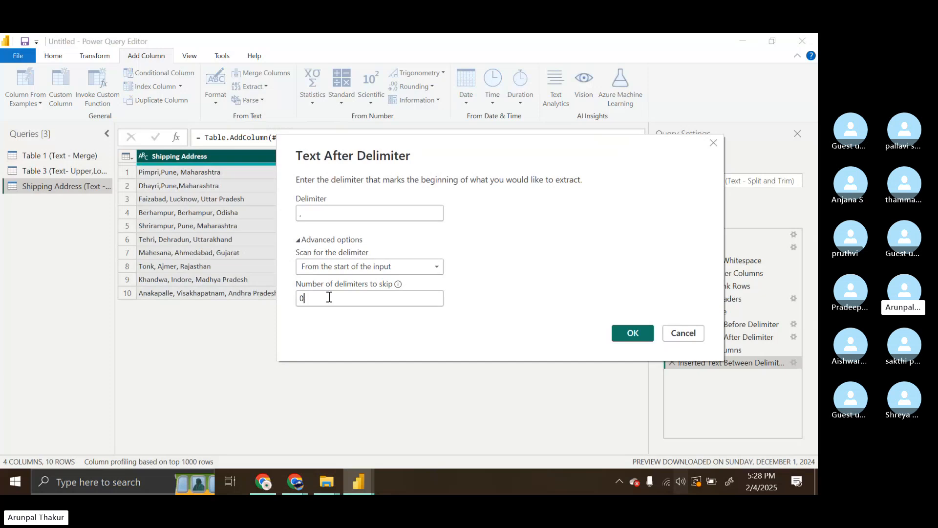
key(BackSpace)
text(1)
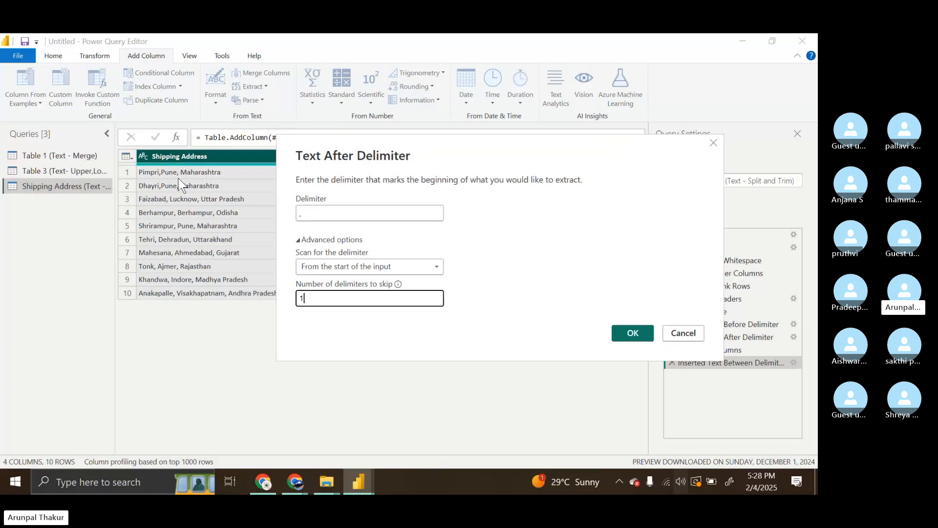
click(641, 335)
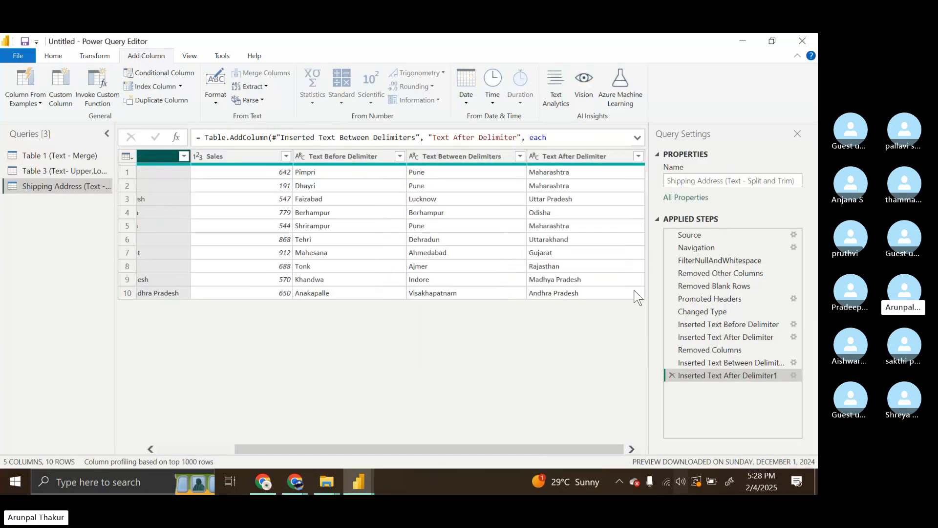
Step: Rename the Text Before Delimiter column as Place
scroll(489, 289, left, 3)
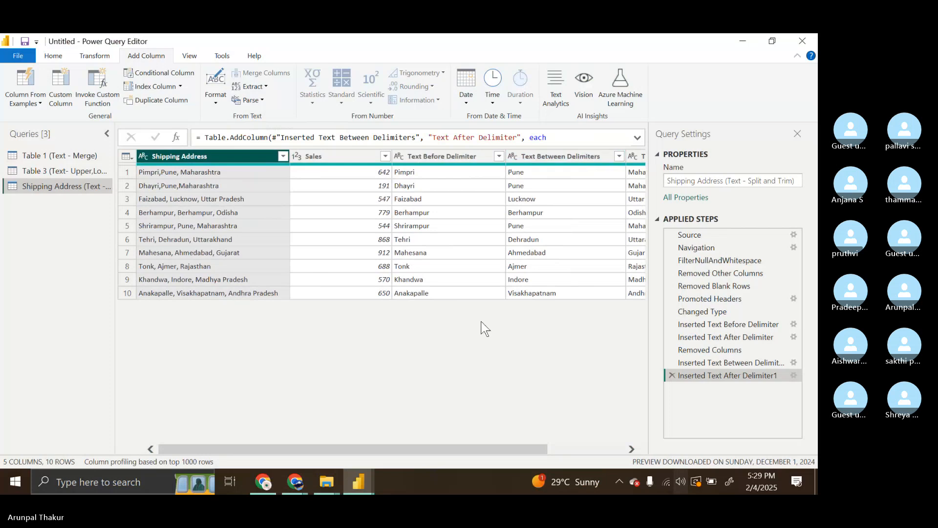
drag(412, 446, 490, 448)
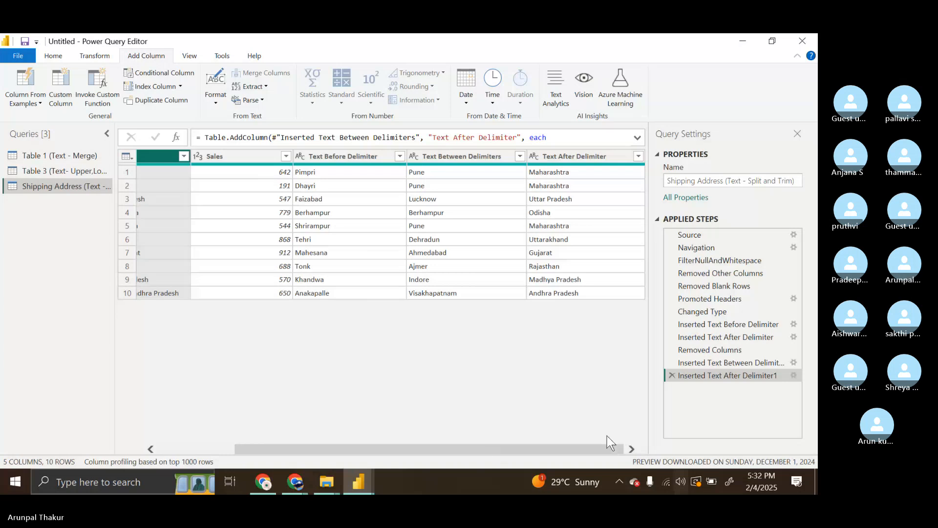
double_click(350, 156)
text(Pl)
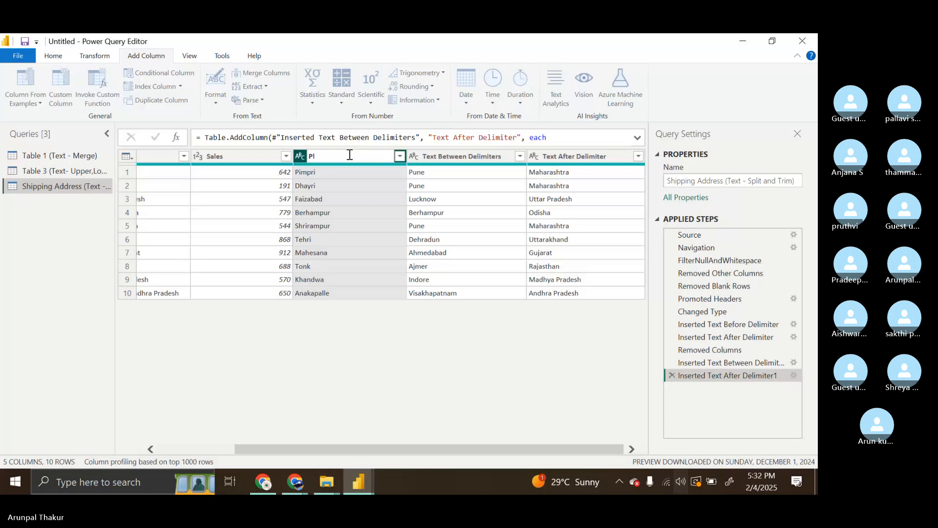
text(ace)
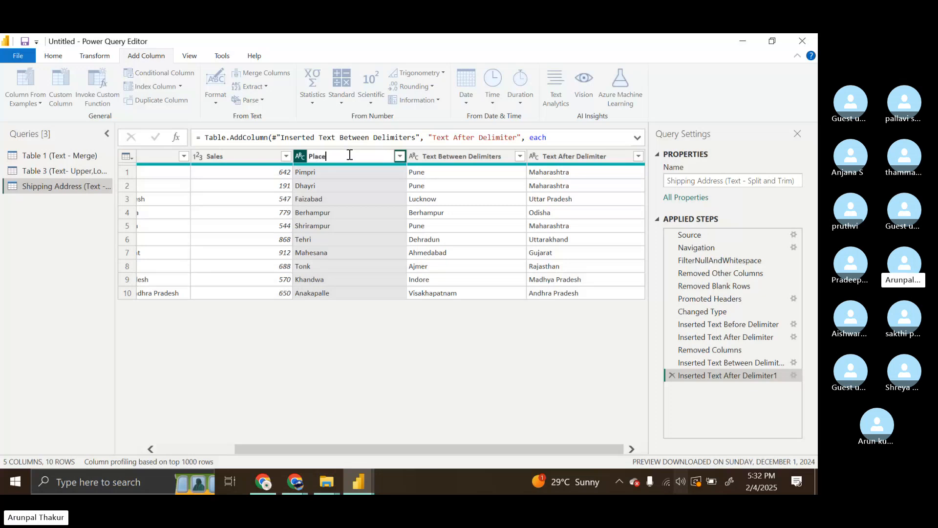
Step: Rename the Text Between Delimiters column as City
double_click(468, 156)
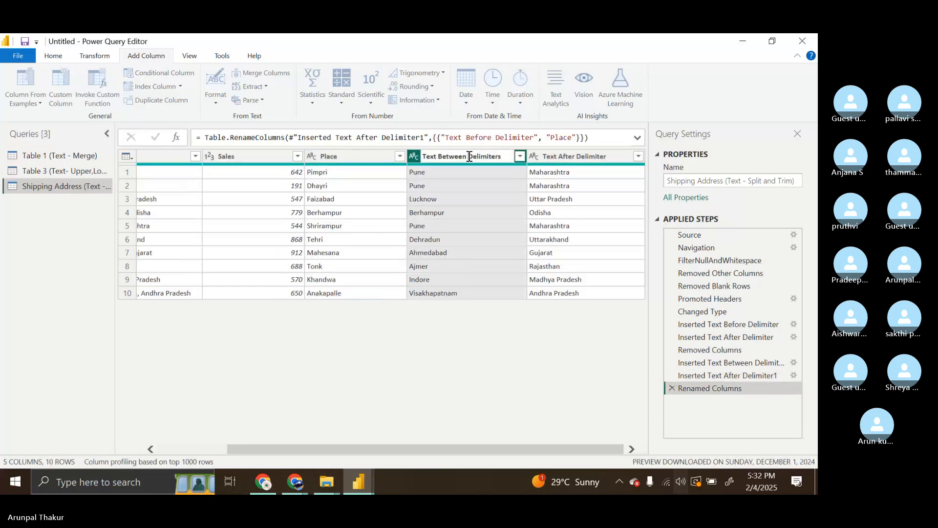
click(469, 156)
key(ctrl+a)
key(BackSpace)
text(City)
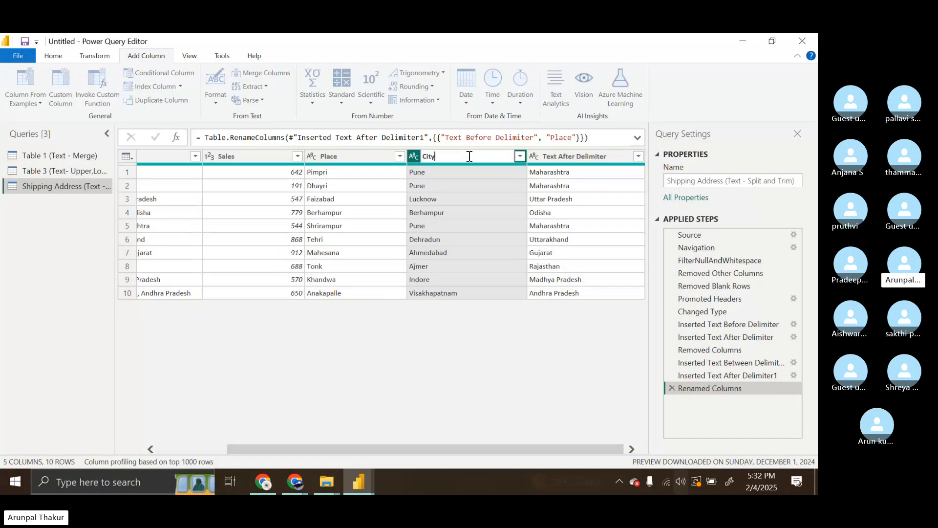
key(Return)
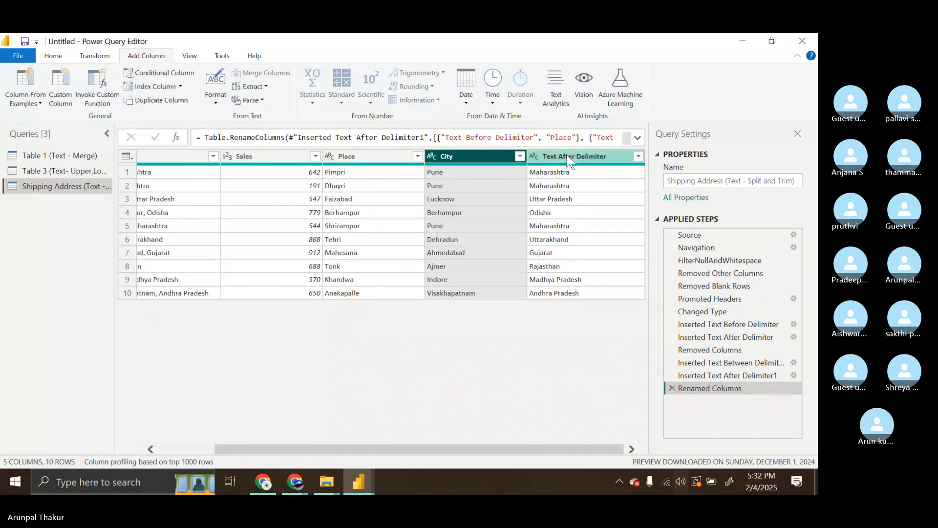
Step: Rename the Text After Delimiter column as State
double_click(567, 156)
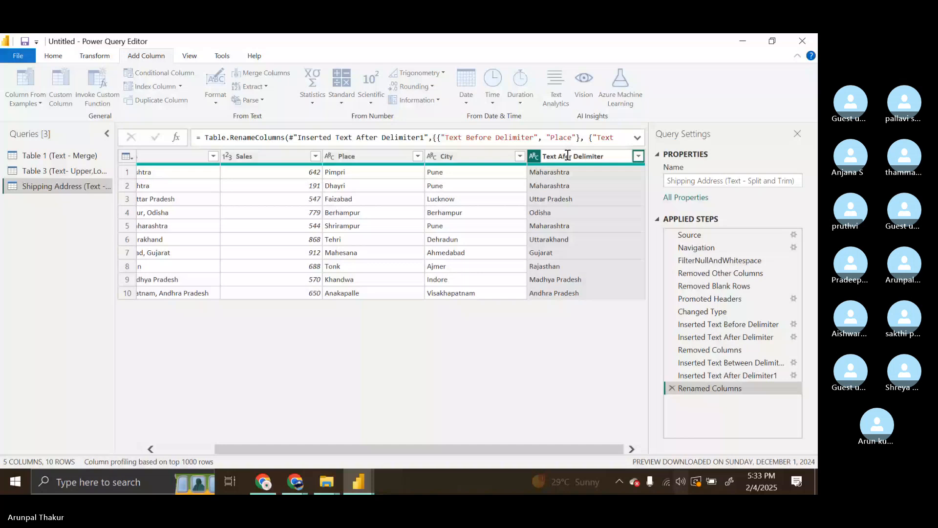
key(BackSpace)
key(BackSpace)
key(BackSpace)
key(BackSpace)
key(BackSpace)
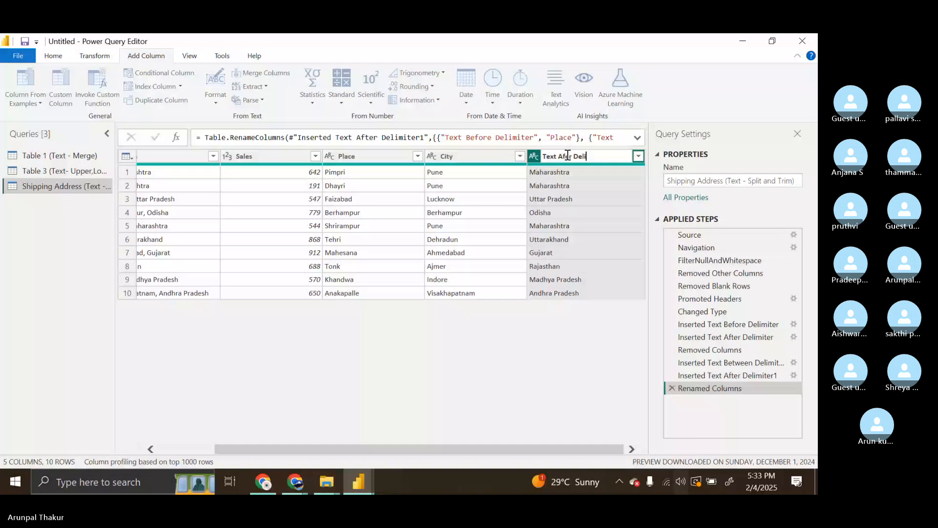
key(BackSpace)
key(BackSpace)
key(BackSpace)
key(BackSpace)
key(BackSpace)
key(BackSpace)
key(BackSpace)
key(BackSpace)
key(BackSpace)
key(BackSpace)
key(BackSpace)
key(BackSpace)
key(BackSpace)
key(BackSpace)
key(BackSpace)
text(STATE)
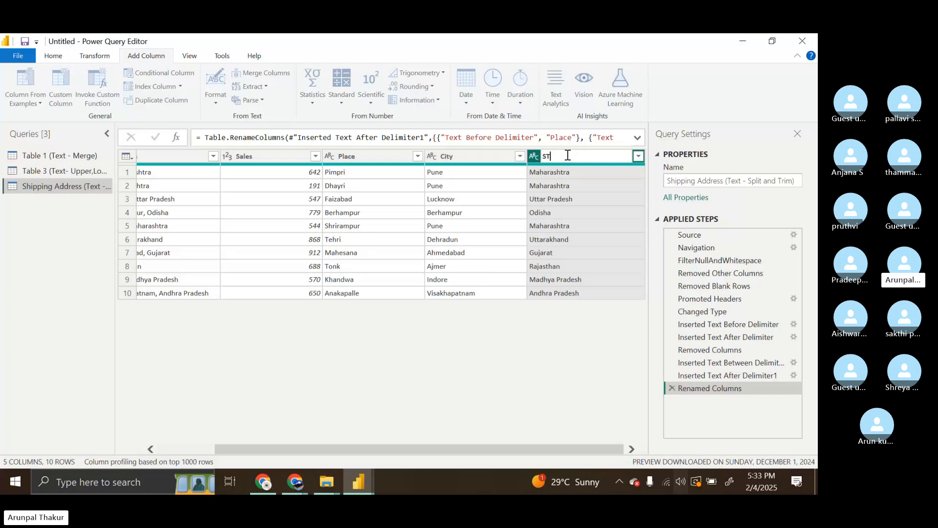
key(BackSpace)
key(BackSpace)
key(BackSpace)
key(BackSpace)
text(tate)
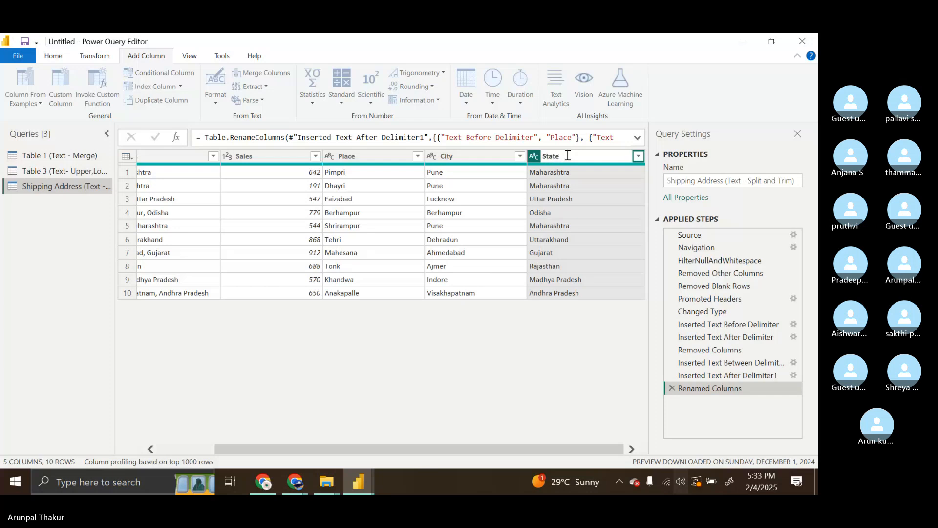
key(Return)
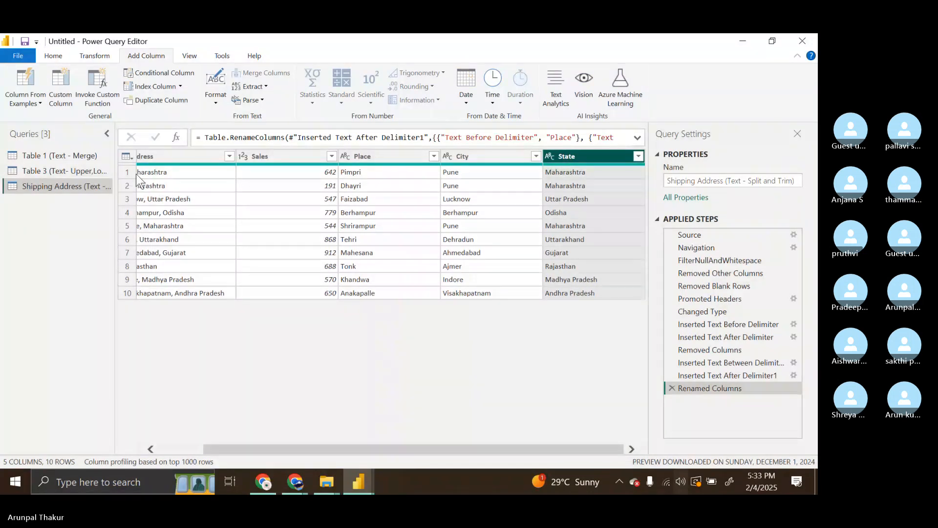
Step: Trim the leading and trailing spaces from the text in the City column
drag(115, 169, 115, 163)
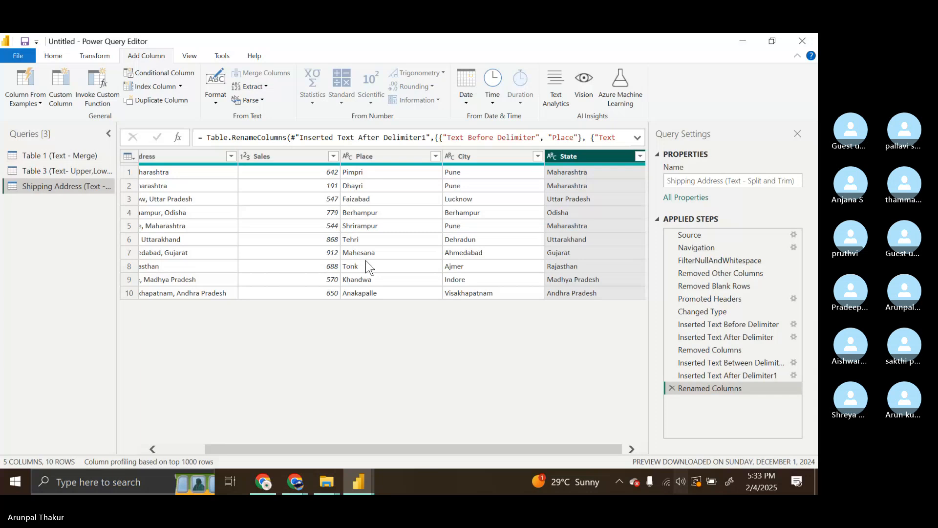
click(449, 239)
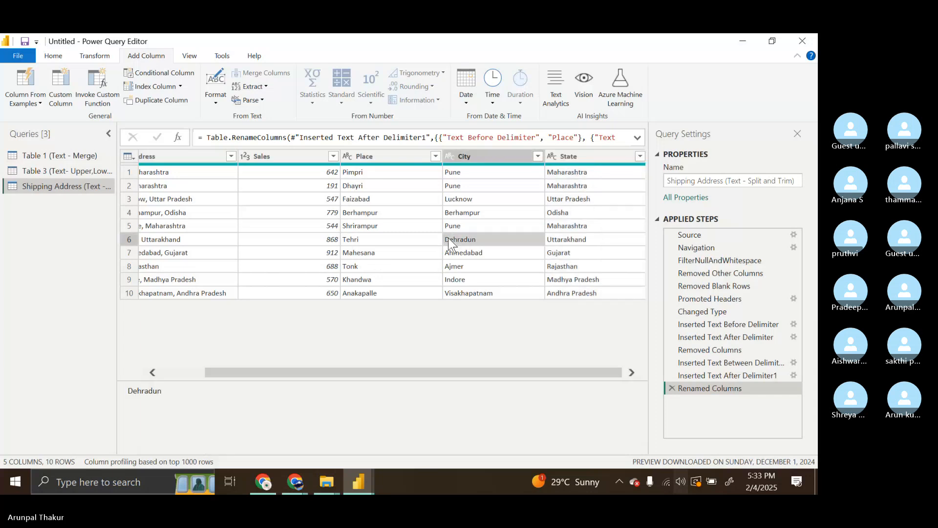
click(476, 154)
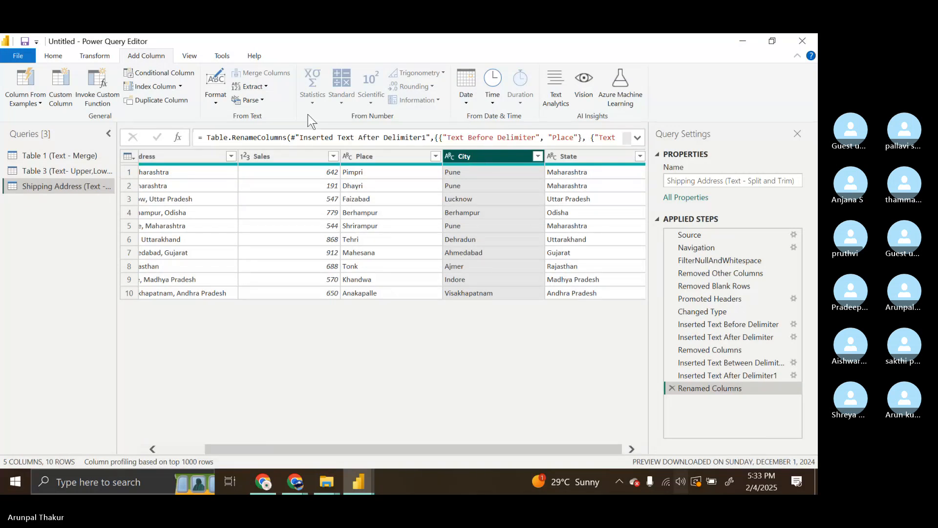
click(96, 55)
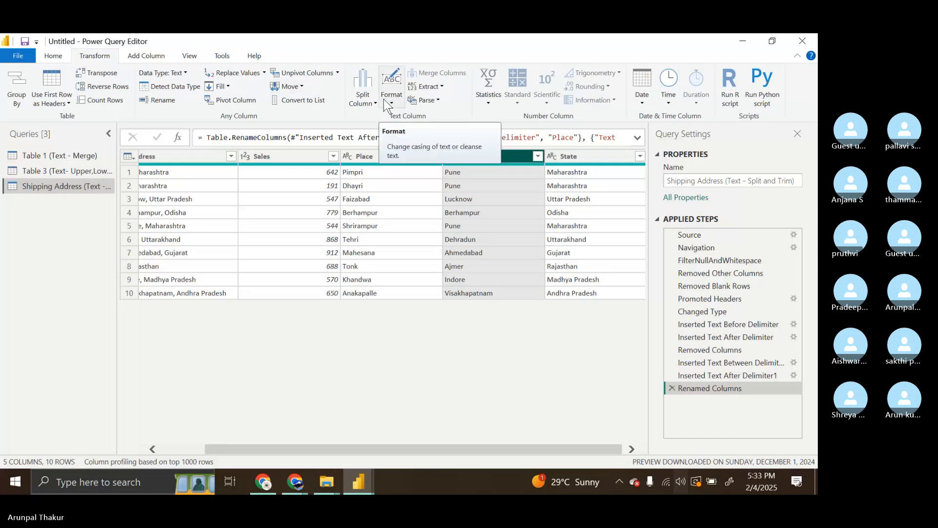
click(429, 101)
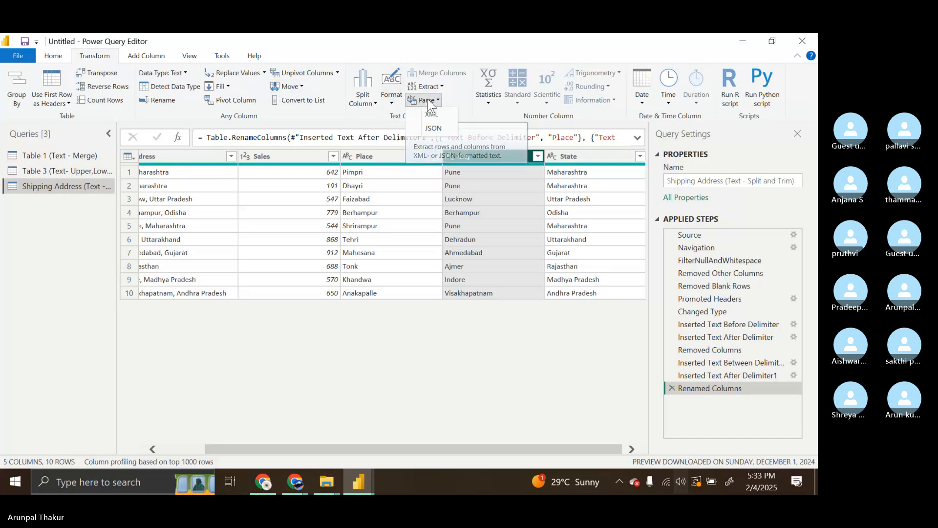
click(428, 101)
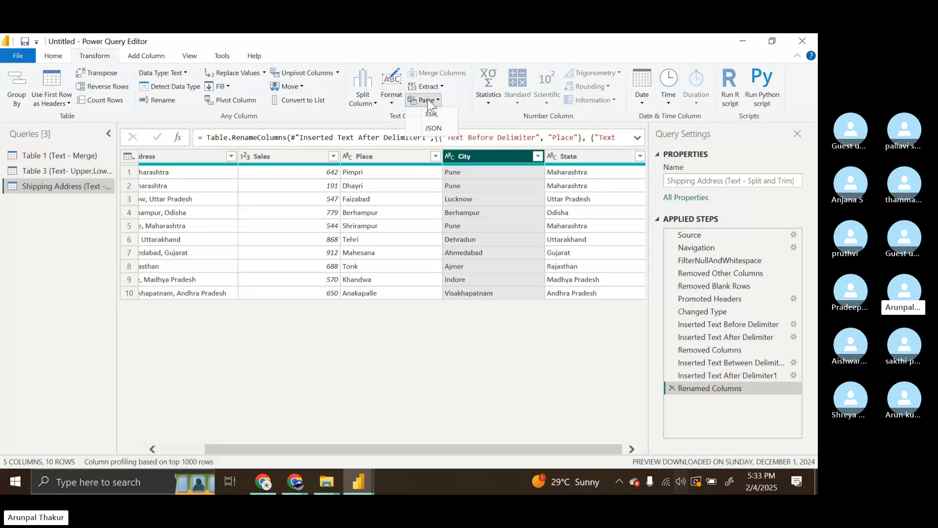
click(377, 104)
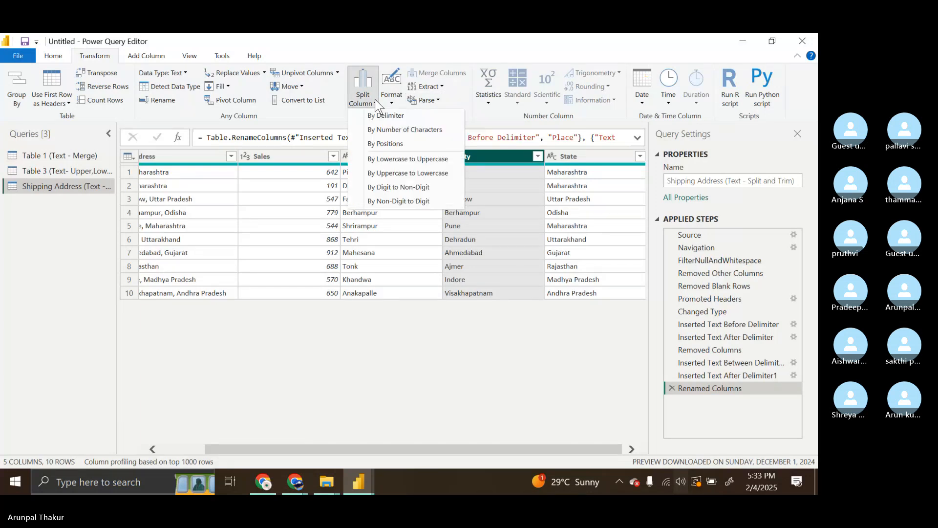
click(393, 102)
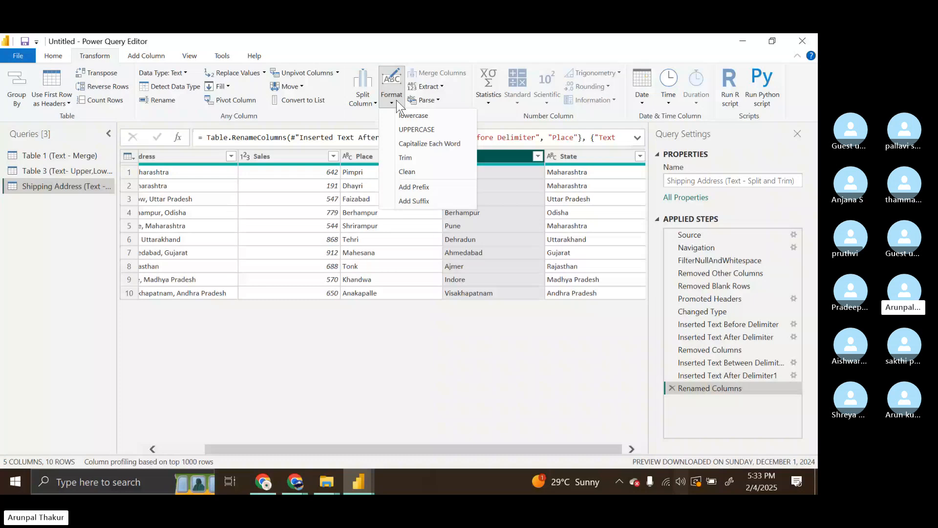
click(411, 157)
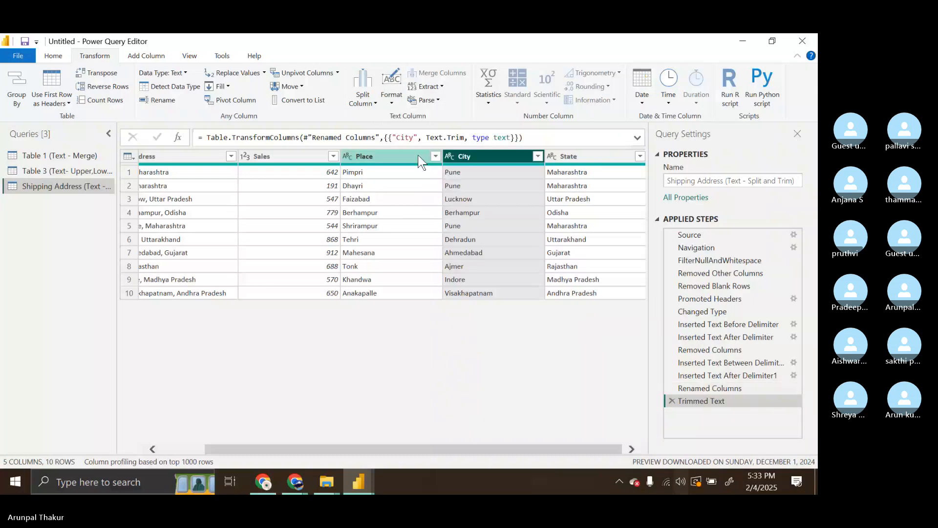
Step: Trim the leading and trailing spaces from the text in the State column
click(577, 156)
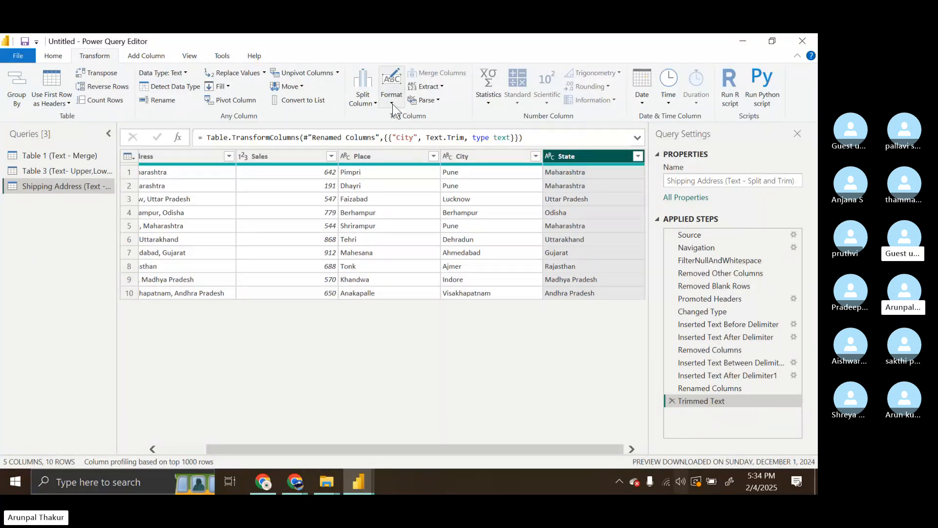
click(392, 104)
click(414, 159)
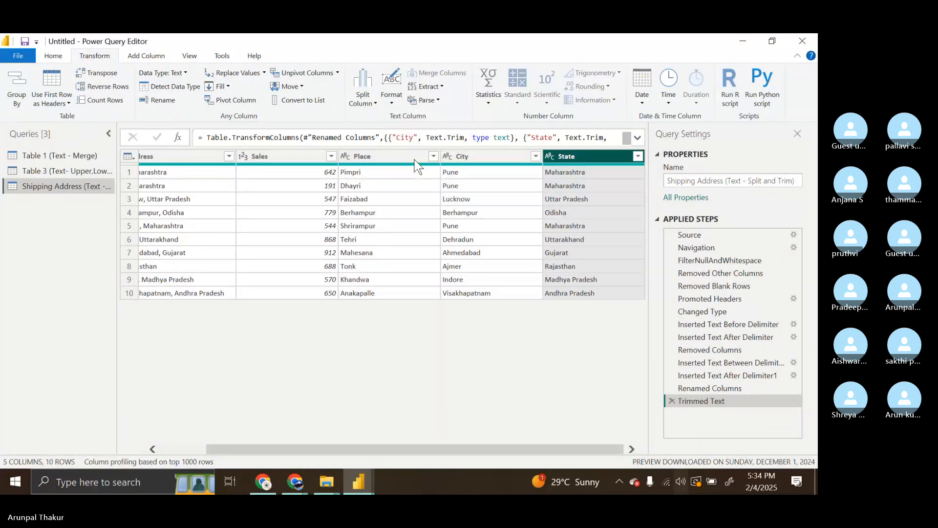
Step: Delete the Trimmed Text, Renamed Columns and Inserted Text After Delimiter1 entries from the query's applied steps
mouse_move(297, 482)
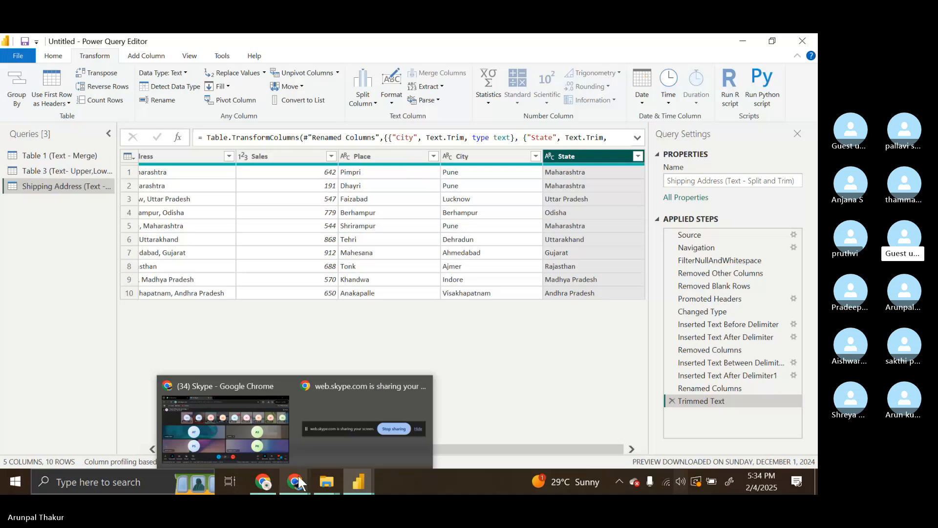
mouse_move(290, 454)
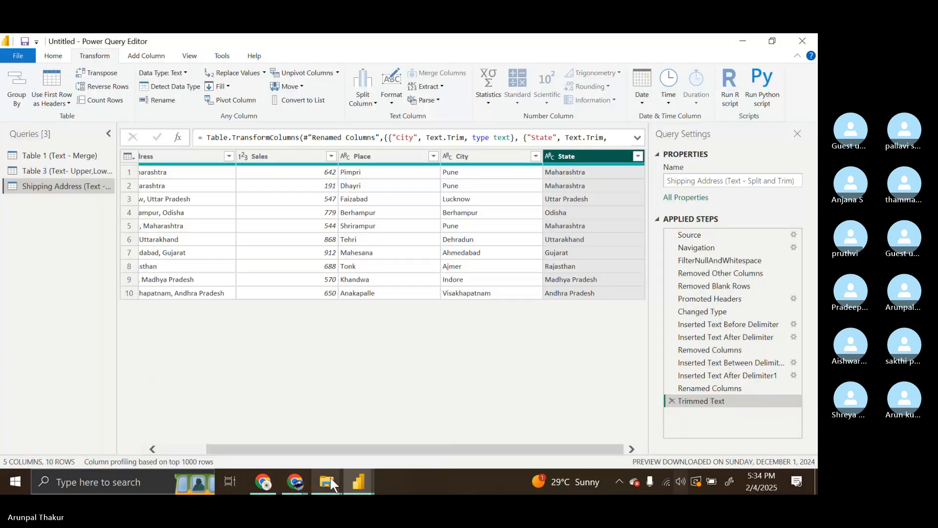
mouse_move(330, 476)
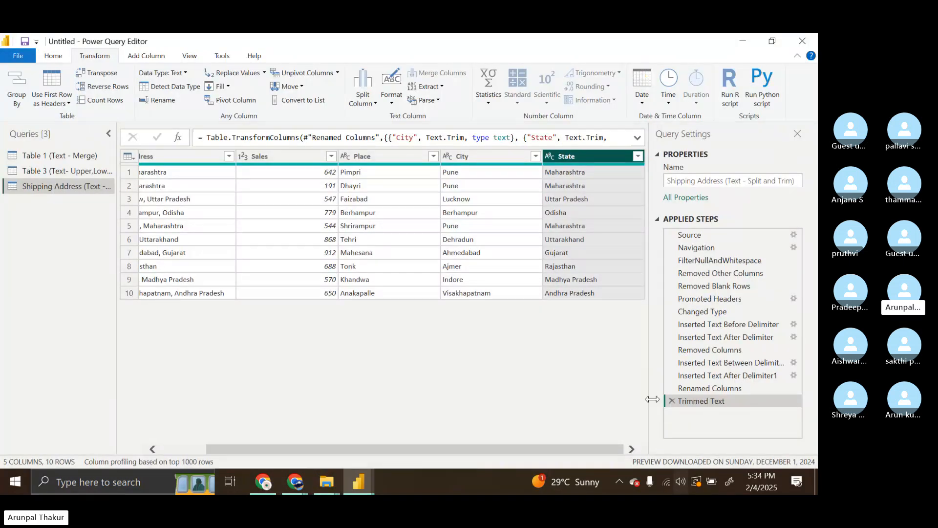
click(672, 401)
click(672, 390)
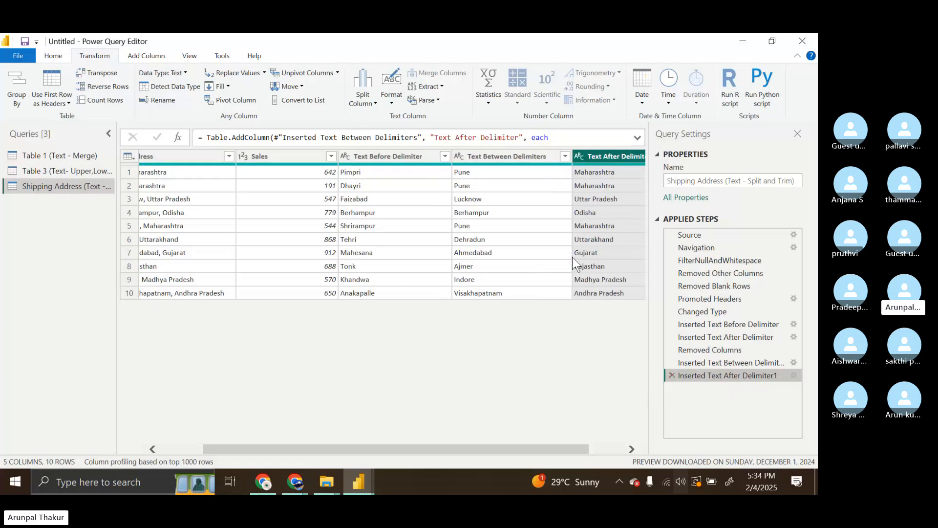
scroll(573, 257, right, 1)
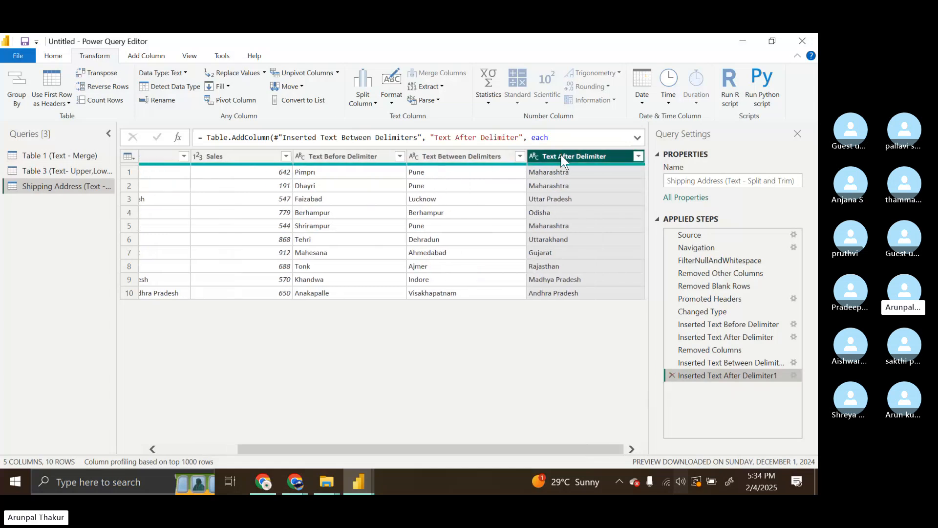
click(671, 375)
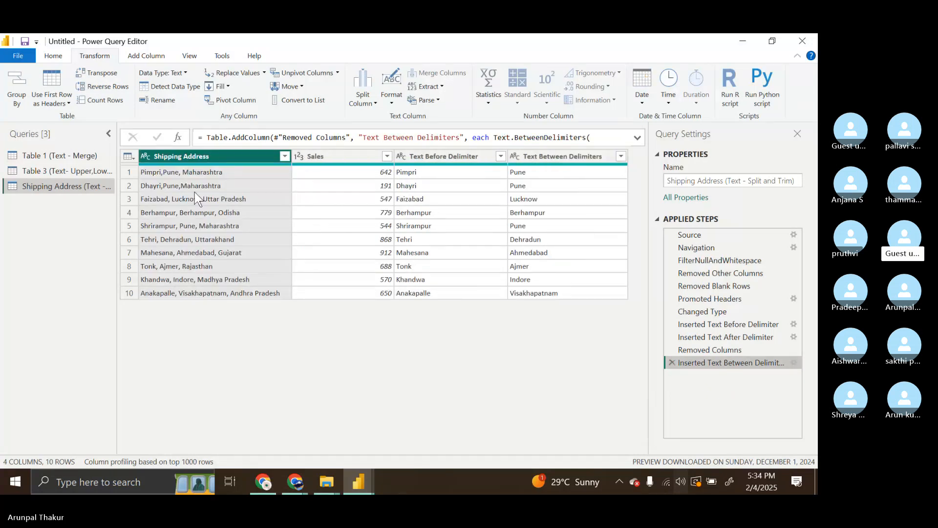
Step: Add a column extracting the Shipping Address text after the comma delimiter, scanning from the start of the input and skipping 1 delimiter
click(160, 56)
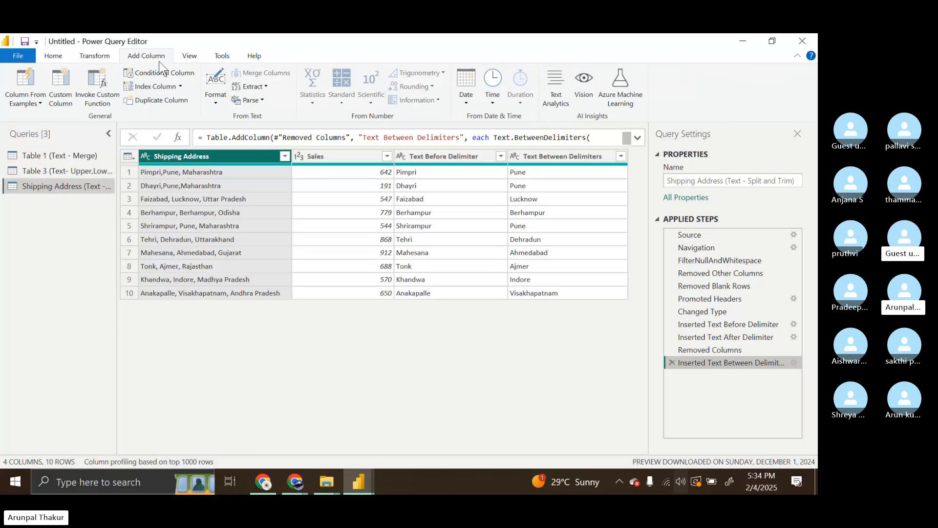
click(258, 87)
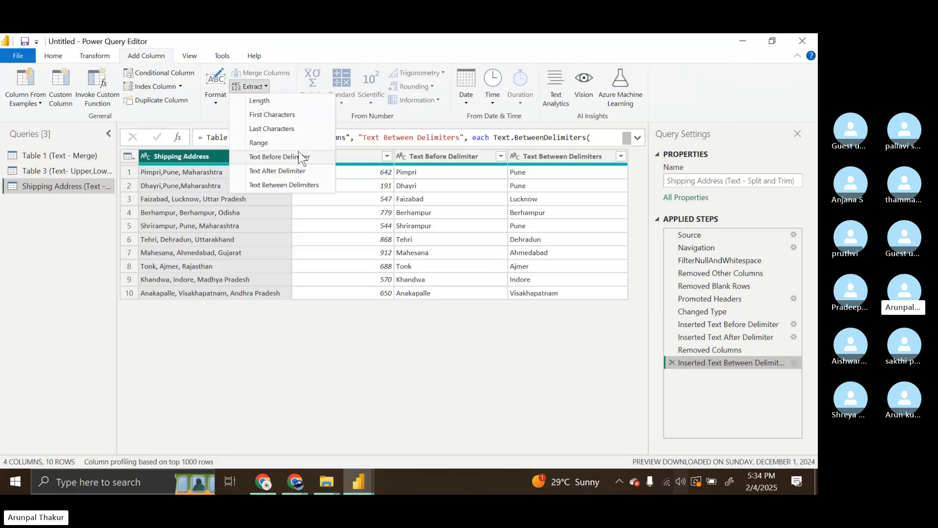
click(280, 171)
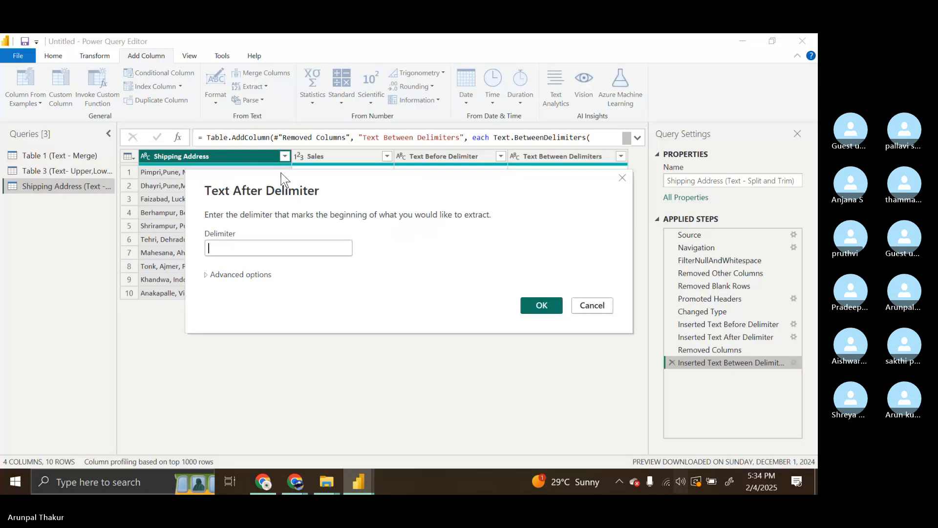
click(247, 247)
text(,)
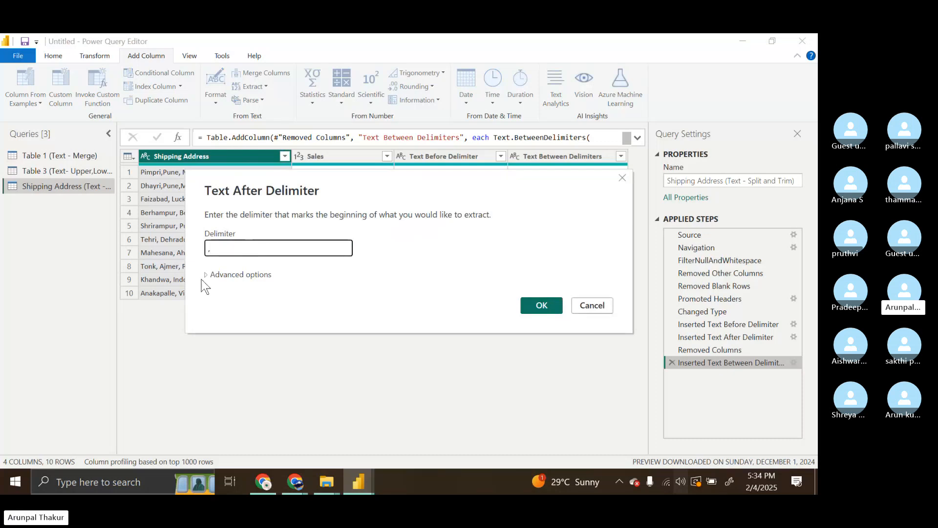
click(206, 275)
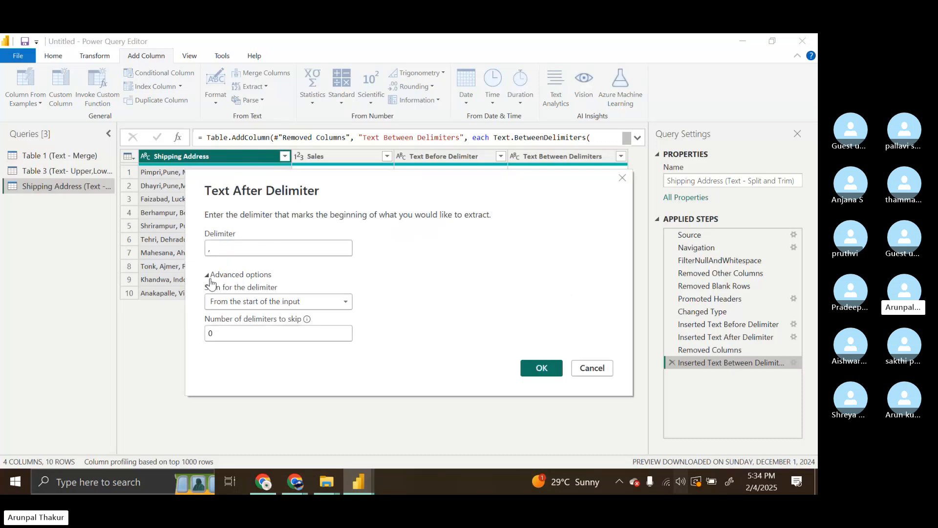
click(227, 336)
key(BackSpace)
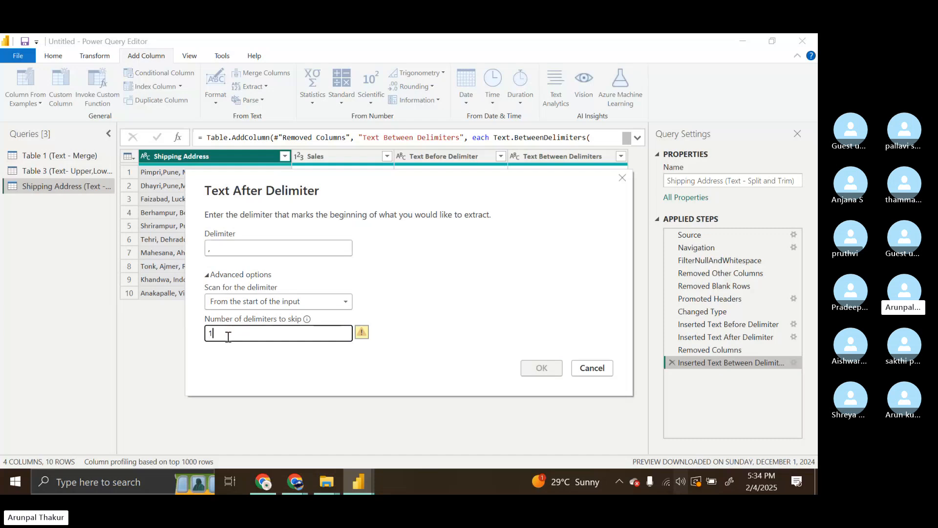
text(1)
click(551, 377)
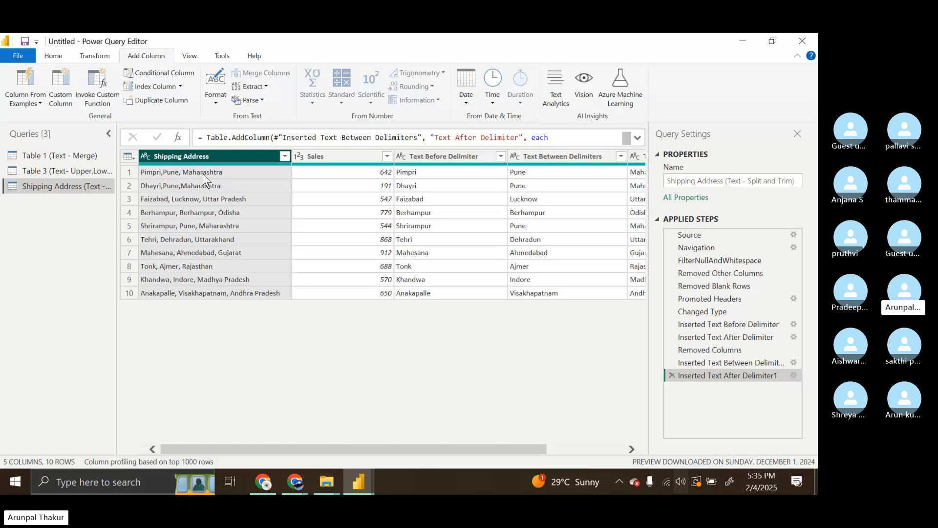
click(53, 55)
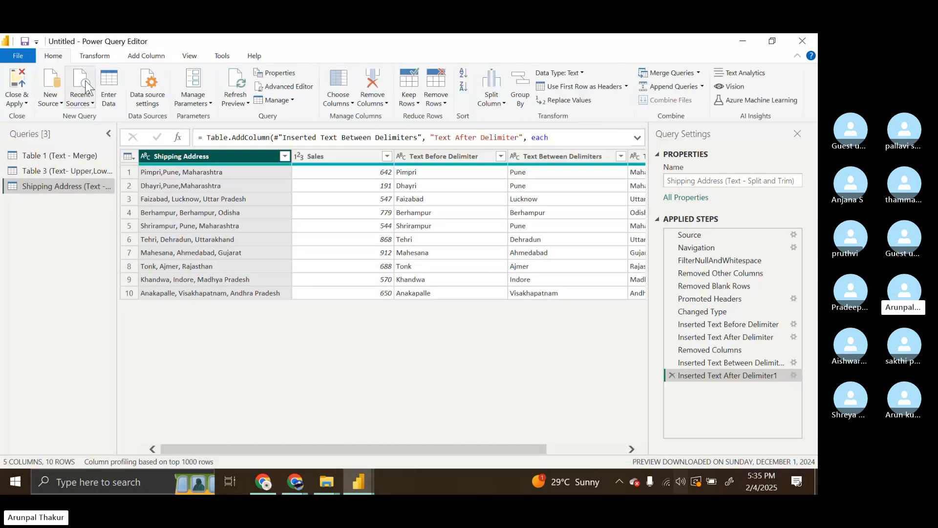
click(79, 79)
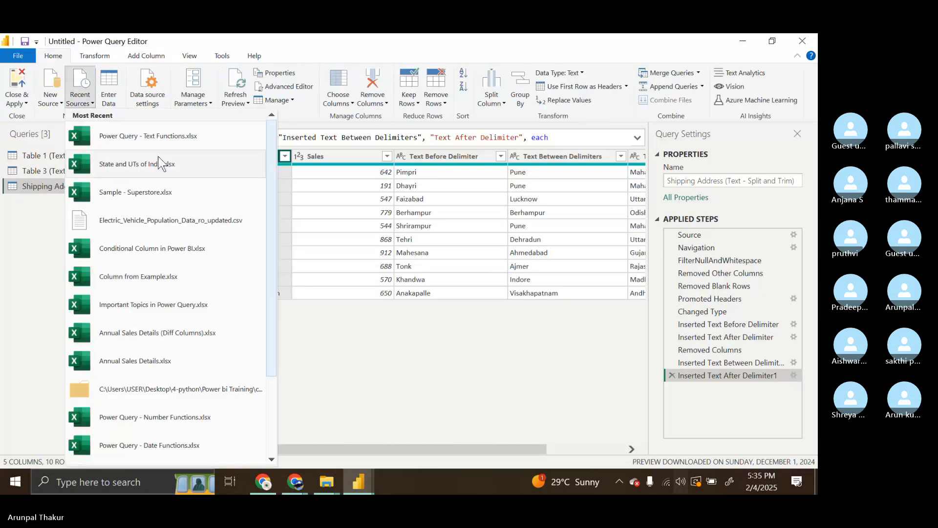
click(347, 350)
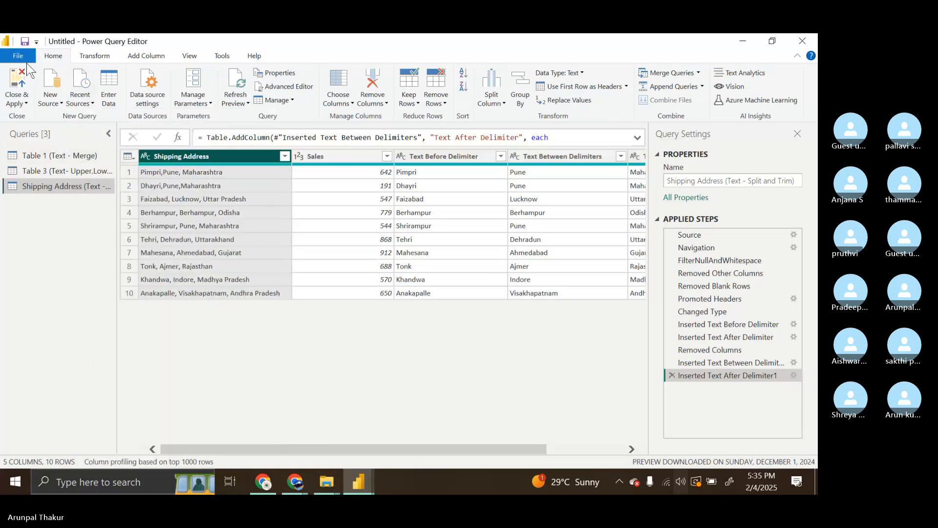
Step: Close the query editor, apply the pending query changes, and return to the Power BI Desktop report
click(15, 87)
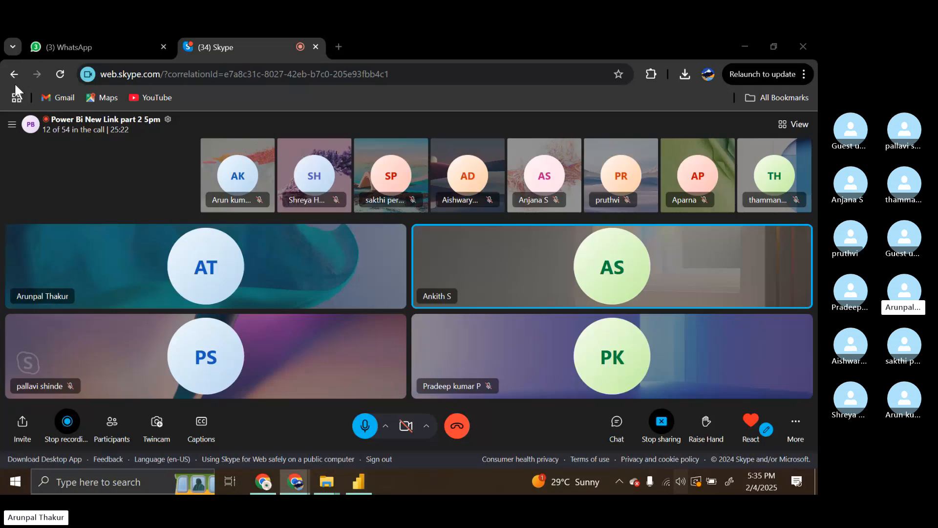
click(360, 484)
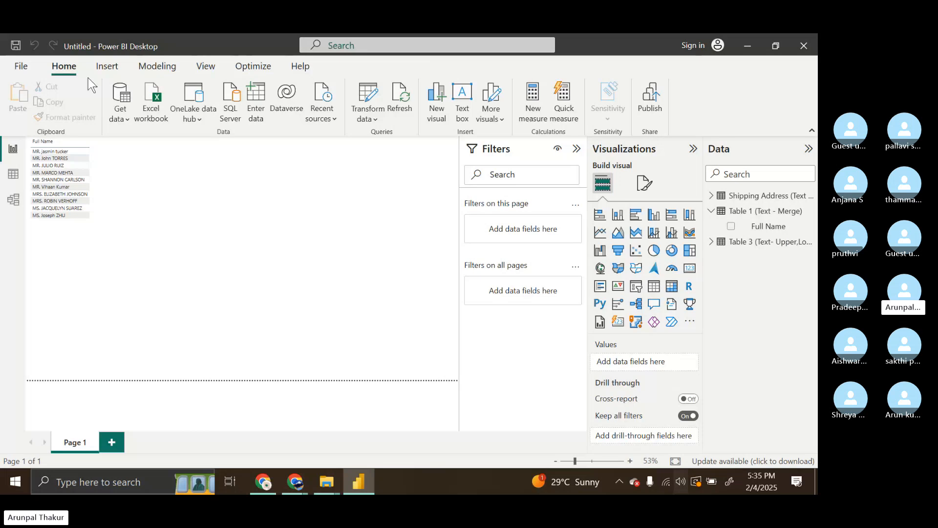
Step: Import the Text - Prefix,Suffix sheet from the Power Query - Text Functions Excel workbook and open it for transformation
click(123, 91)
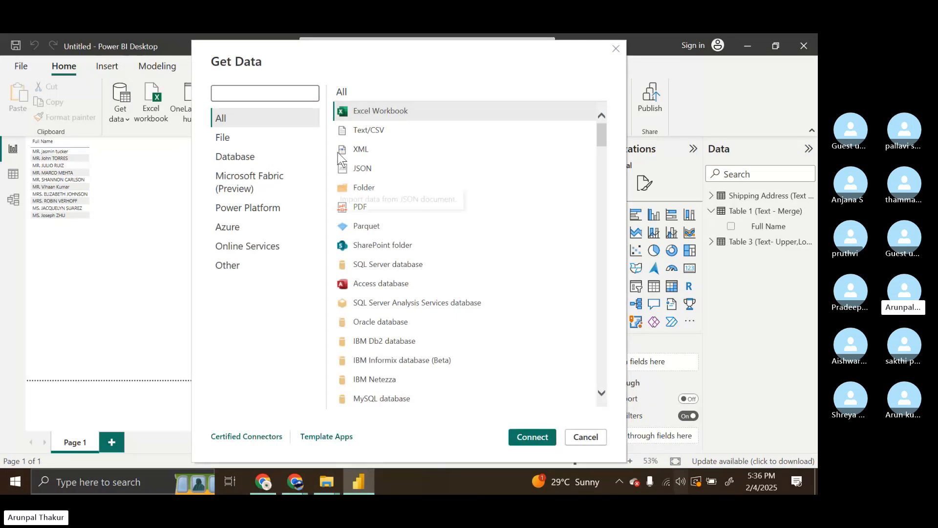
click(535, 434)
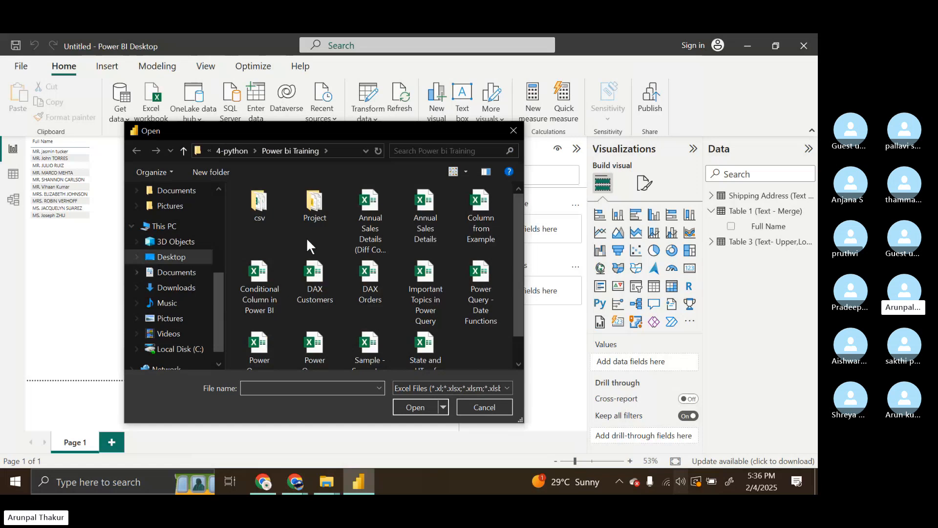
scroll(363, 280, down, 1)
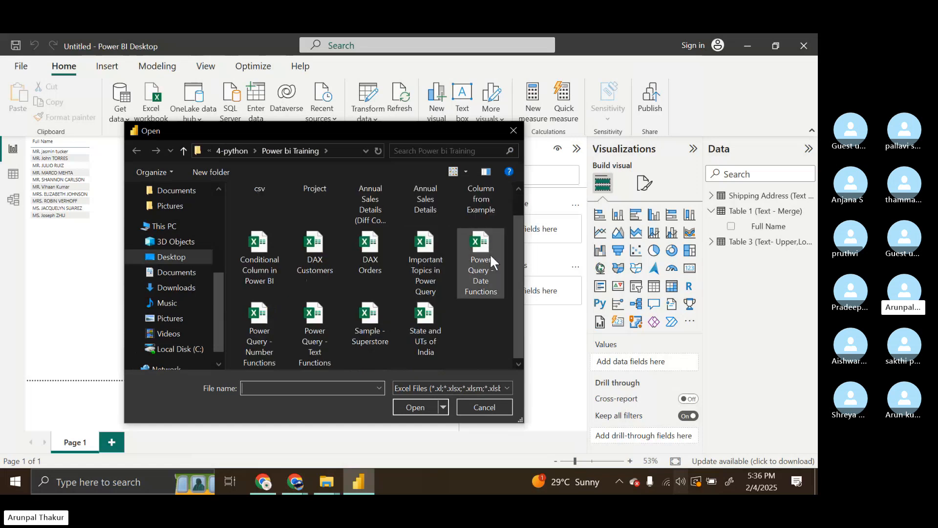
click(320, 320)
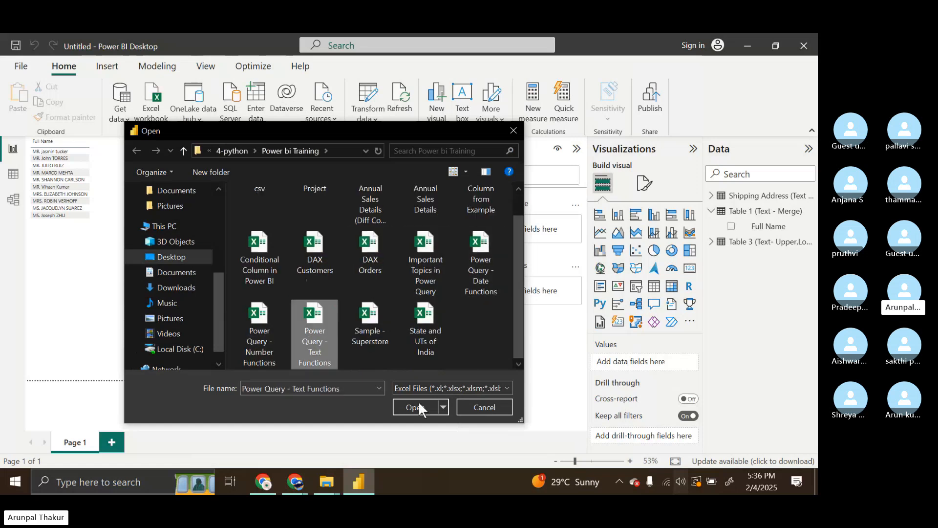
click(416, 407)
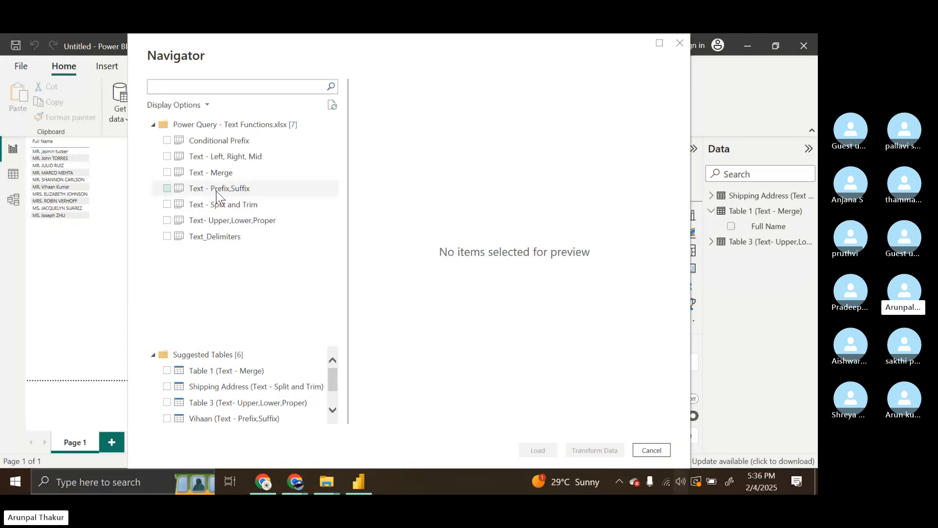
click(167, 189)
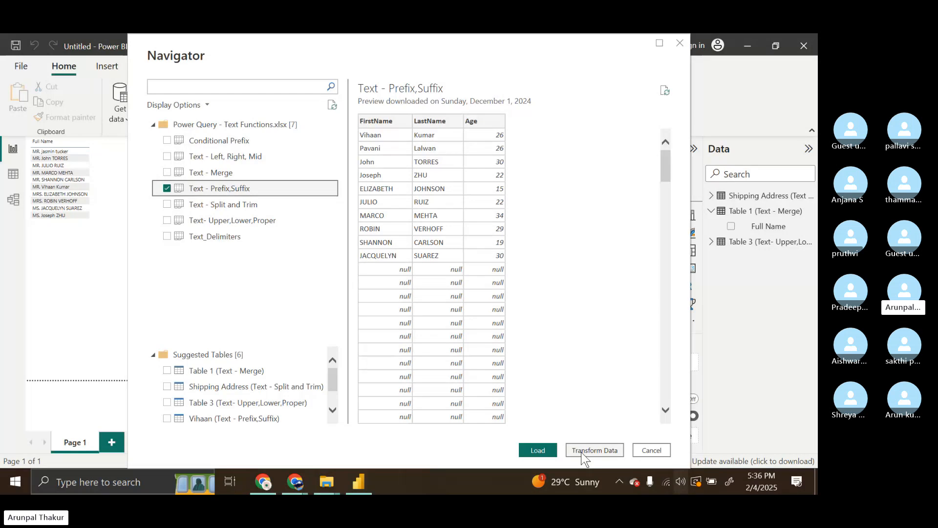
click(594, 450)
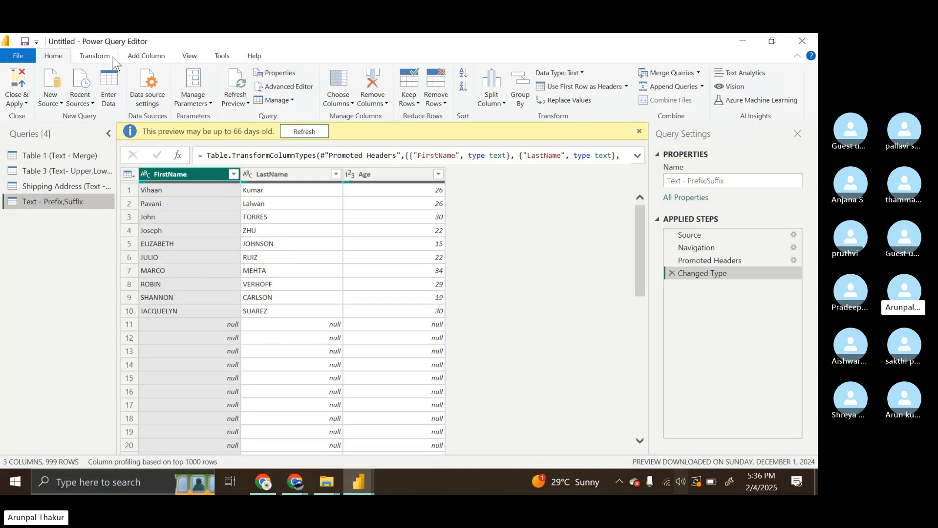
Step: Delete all applied steps after Inserted Text Before Delimiter from the Shipping Address query
click(31, 188)
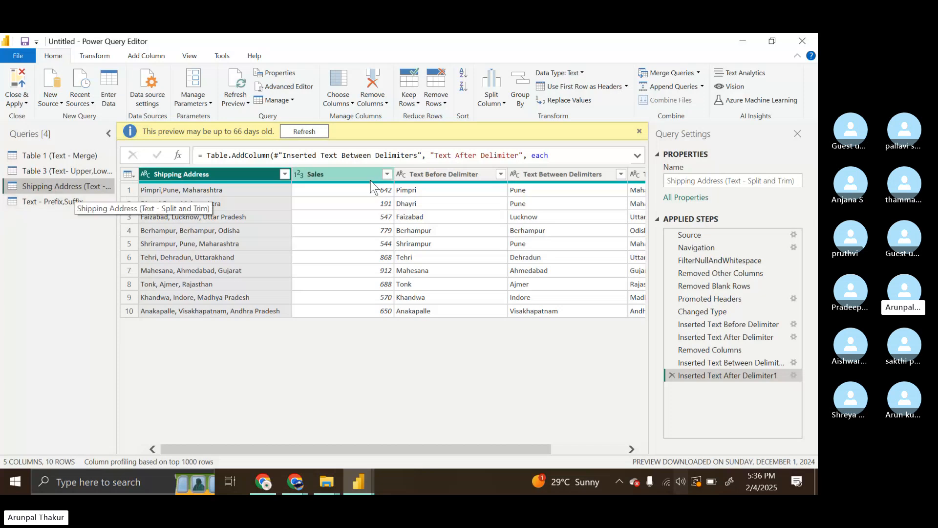
click(673, 376)
click(672, 362)
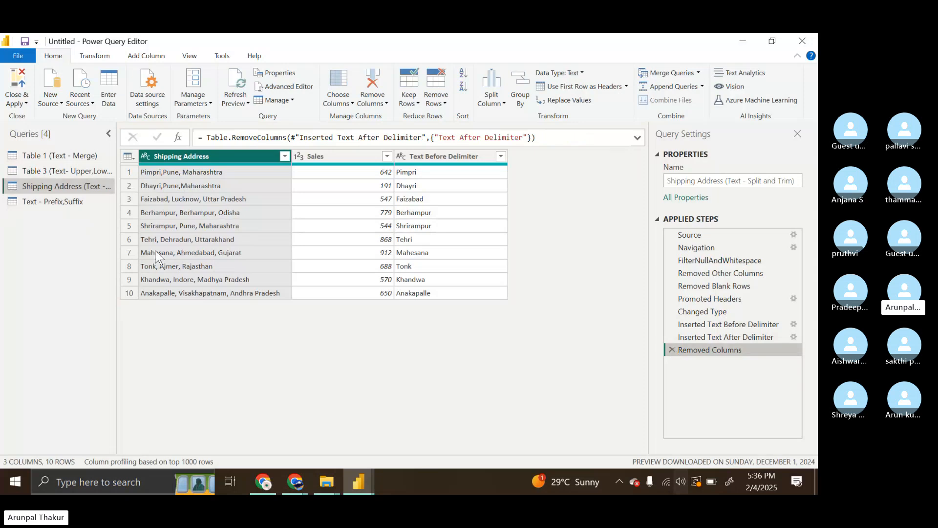
click(673, 350)
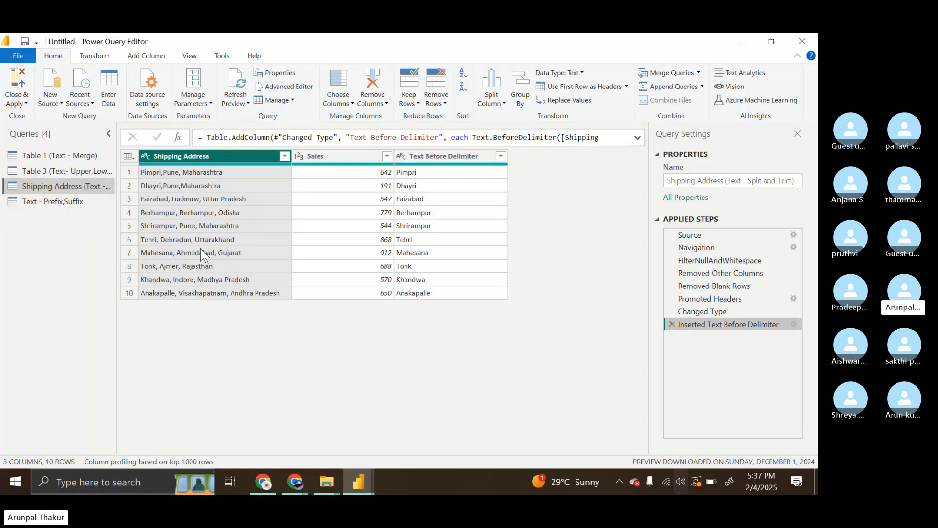
Step: Split the Shipping Address column by the comma delimiter at each occurrence of the delimiter
click(94, 55)
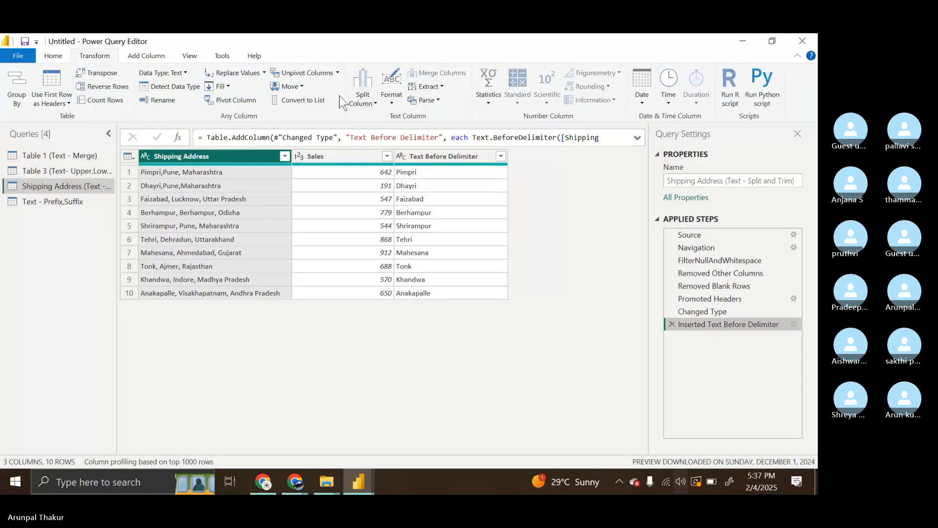
click(362, 97)
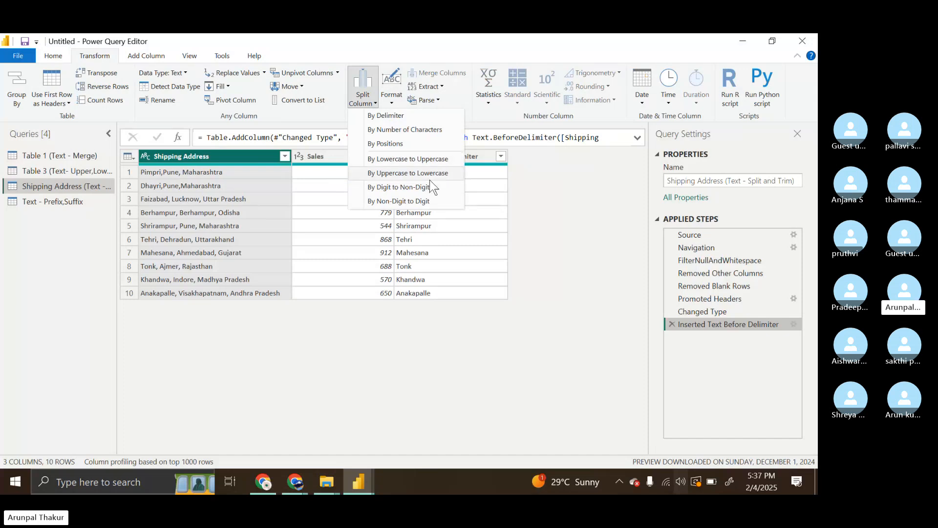
click(416, 128)
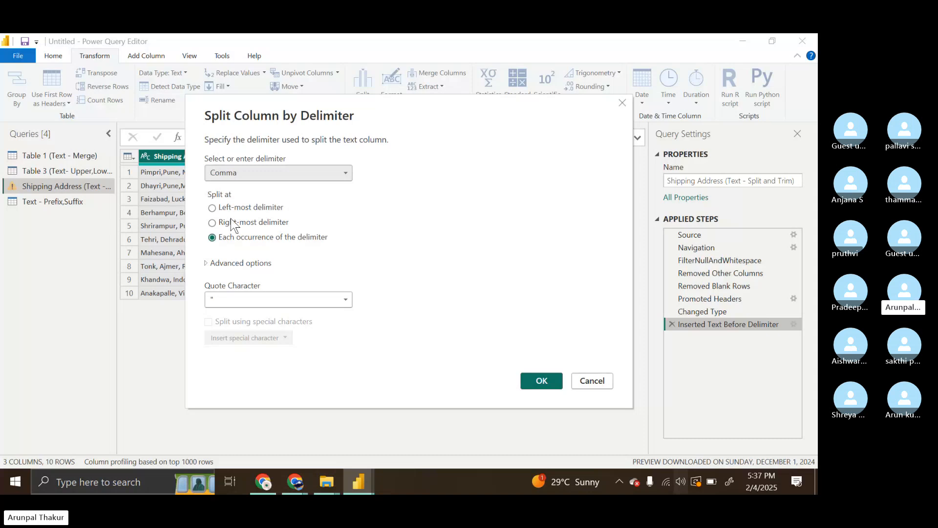
click(339, 300)
click(339, 300)
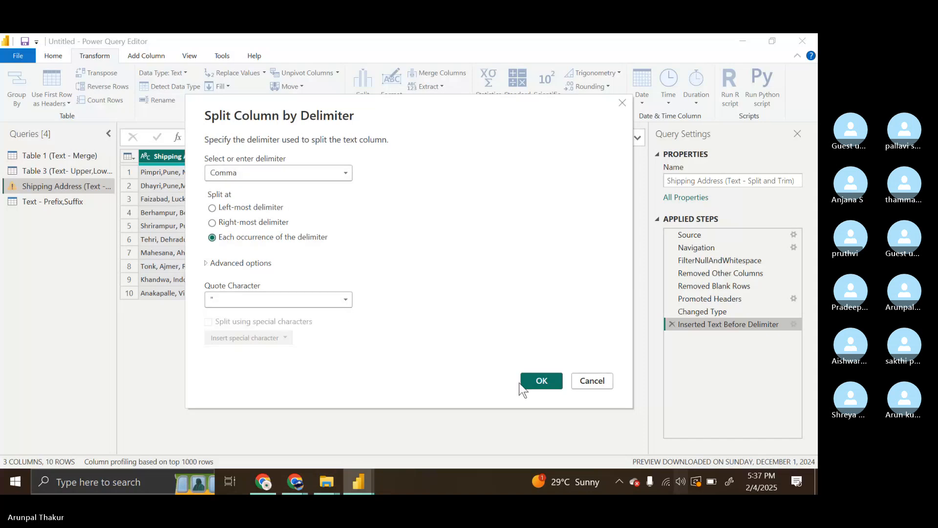
click(539, 382)
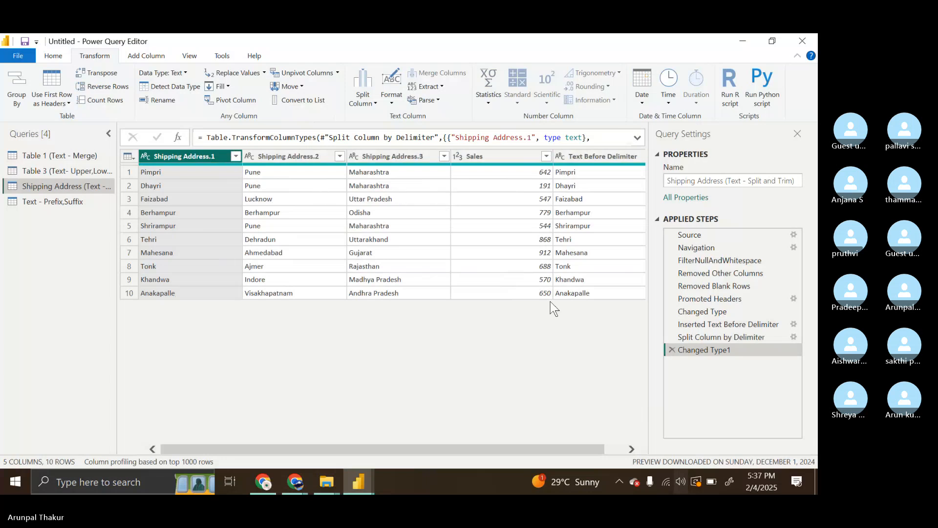
Step: Rename the Shipping Address.1 column as place
double_click(187, 159)
key(BackSpace)
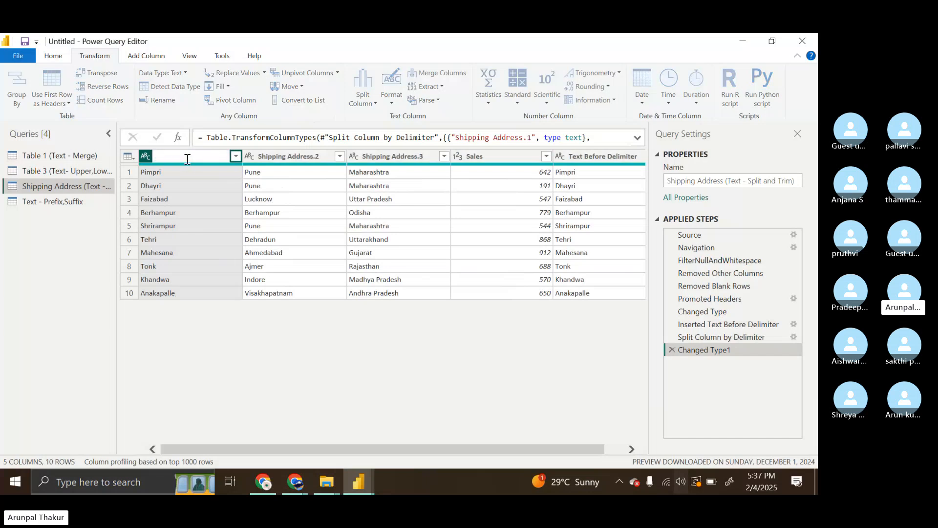
text(placr)
key(BackSpace)
text(e)
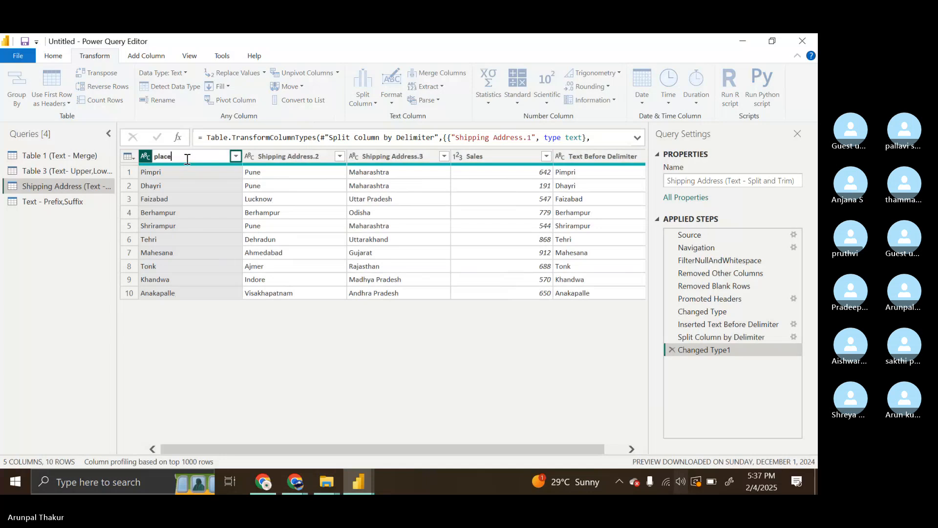
key(Return)
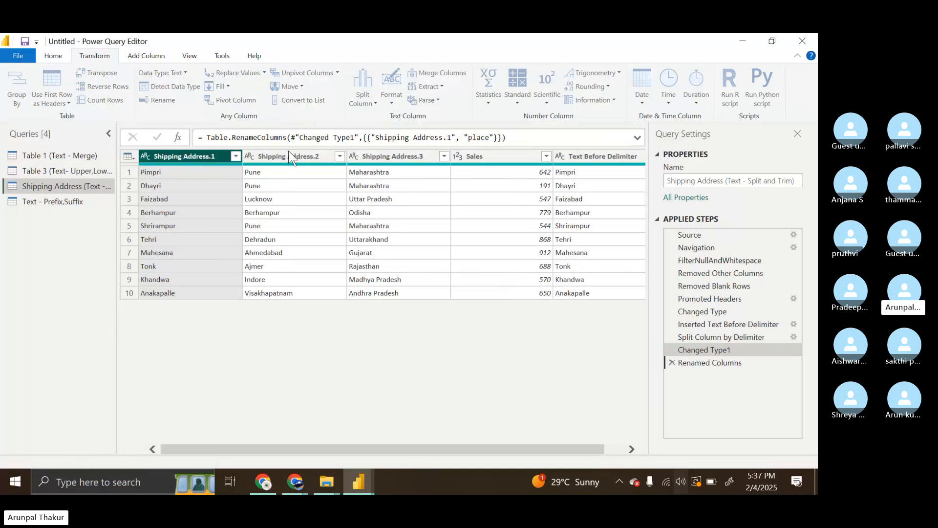
Step: Rename the Shipping Address.2 column as city
click(288, 155)
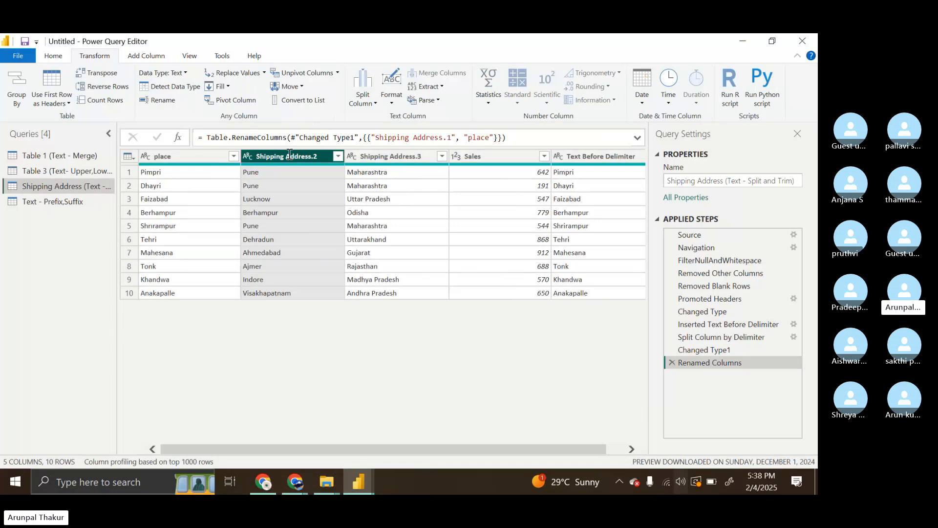
double_click(290, 154)
text(city)
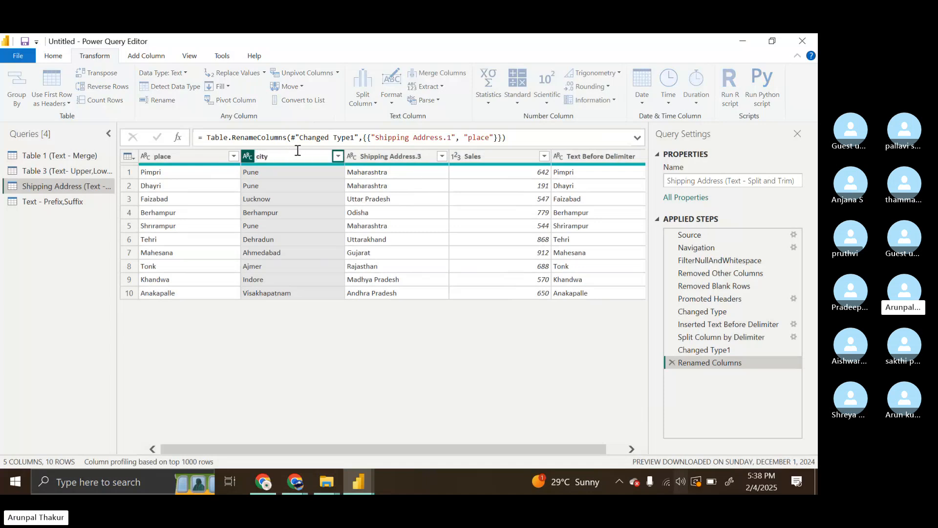
key(Return)
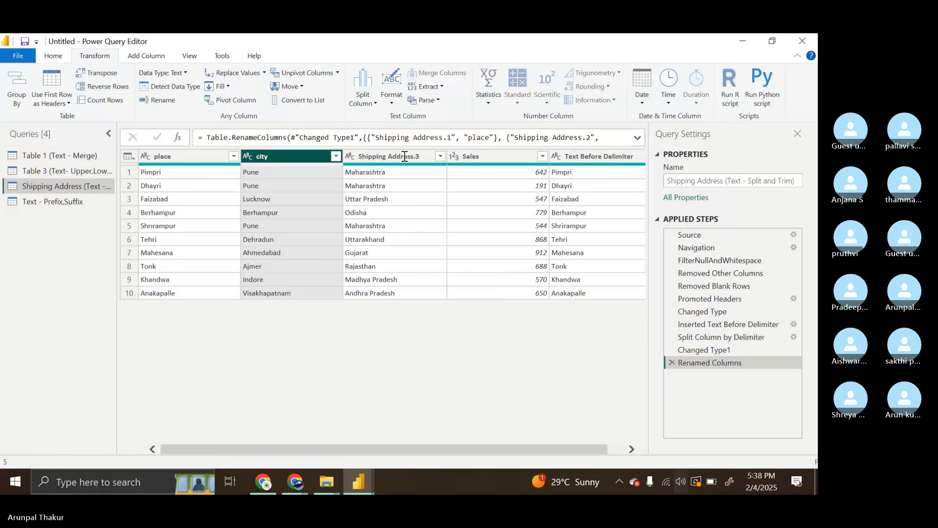
Step: Rename the Shipping Address.3 column as state
double_click(399, 155)
text(c)
key(Return)
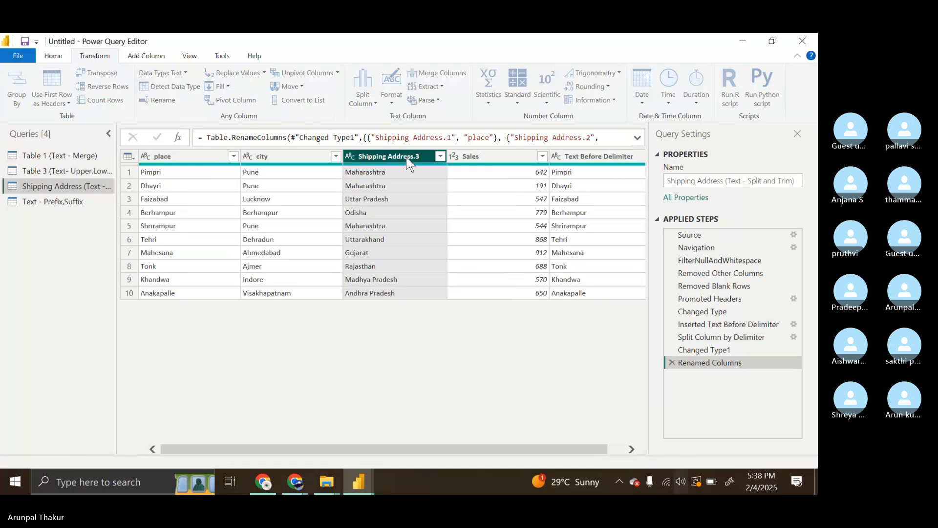
double_click(406, 157)
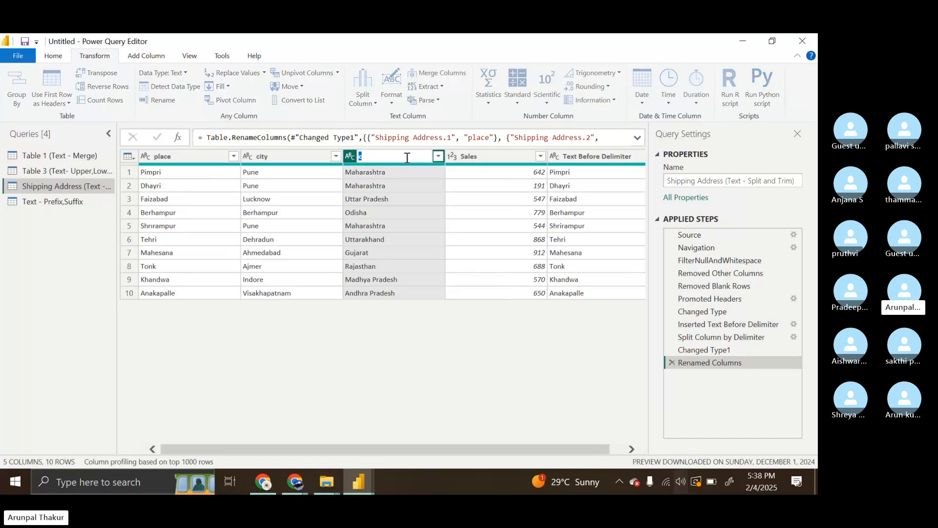
text(si)
key(BackSpace)
key(BackSpace)
text(stat)
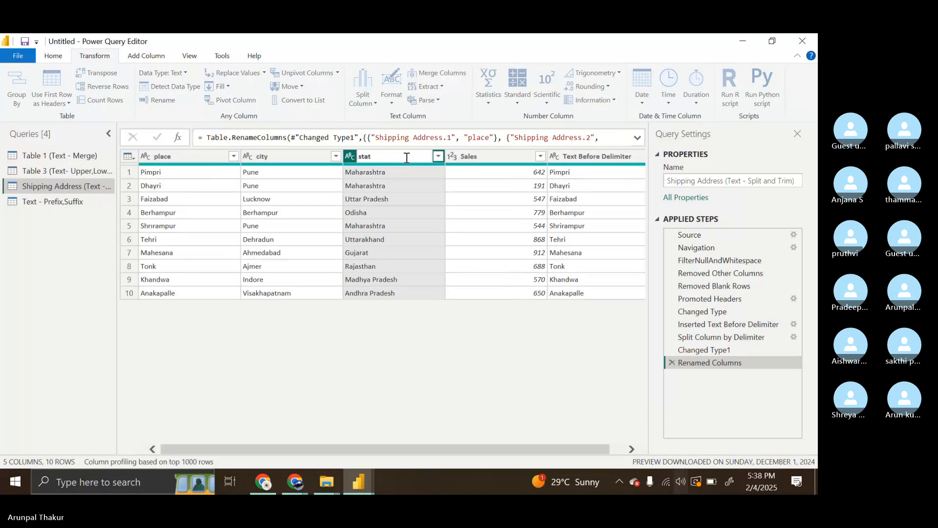
key(Return)
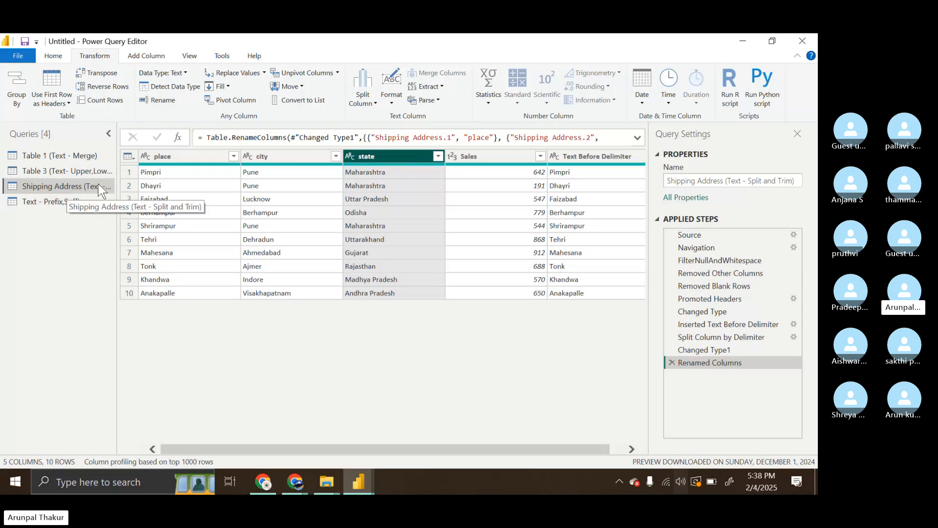
drag(117, 181, 214, 178)
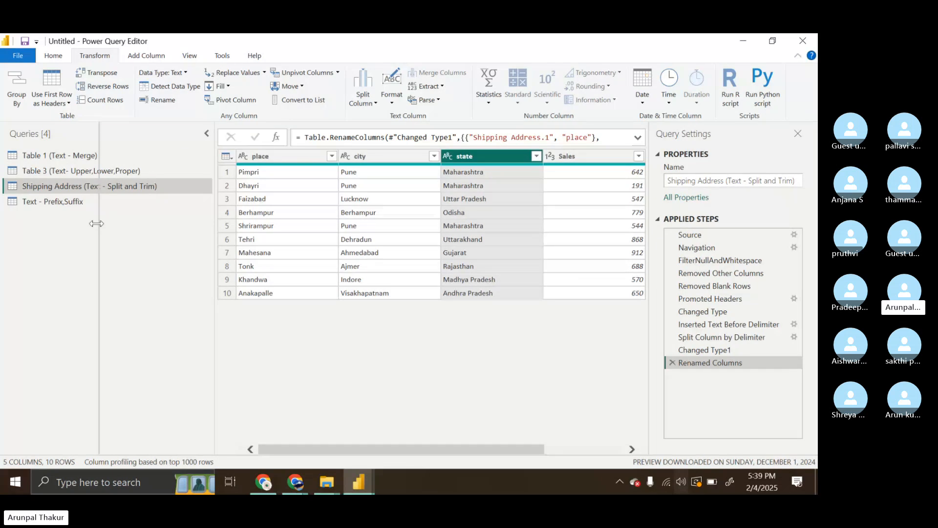
drag(214, 192, 114, 213)
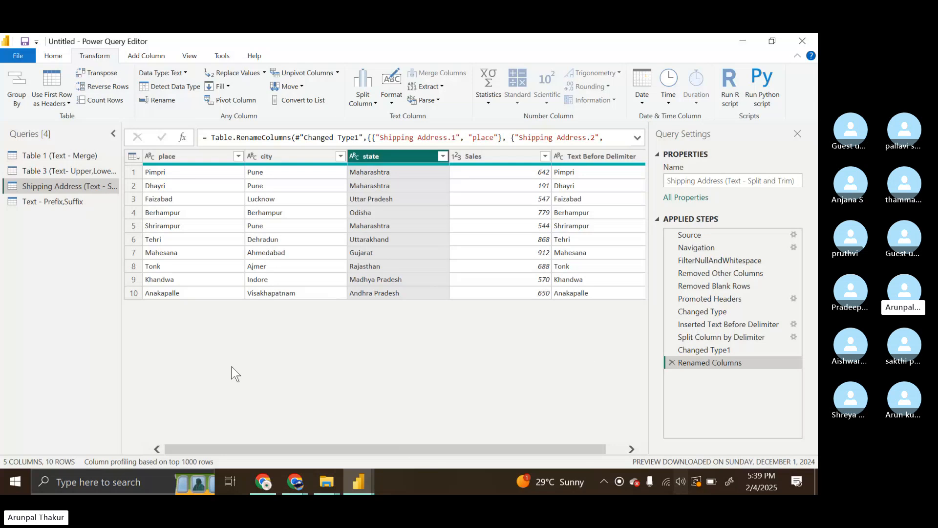
Step: Add the Text - Left, Right, Mid sheet as a query from the recently used Power Query - Text Functions workbook
click(63, 62)
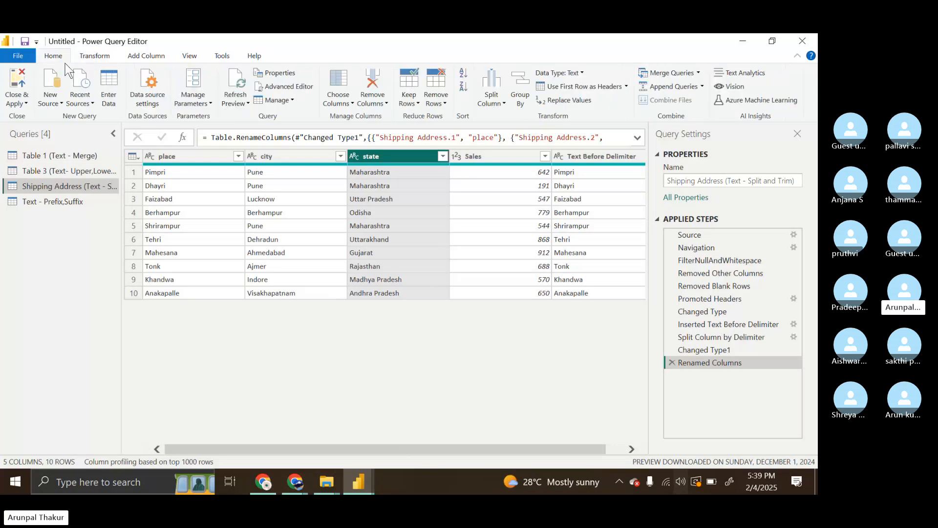
click(91, 83)
click(164, 136)
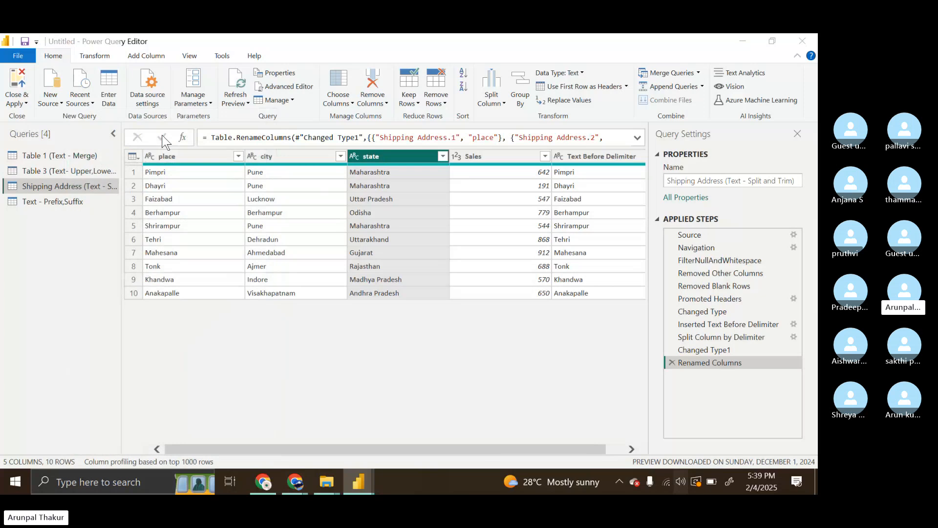
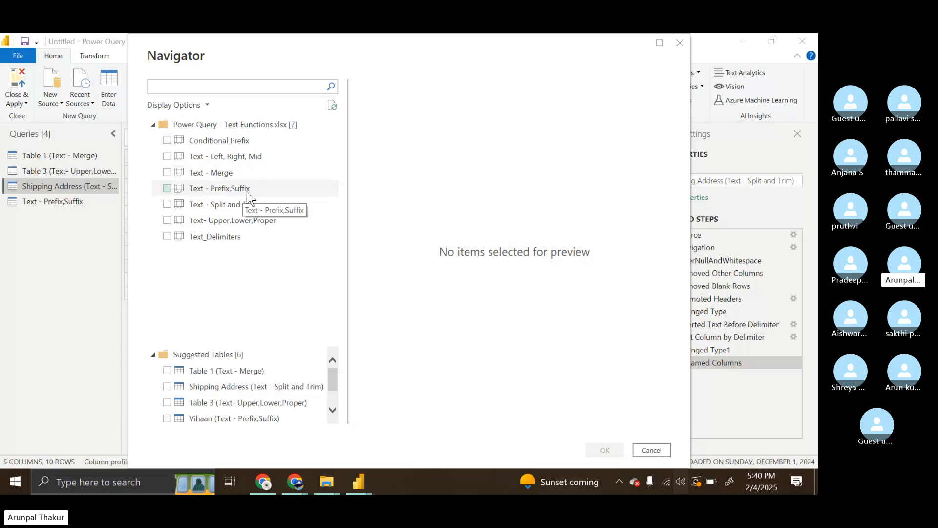
click(243, 159)
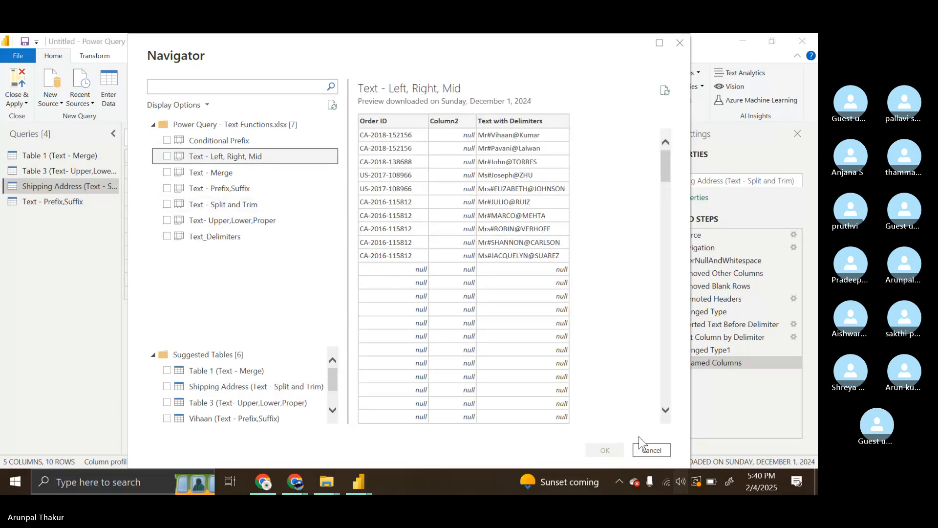
click(167, 157)
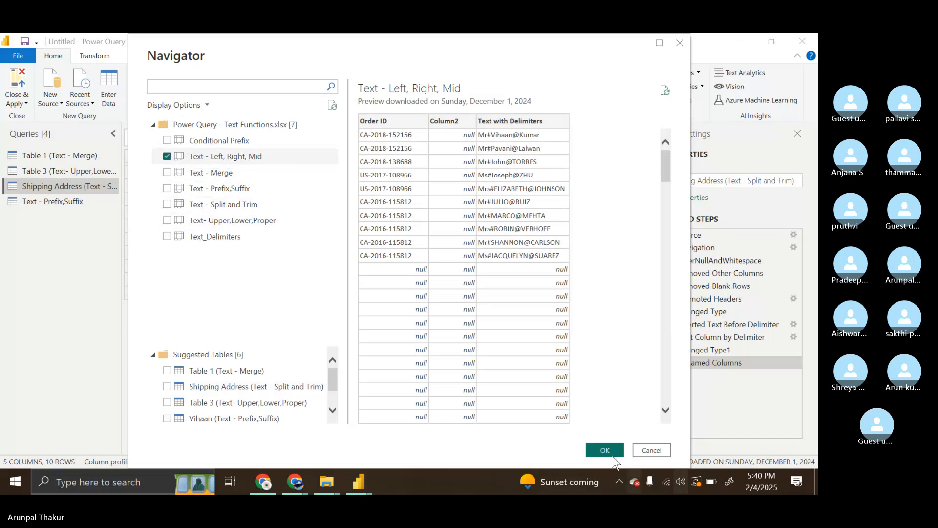
click(611, 454)
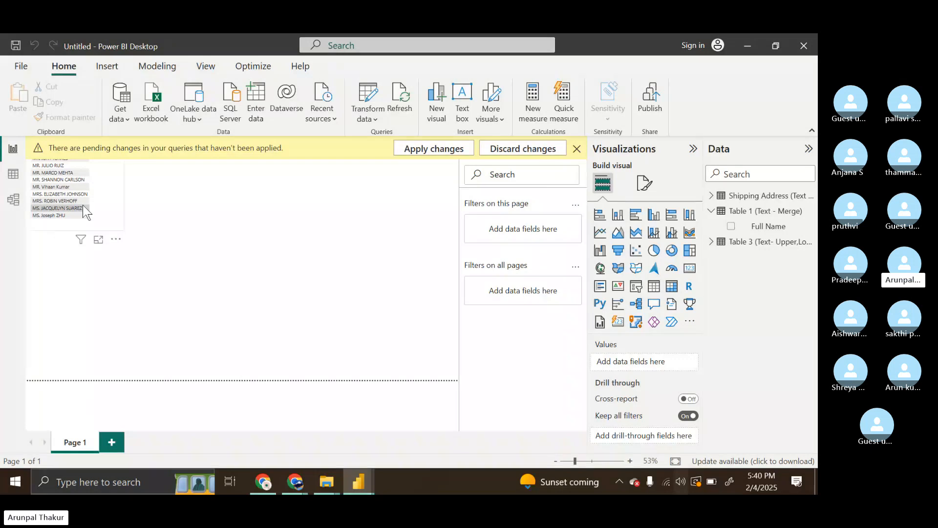
Step: Add the prefix "My Age is " to the Age column of the Text - Prefix,Suffix query in Power Query Editor
key(alt+Tab)
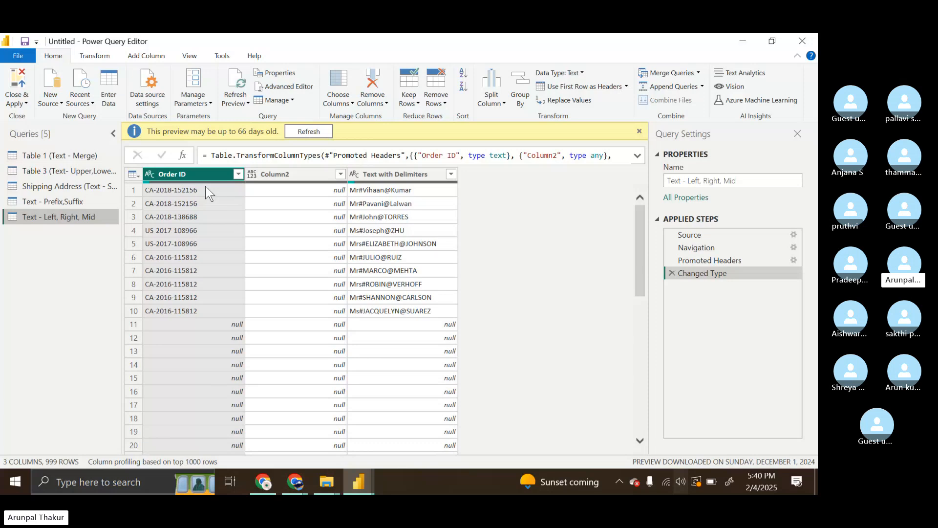
click(82, 202)
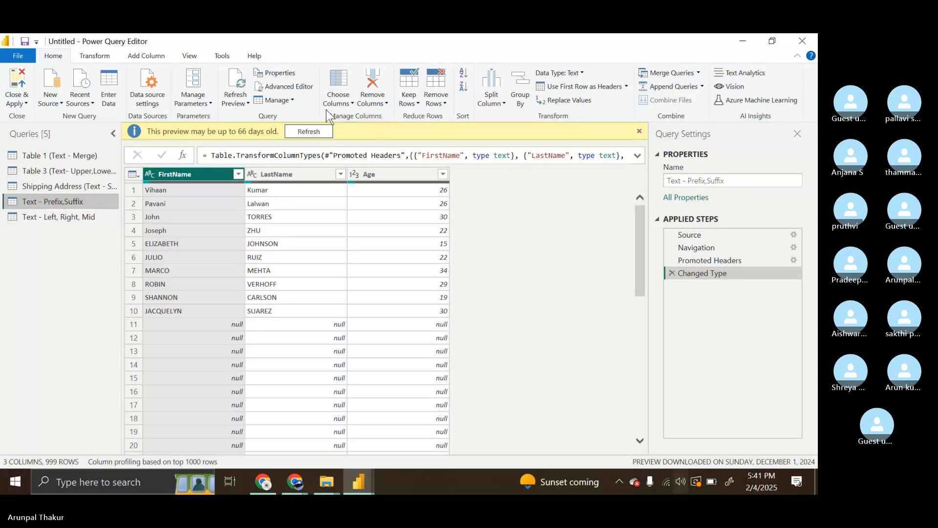
click(389, 175)
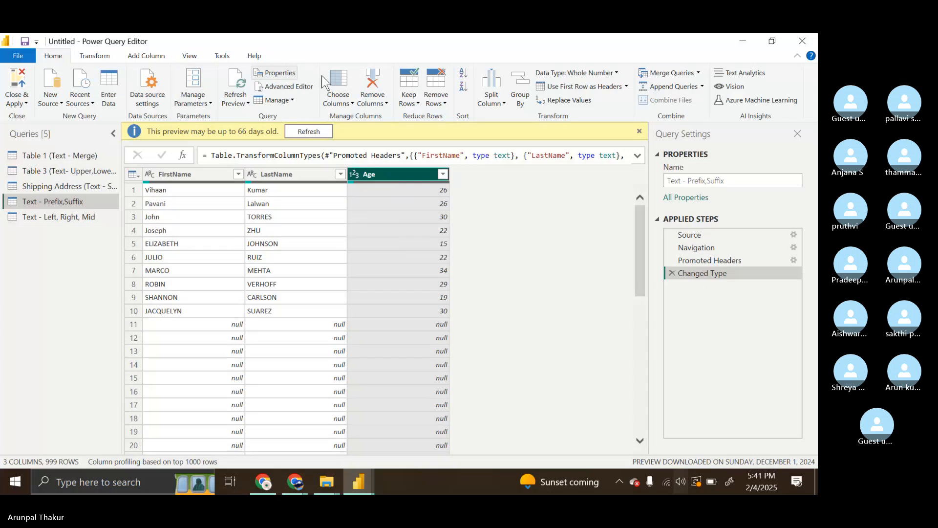
click(100, 58)
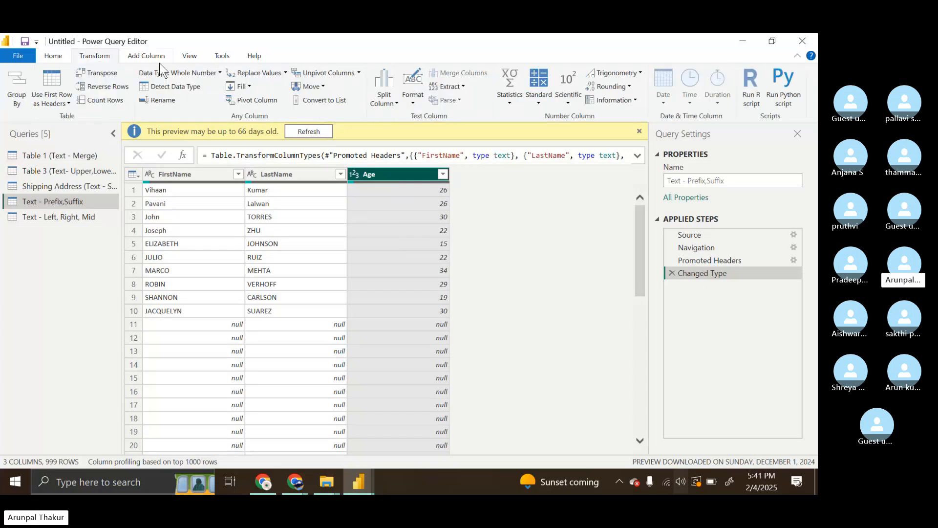
click(423, 105)
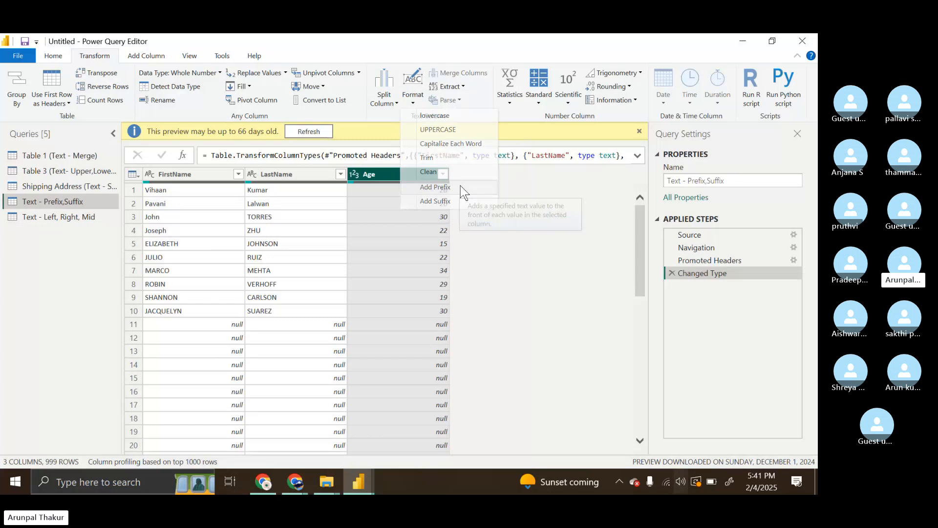
click(461, 187)
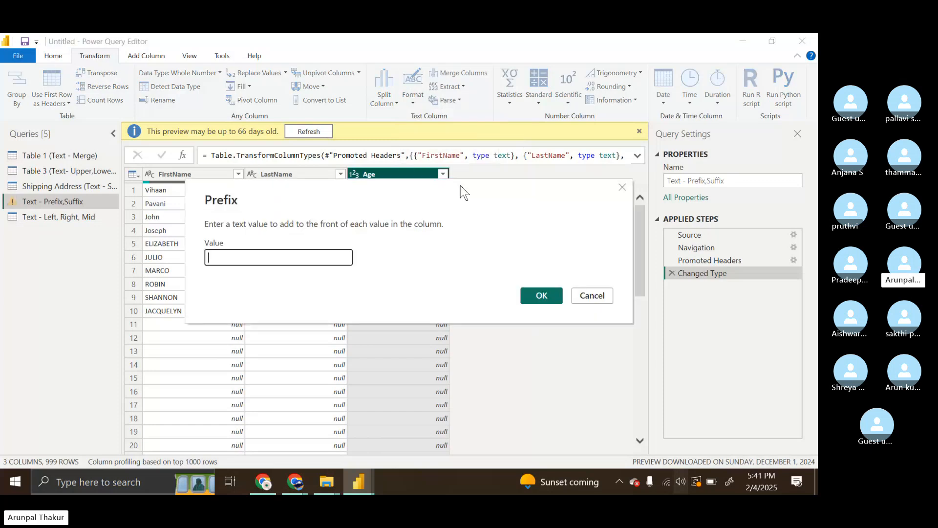
text(MY)
key(BackSpace)
key(BackSpace)
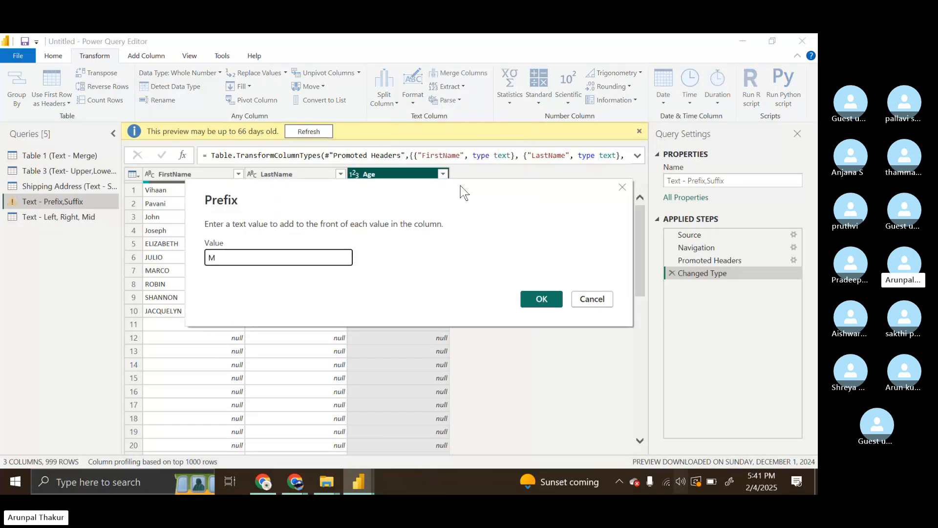
text(y AGE)
key(BackSpace)
key(BackSpace)
text(ge is)
click(542, 299)
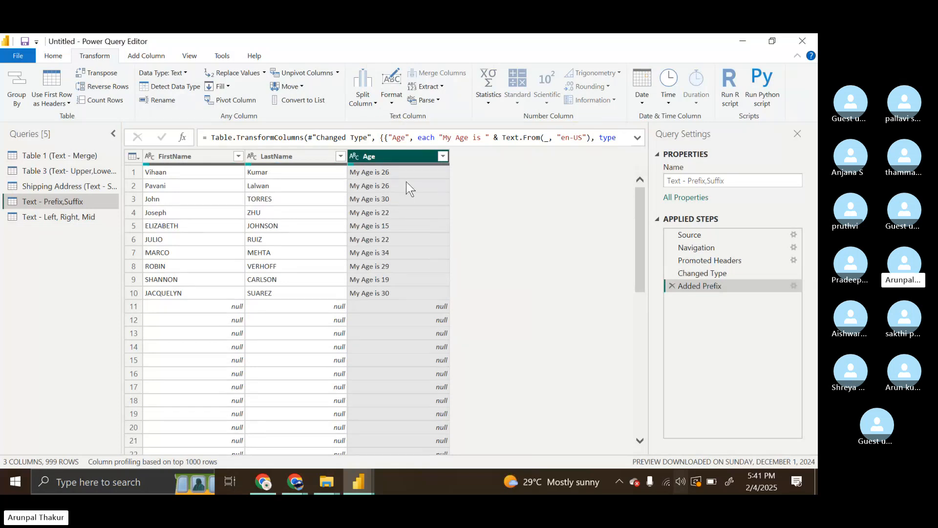
Step: Add the suffix " years" to the values in the Age column
click(389, 97)
click(439, 198)
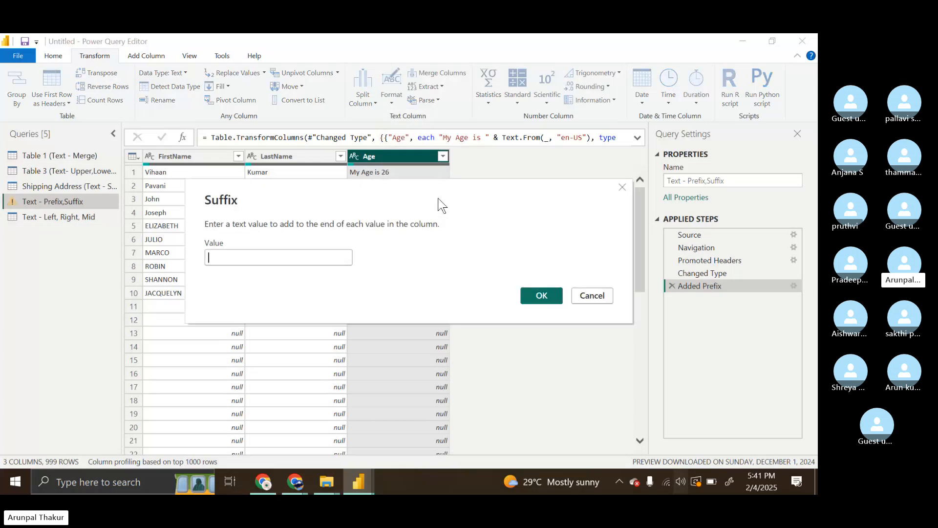
text(years)
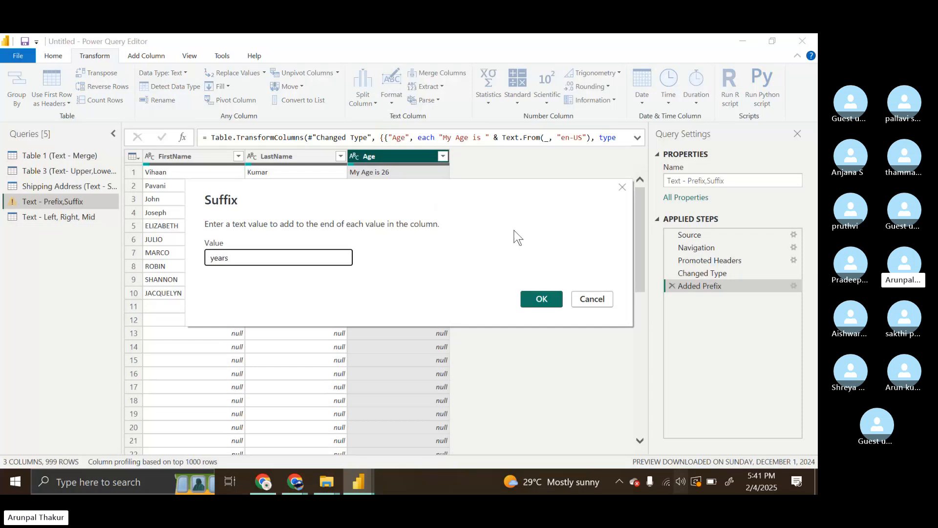
click(556, 303)
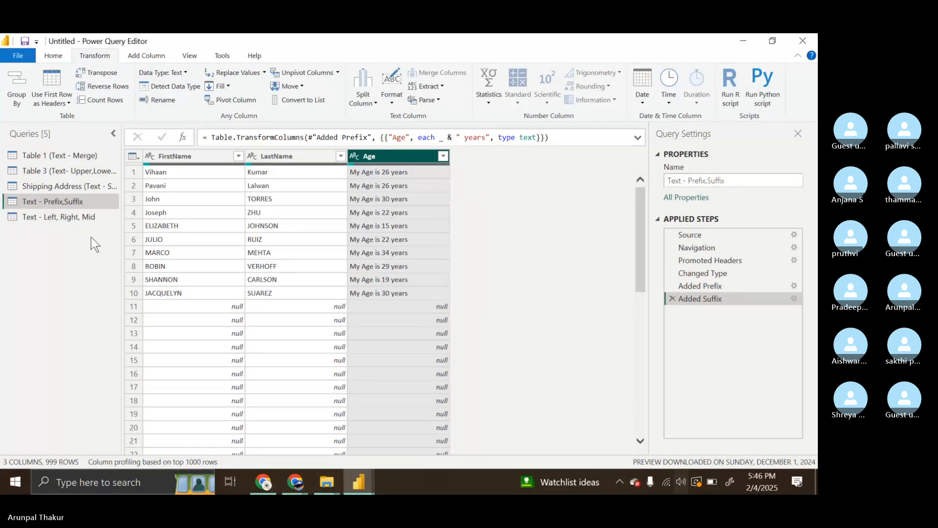
Step: Open the Text - Left, Right, Mid query
click(75, 216)
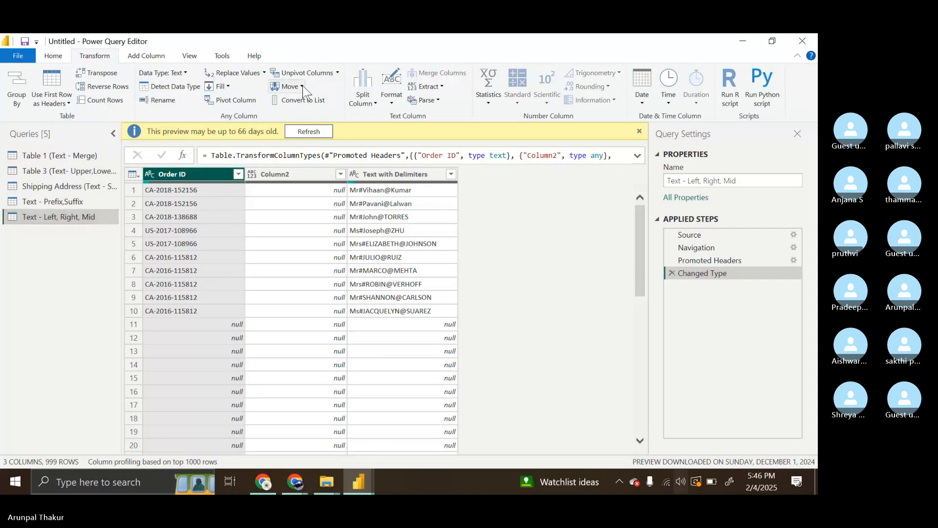
click(375, 102)
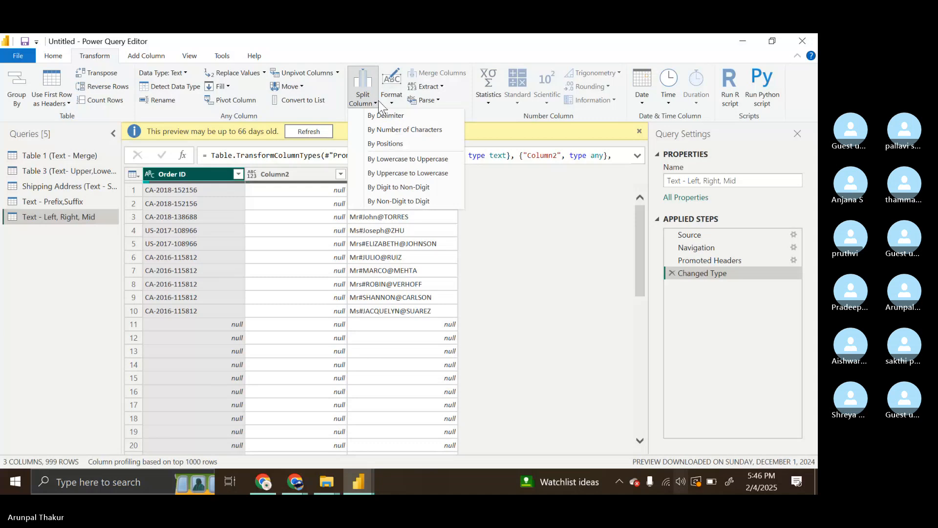
click(392, 101)
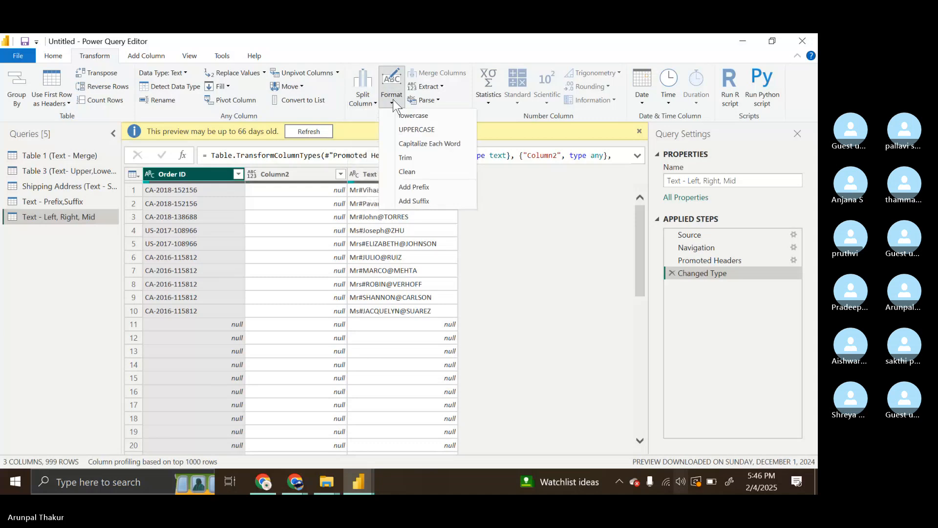
Step: Try replacing the Order ID values with their text before the "-" delimiter, and remove that applied step
click(431, 88)
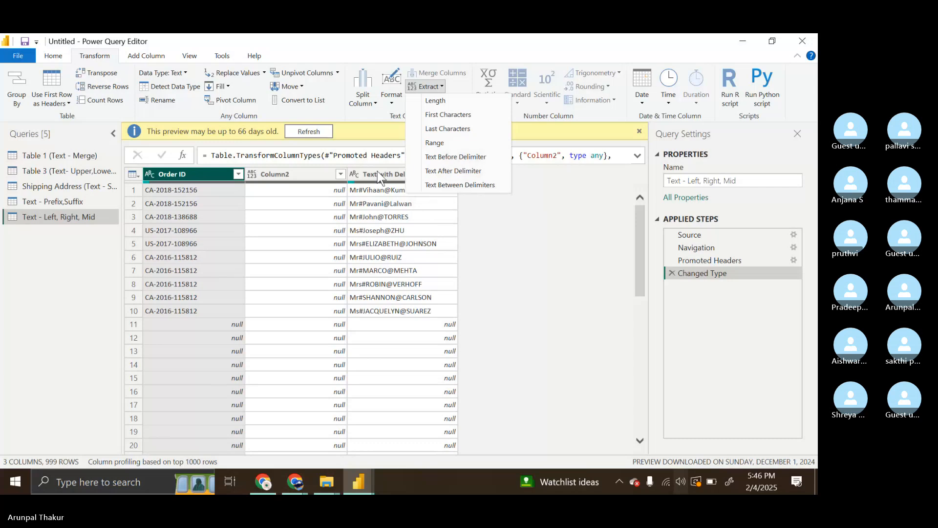
click(463, 157)
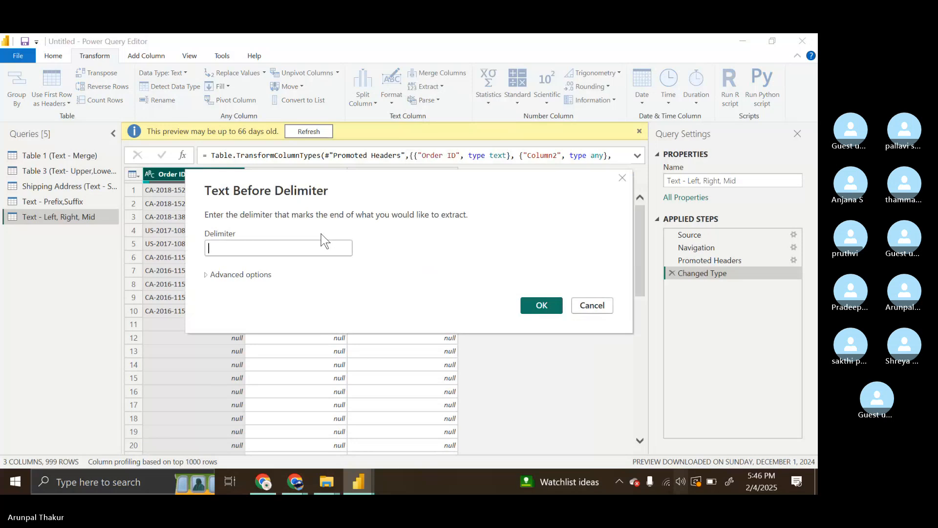
text(-)
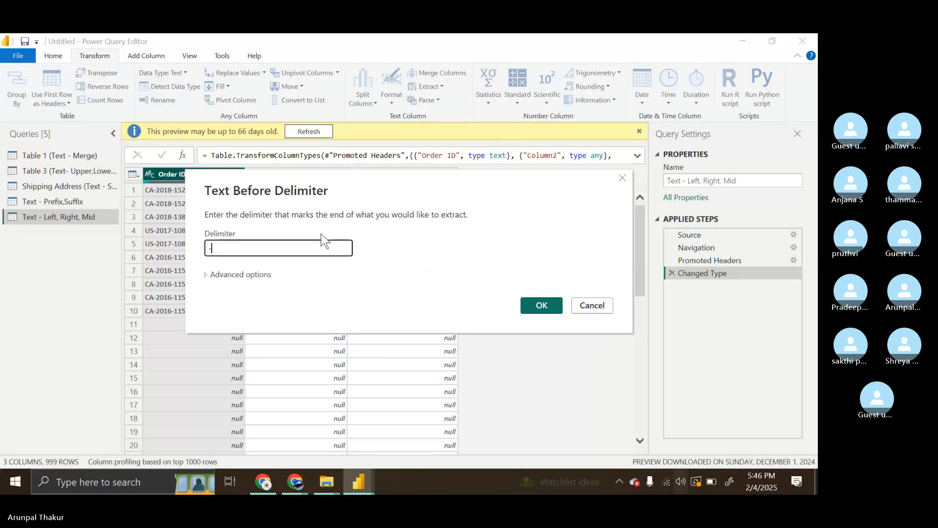
click(538, 307)
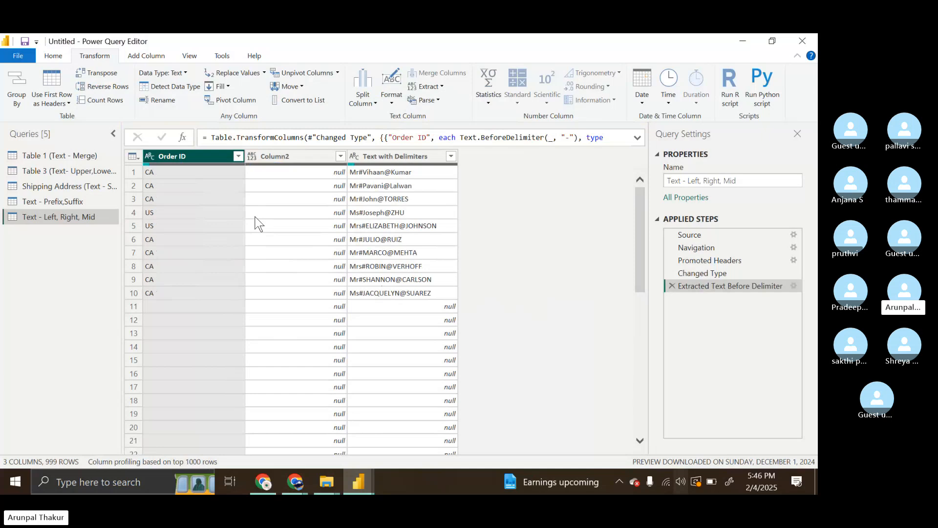
click(672, 286)
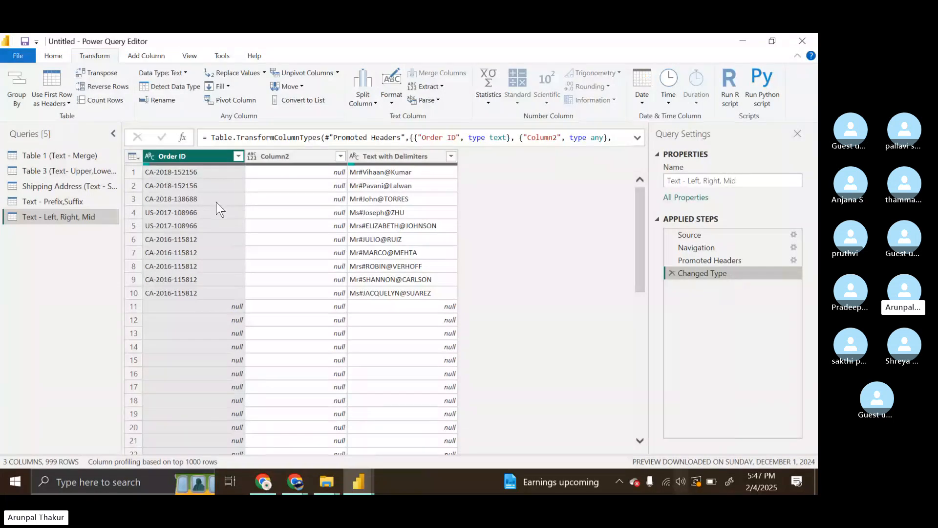
Step: Add a new column that extracts the text before the "-" delimiter from Order ID
click(145, 55)
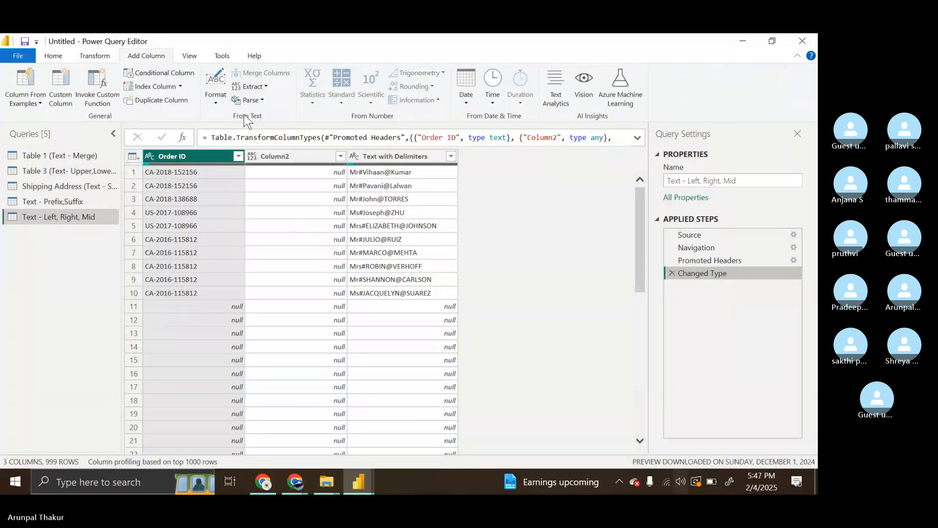
click(260, 88)
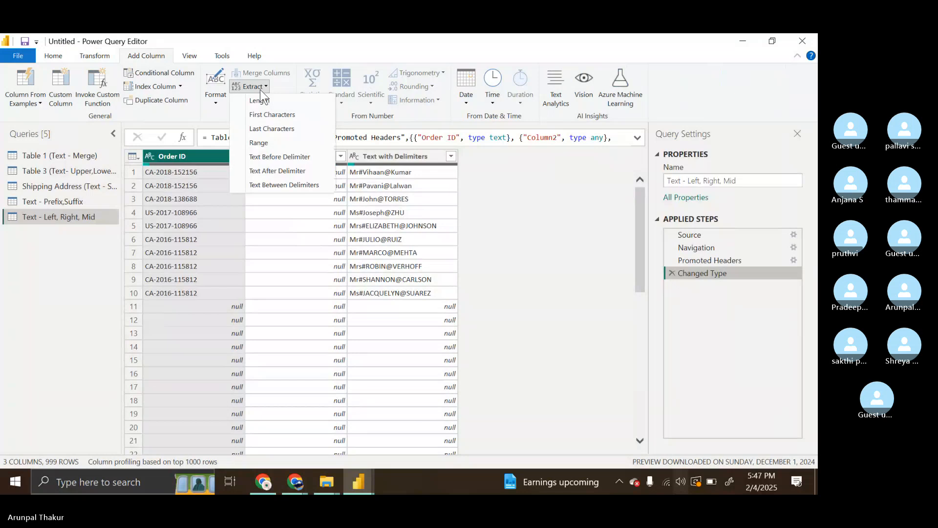
click(283, 157)
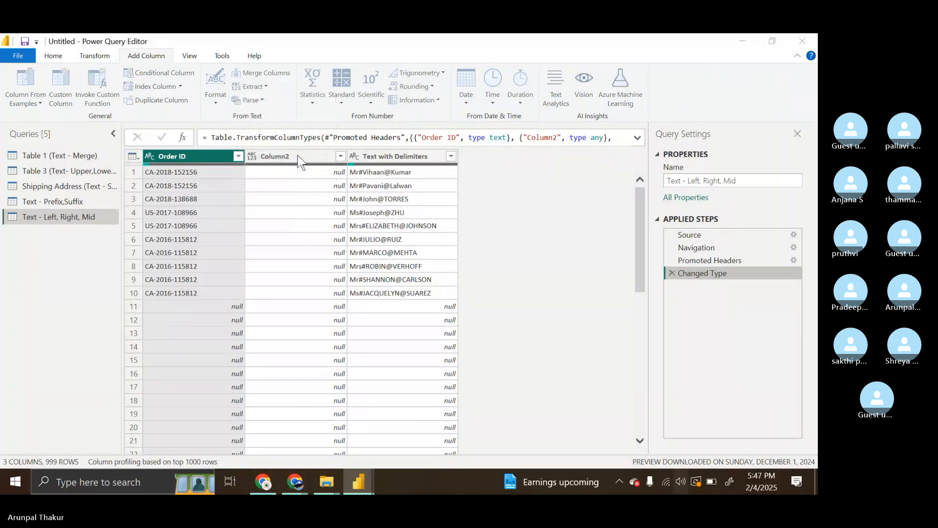
click(276, 248)
text(-)
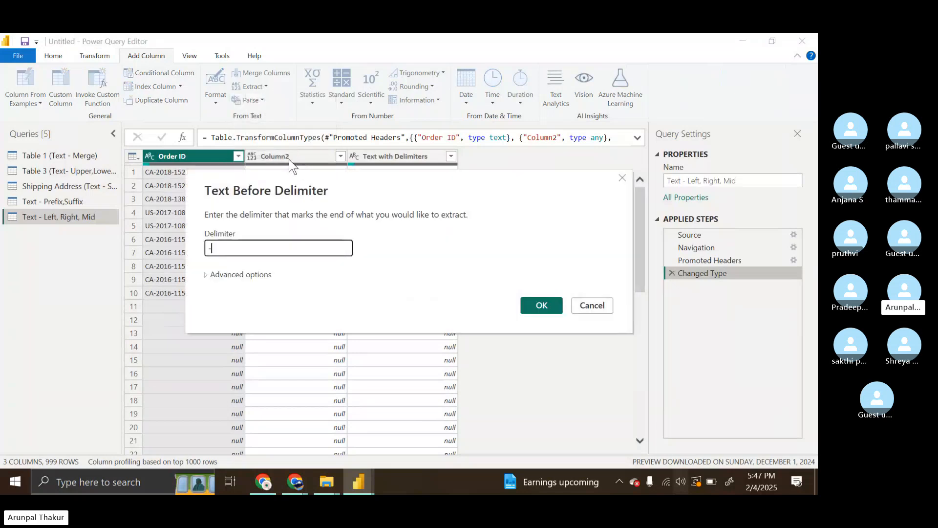
click(542, 305)
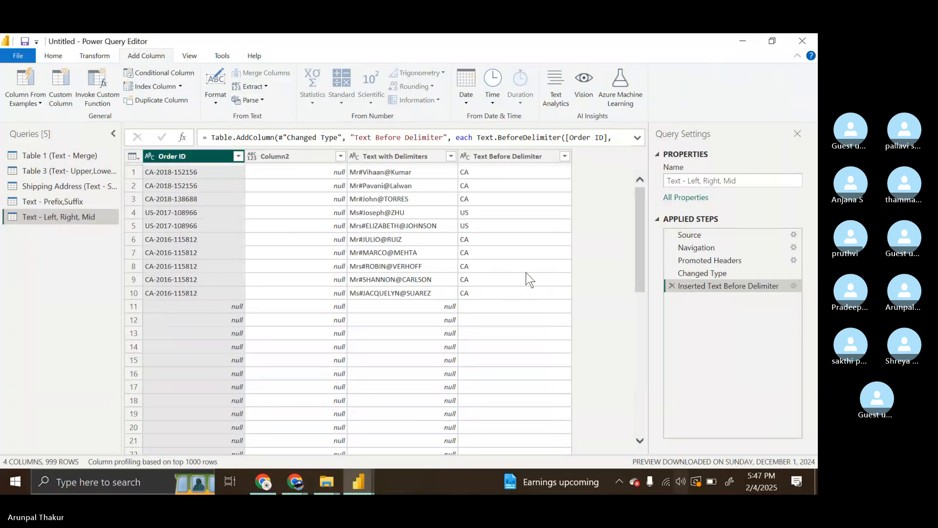
Step: Try adding a column with the Order ID text after the "-" delimiter, and remove that applied step
right_click(206, 161)
click(186, 157)
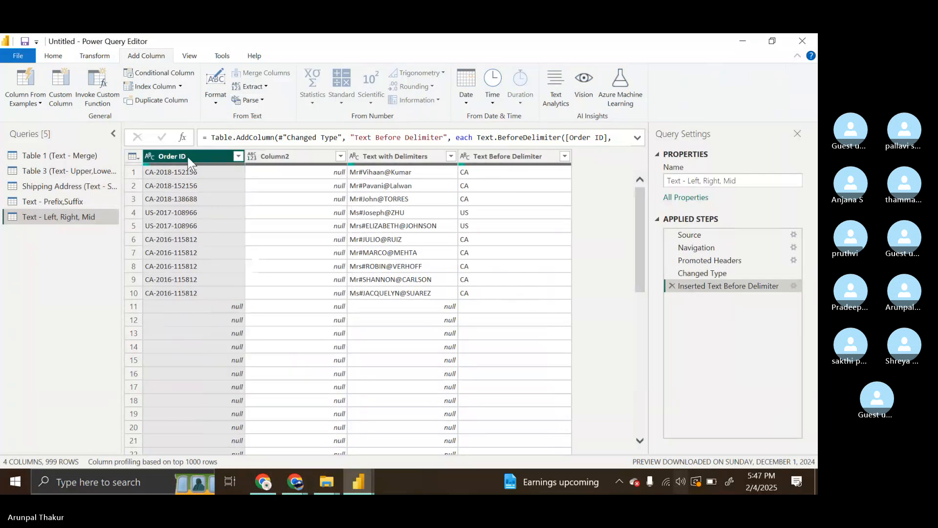
click(257, 89)
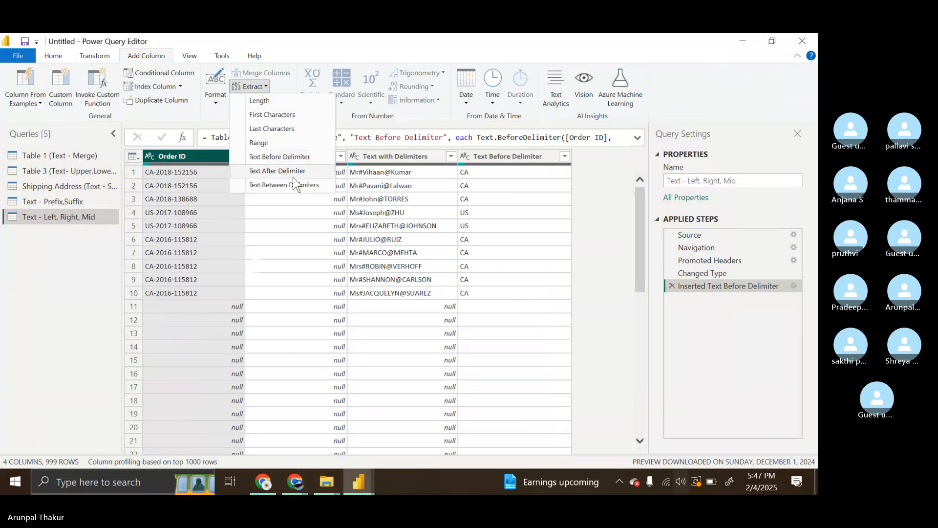
click(294, 178)
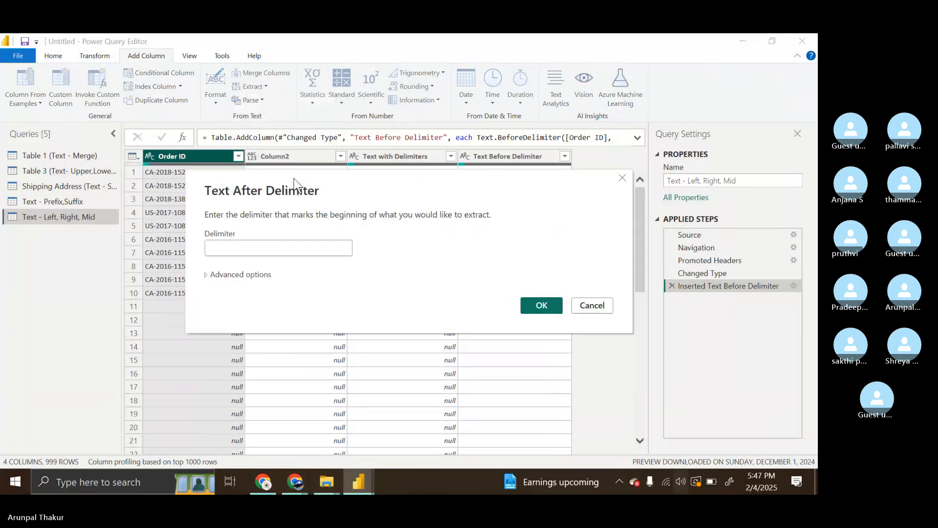
text(-)
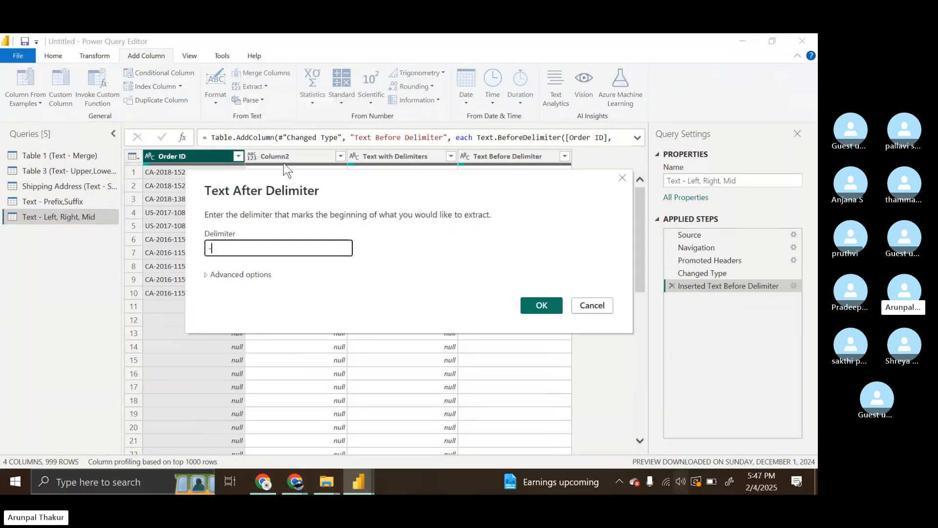
click(542, 306)
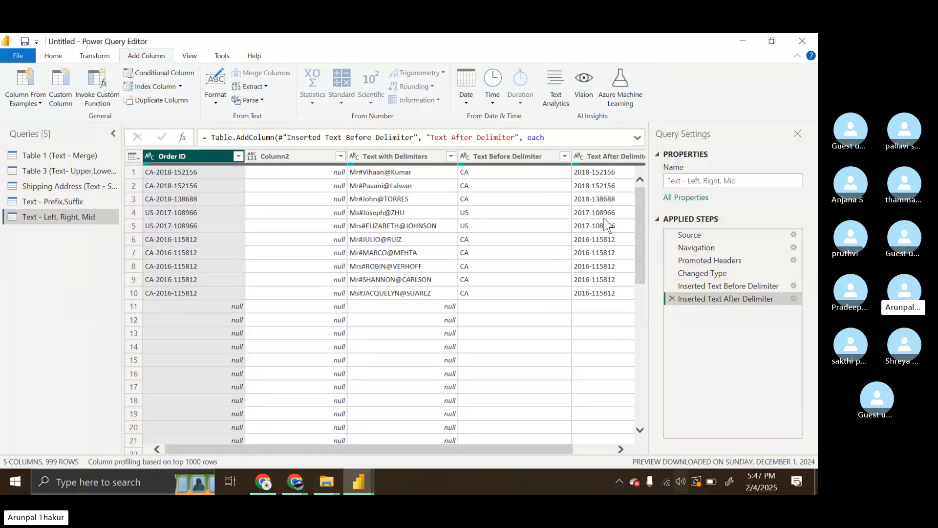
click(672, 298)
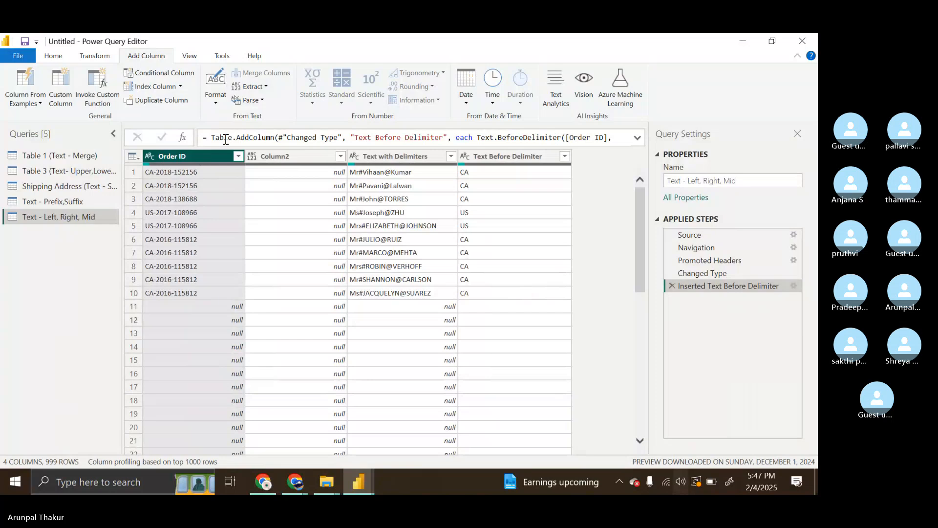
Step: Add a column extracting the Order ID text after the "-" delimiter, scanning from the start and skipping 1 delimiter
click(258, 87)
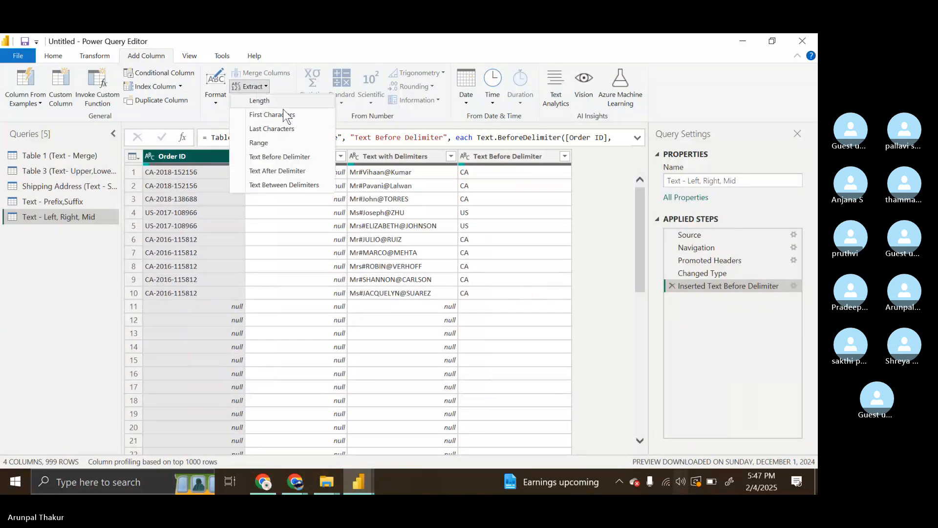
click(297, 171)
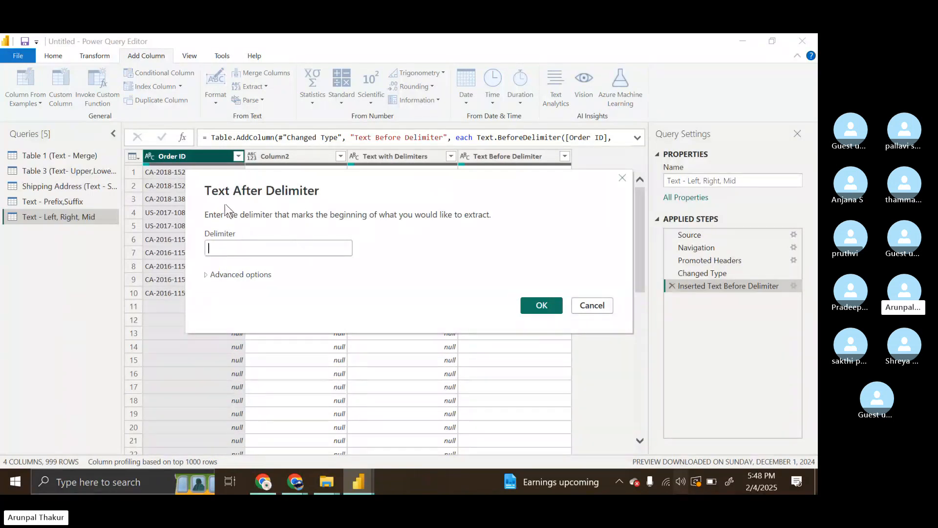
click(211, 271)
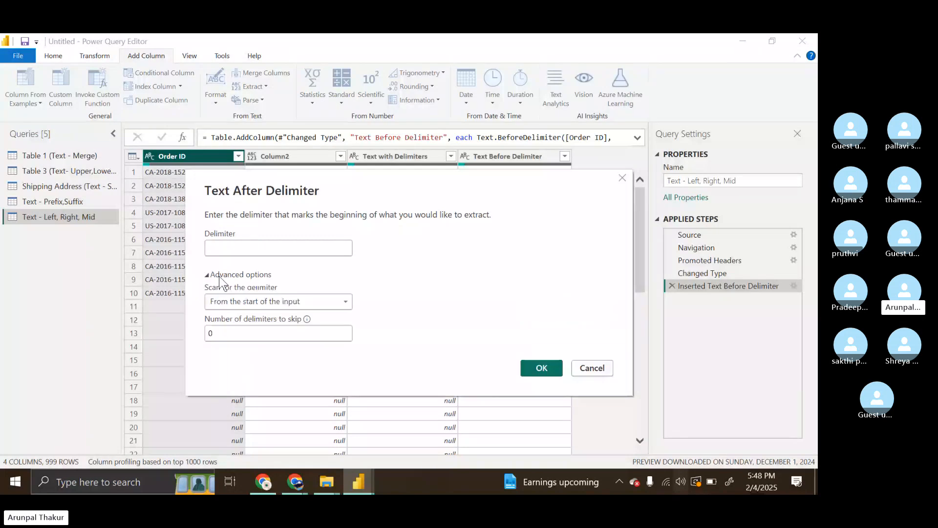
click(226, 333)
key(BackSpace)
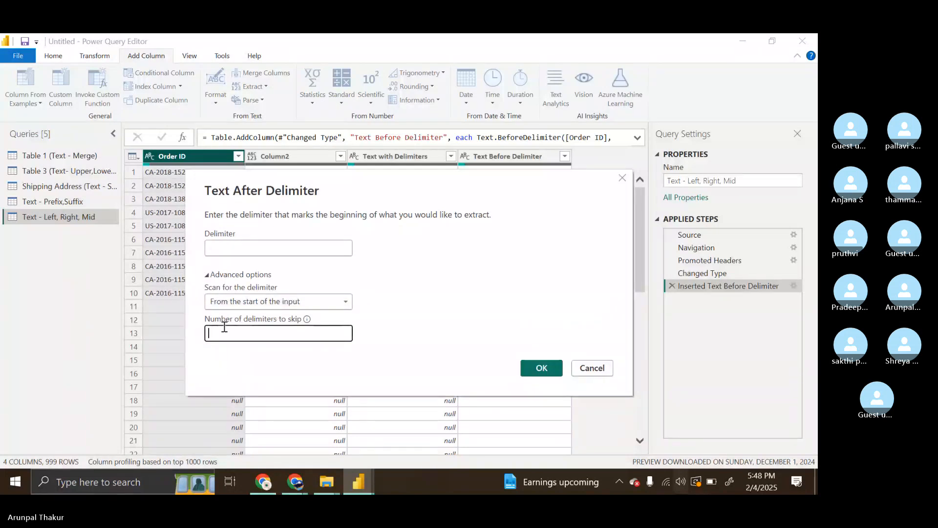
text(1)
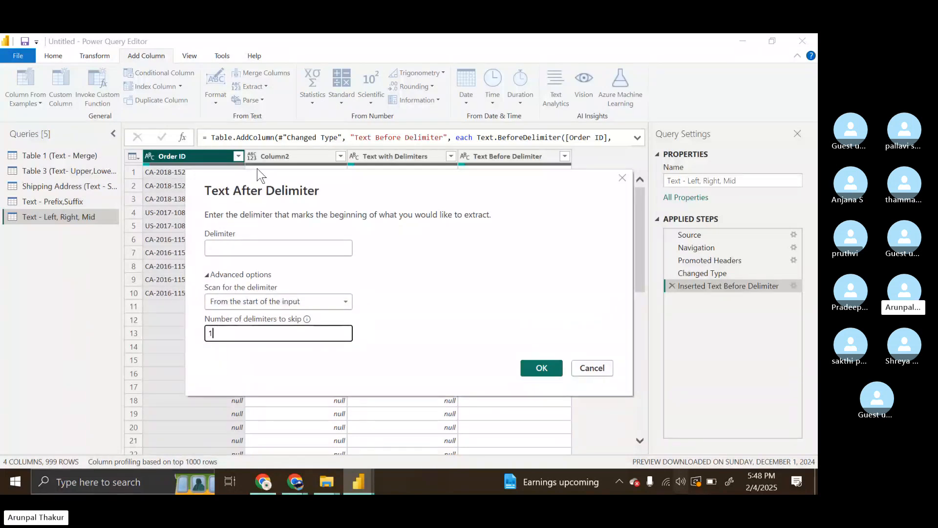
drag(257, 171, 342, 153)
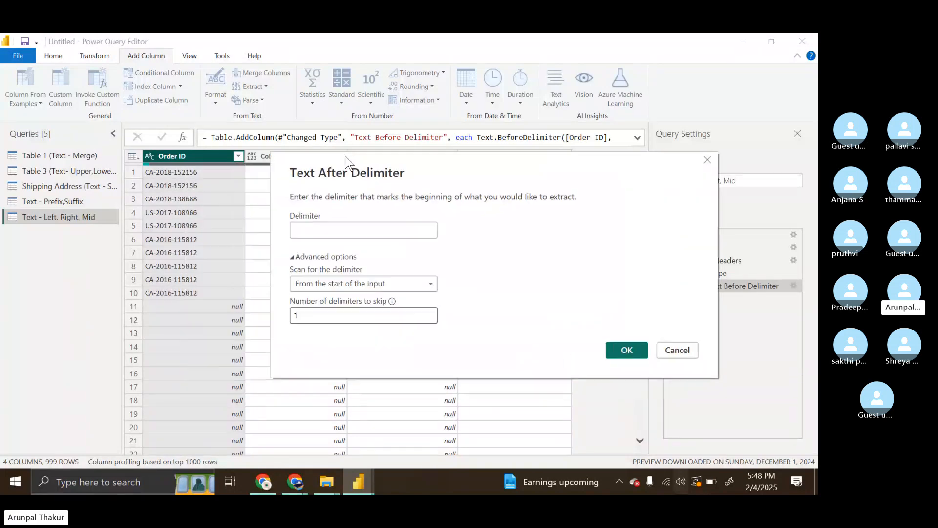
click(309, 230)
text(-)
click(616, 348)
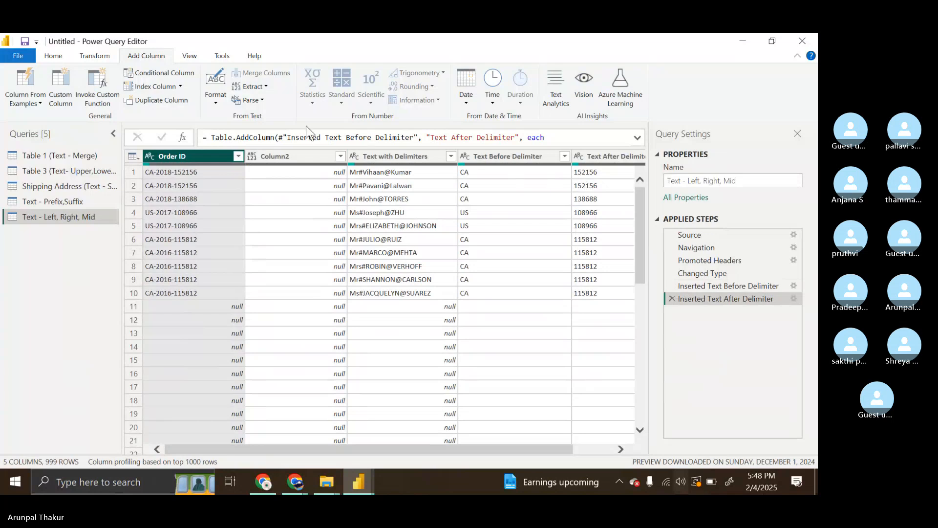
Step: Add a column extracting the Order ID text between a "-" start delimiter and a "-" end delimiter
click(250, 86)
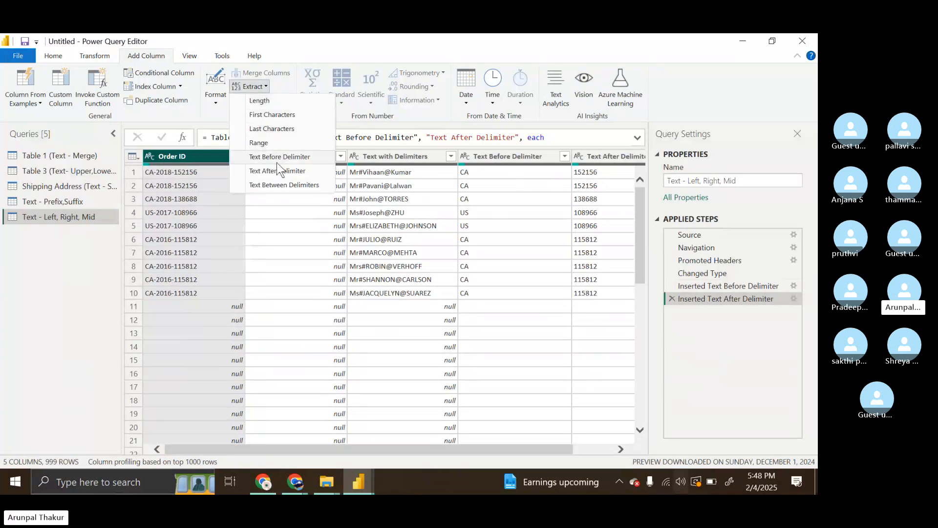
click(285, 185)
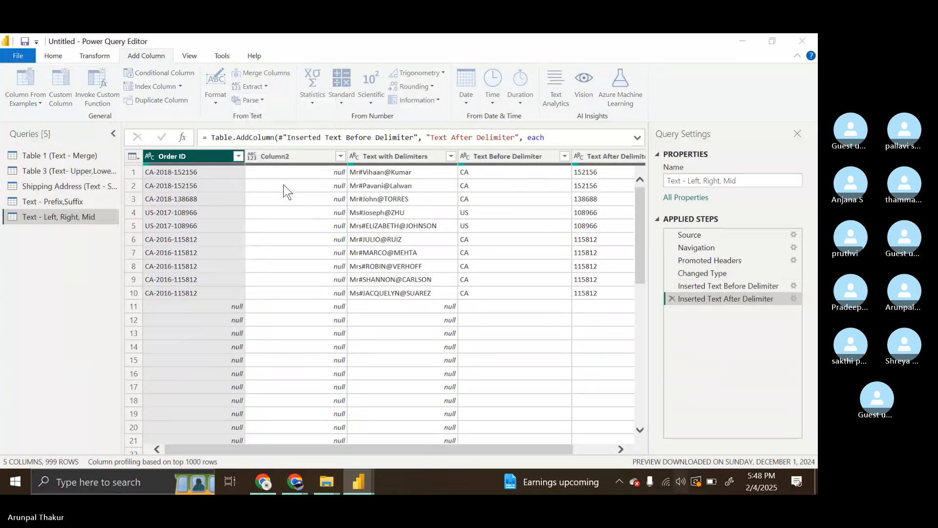
text(-)
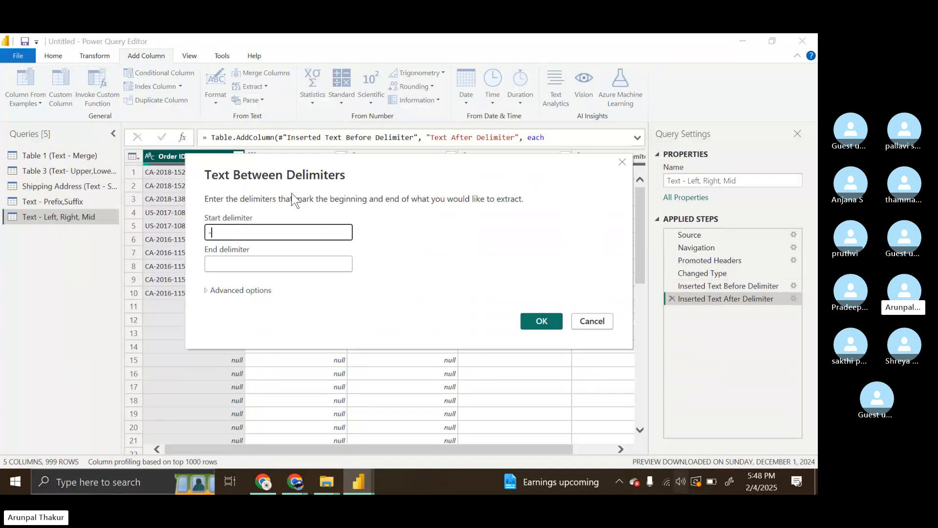
click(235, 262)
text(-)
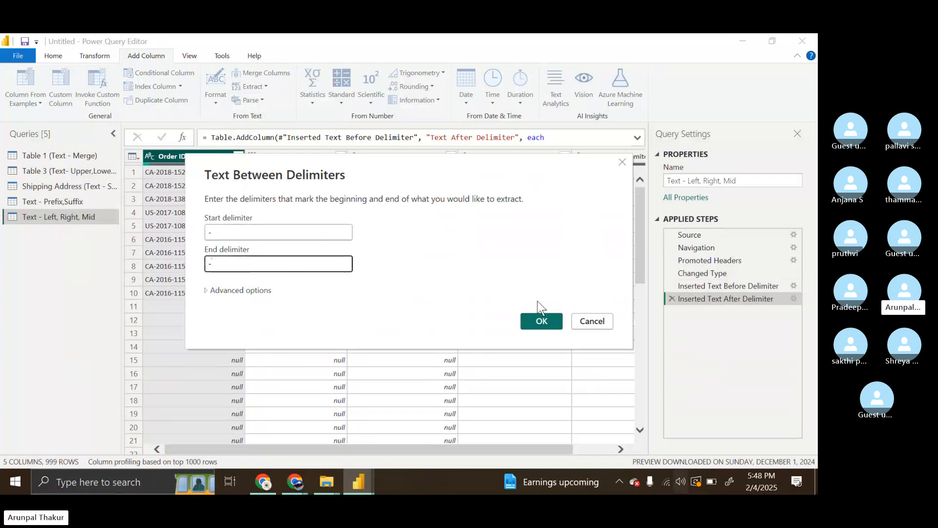
click(541, 320)
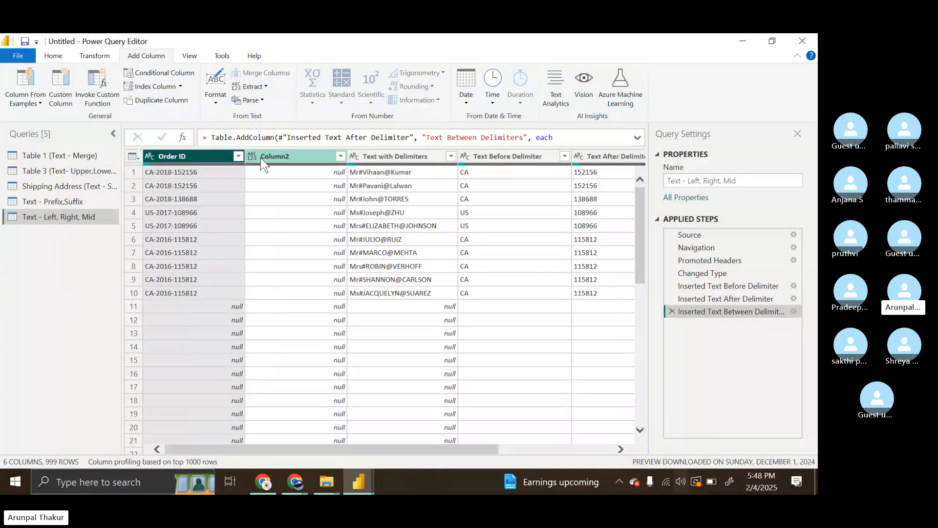
Step: Remove the empty Column2 from the table
click(278, 155)
right_click(279, 154)
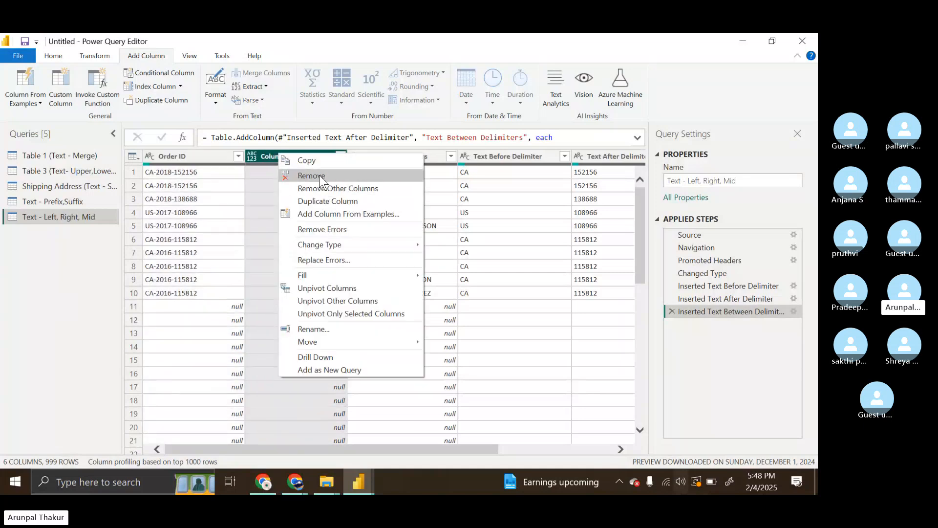
click(261, 159)
right_click(259, 154)
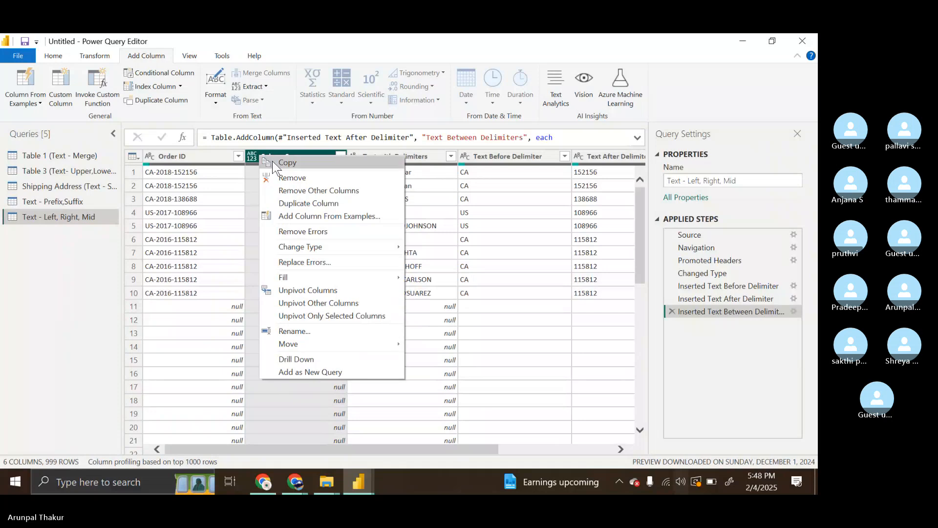
click(306, 176)
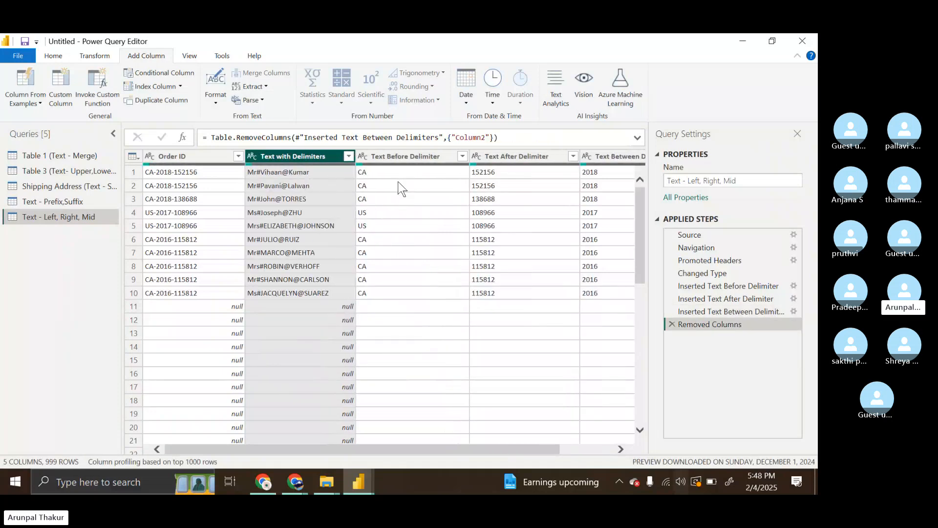
Step: Remove the Text Before Delimiter, Text After Delimiter and Text Between Delimiters columns together
click(418, 158)
ctrl+click(491, 156)
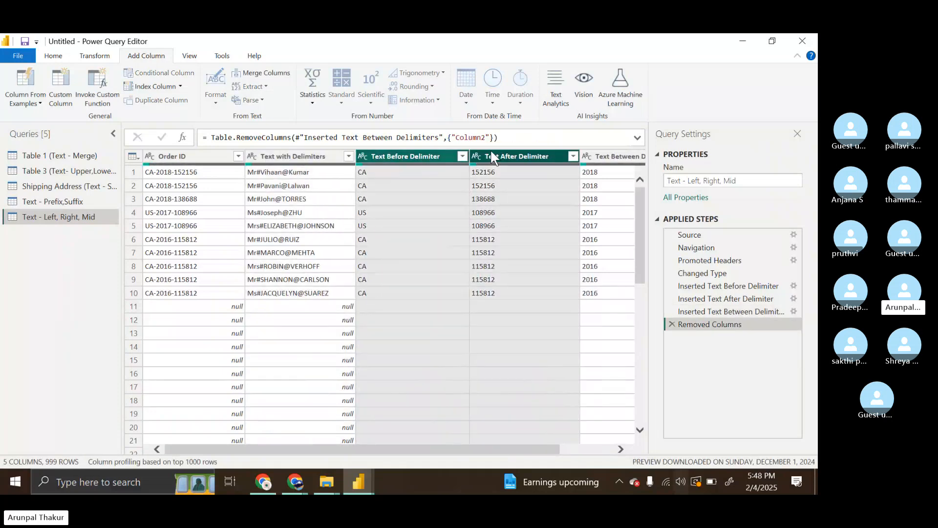
ctrl+click(605, 156)
right_click(604, 157)
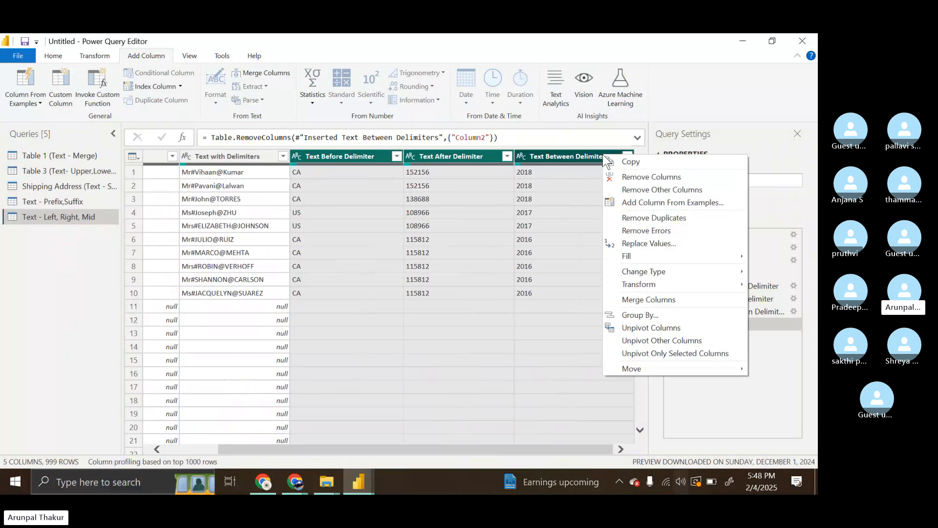
click(647, 177)
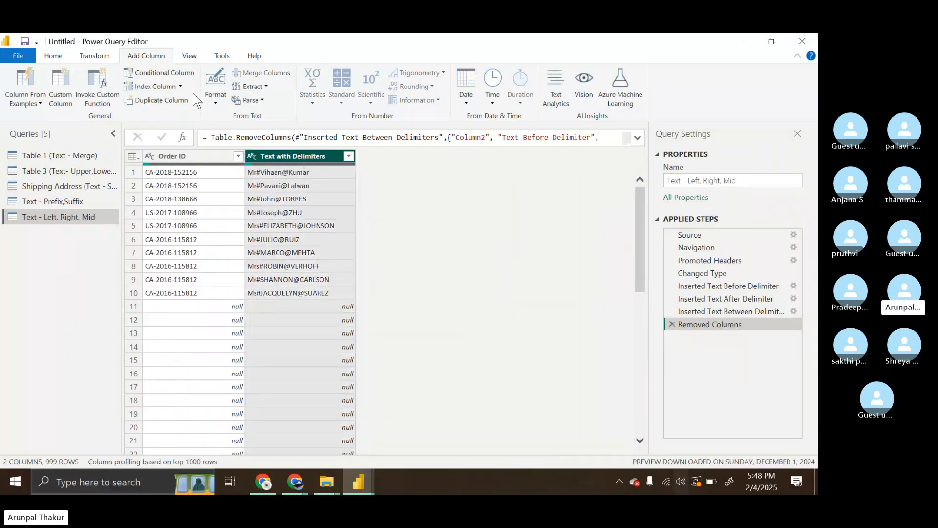
Step: Add a column extracting the text before the "#" delimiter from the Text with Delimiters column
click(265, 87)
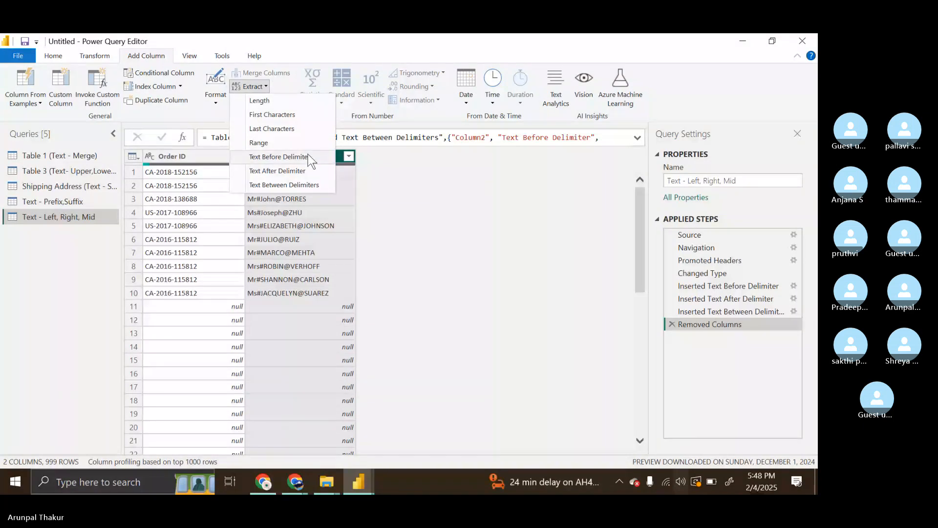
click(278, 157)
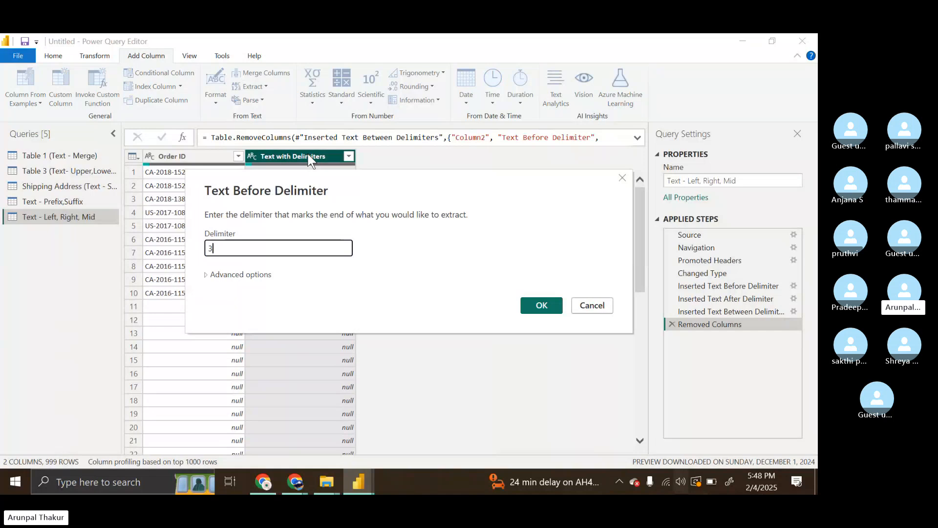
text(#)
click(542, 306)
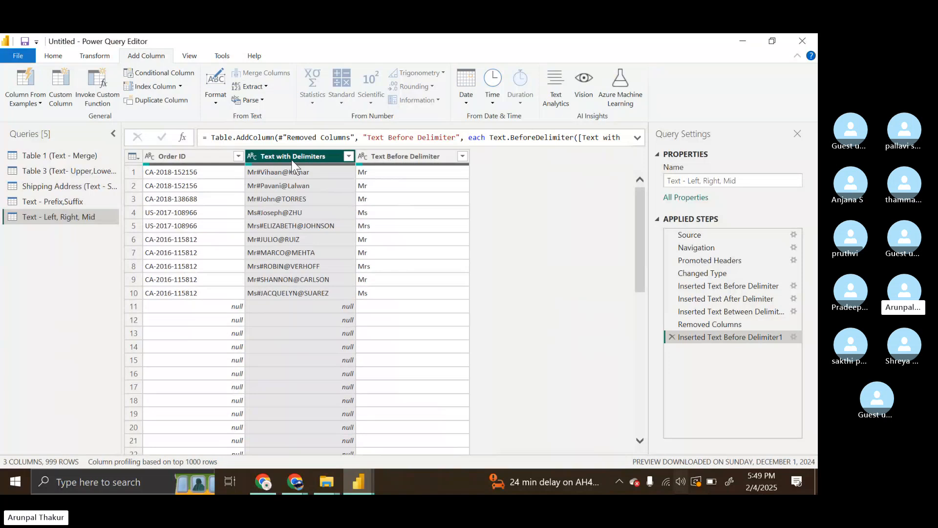
Step: Add a column extracting the text after the "@" delimiter from the Text with Delimiters column
click(264, 87)
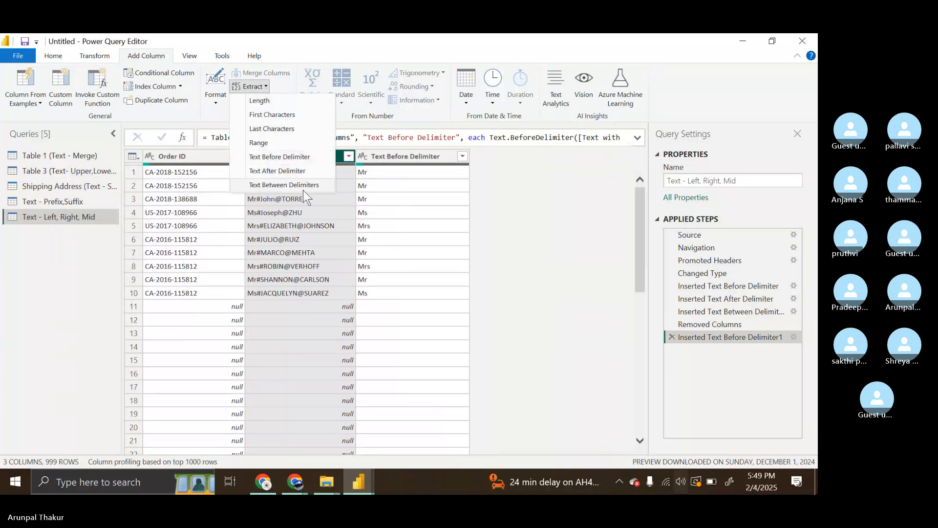
click(295, 171)
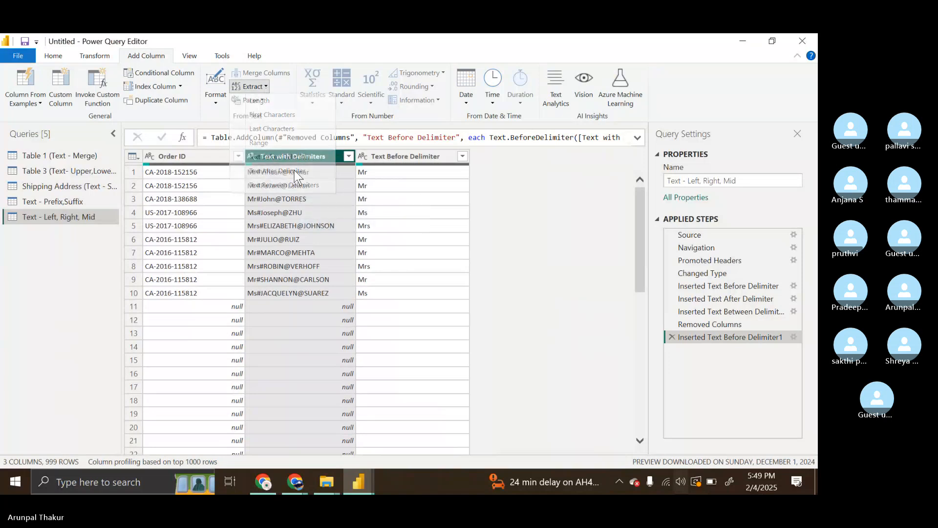
text(@)
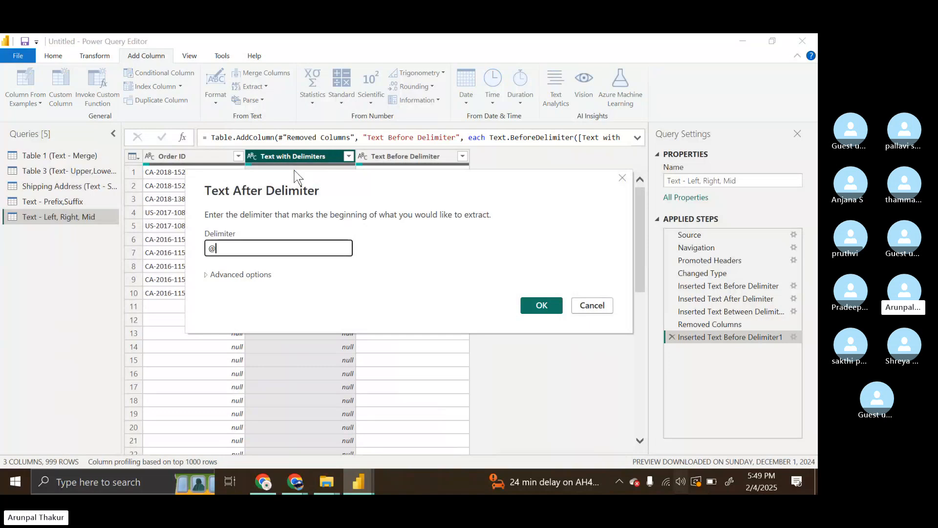
click(541, 305)
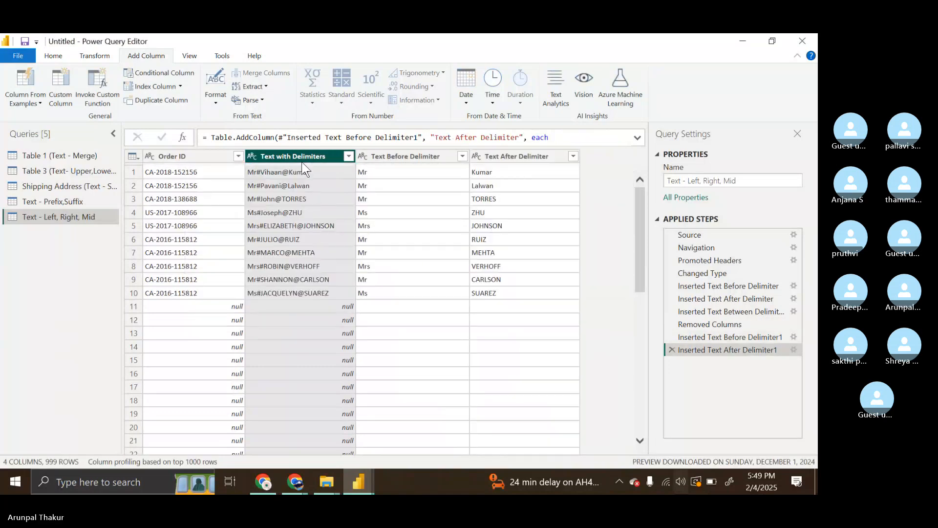
Step: Add a column extracting the text between the "#" start and "@" end delimiters from Text with Delimiters
click(258, 89)
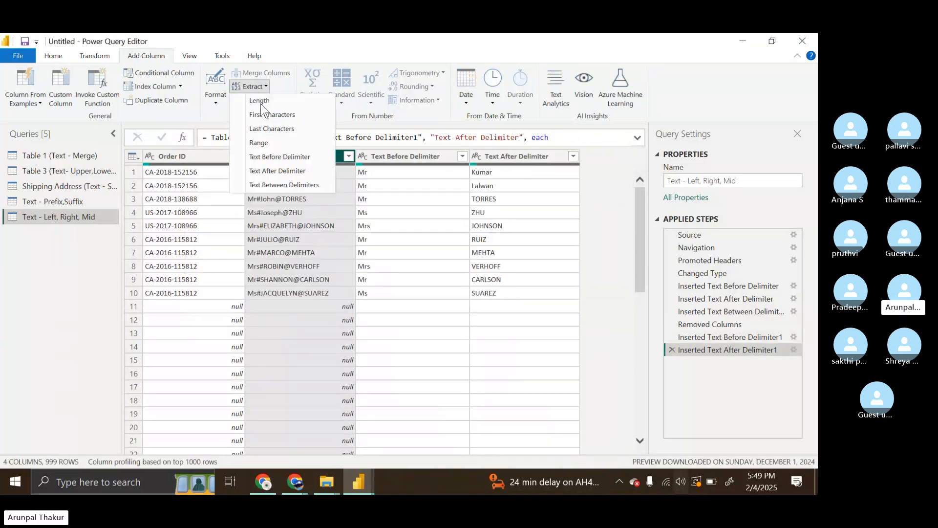
click(286, 181)
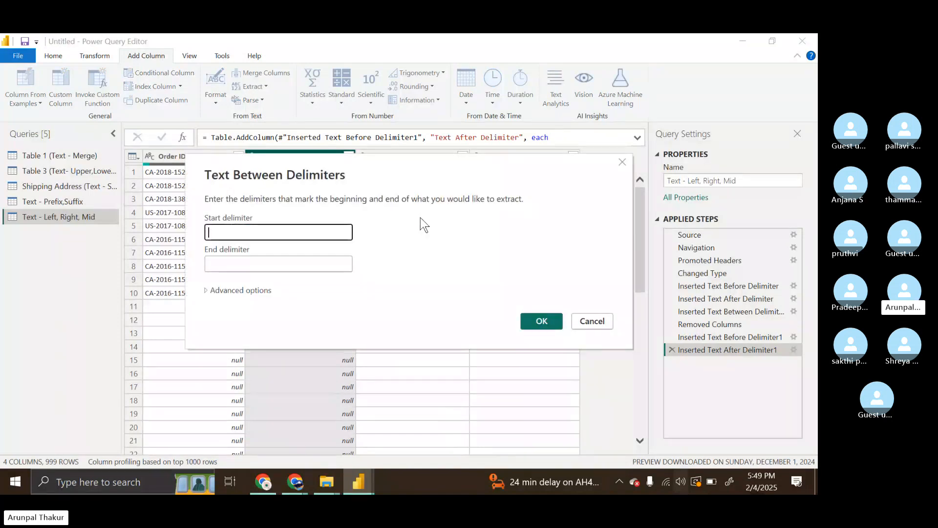
text(#)
click(309, 264)
text(@)
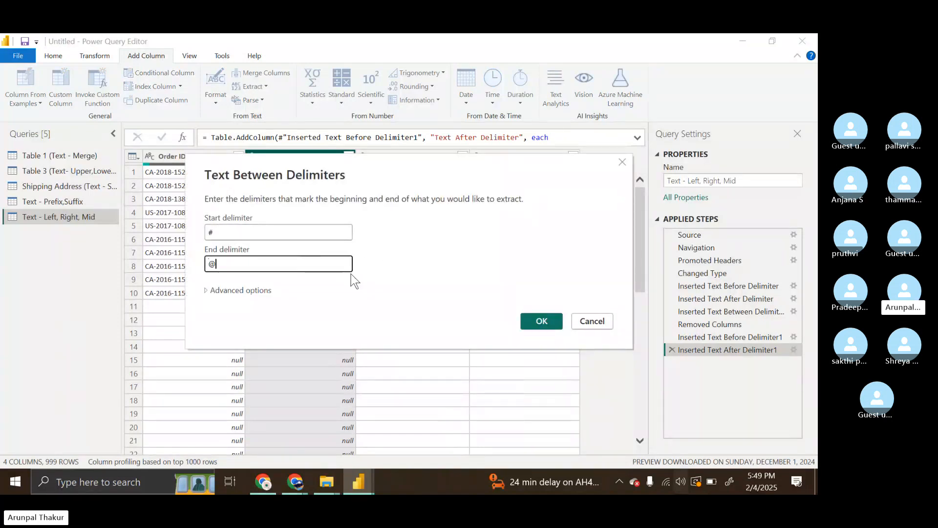
click(561, 321)
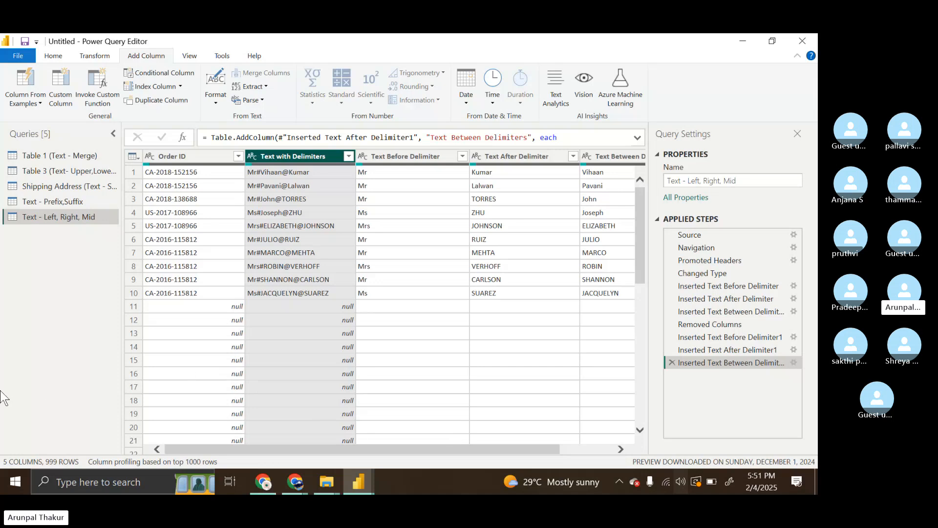
Step: Preview the Text_Delimiters sheet of the Power Query - Text Functions workbook and close the Navigator without loading it
click(46, 52)
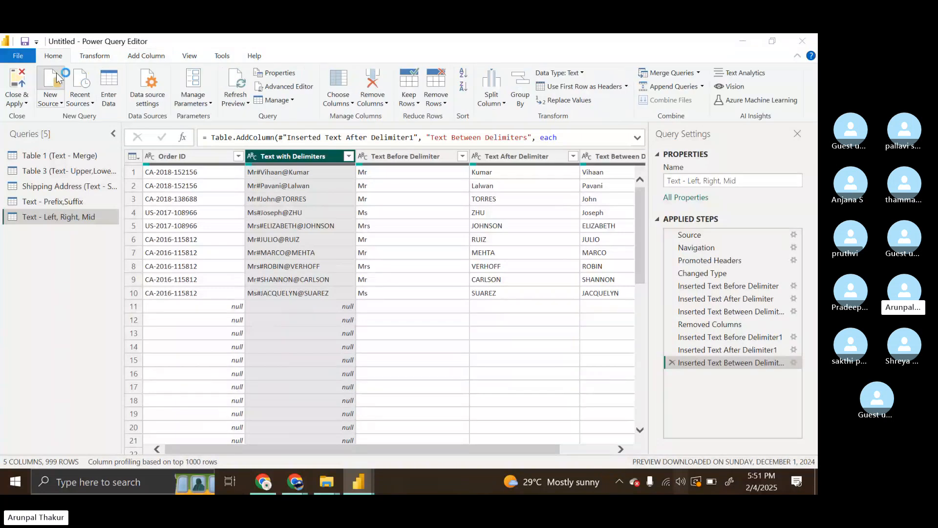
click(50, 81)
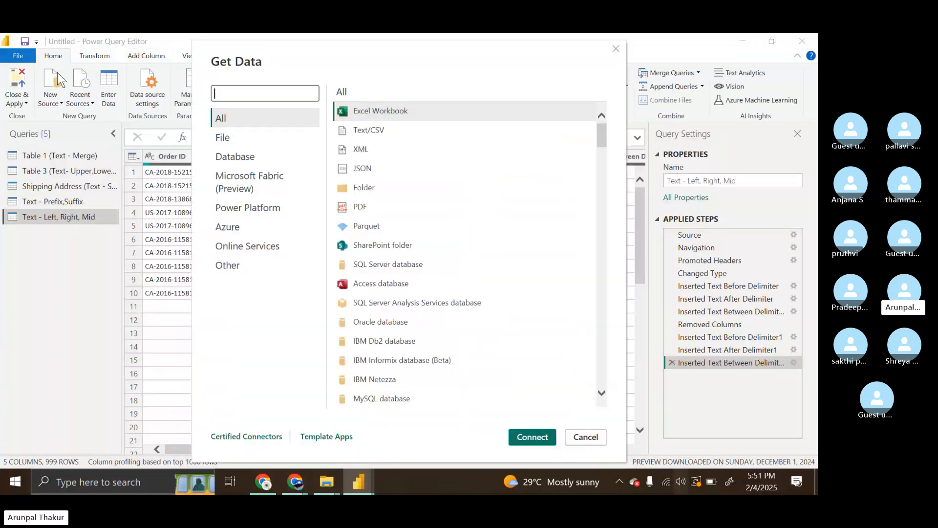
click(360, 119)
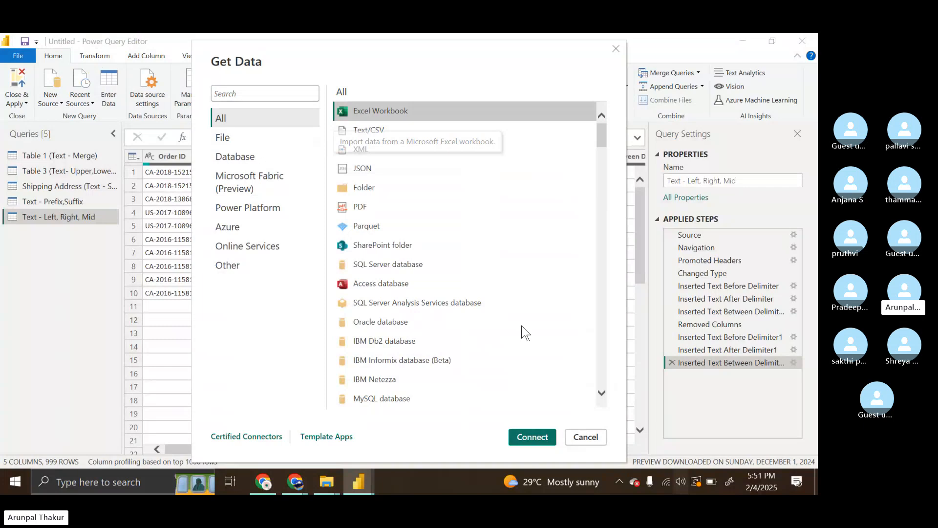
click(537, 436)
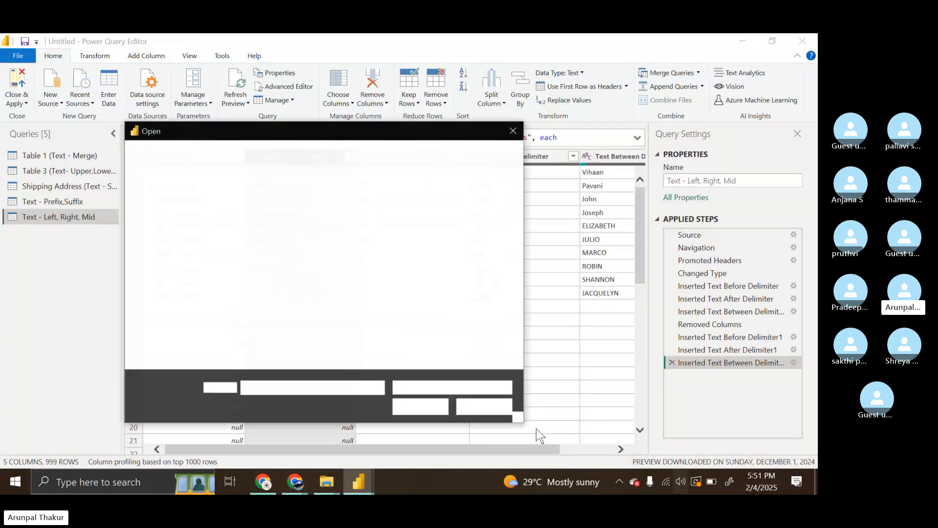
scroll(408, 303, down, 1)
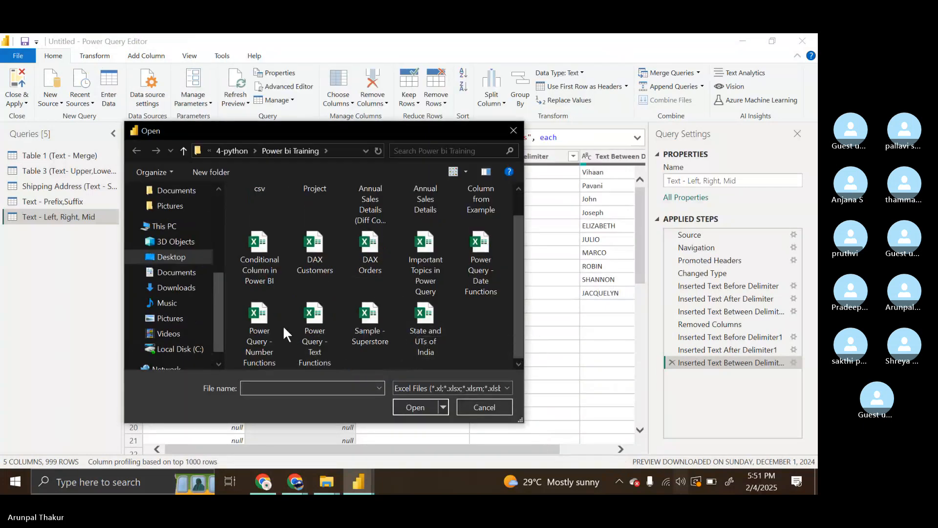
click(327, 318)
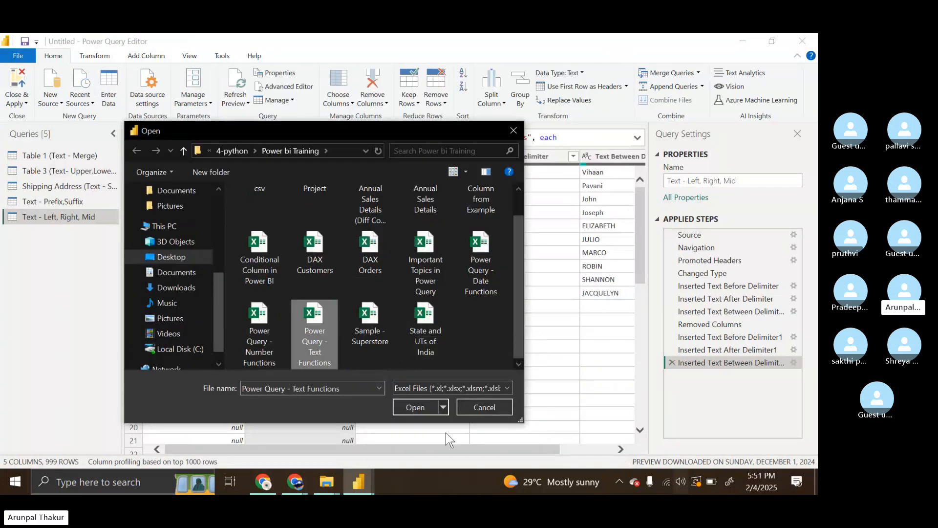
click(405, 406)
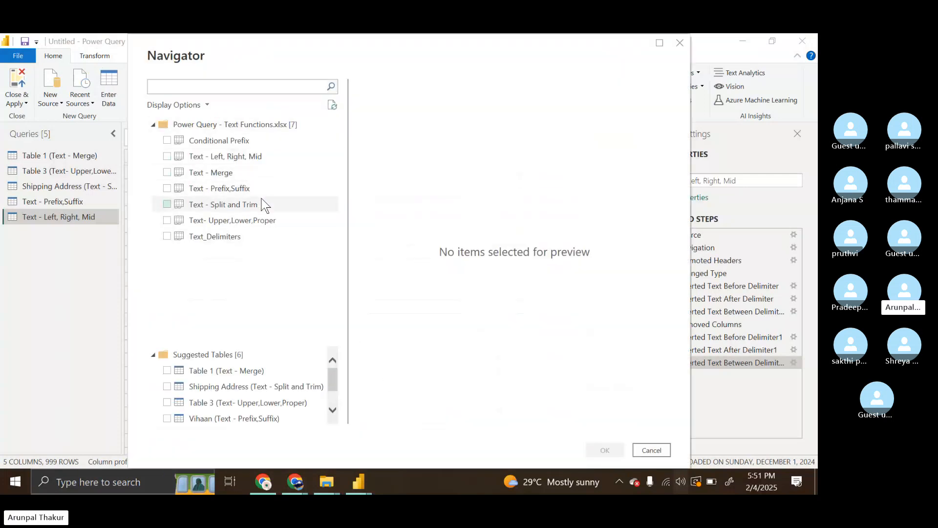
click(247, 236)
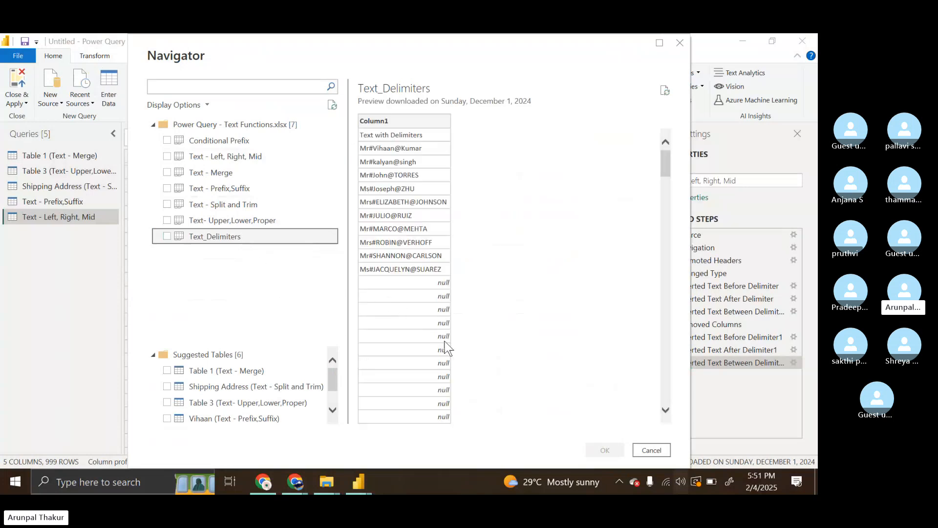
click(679, 42)
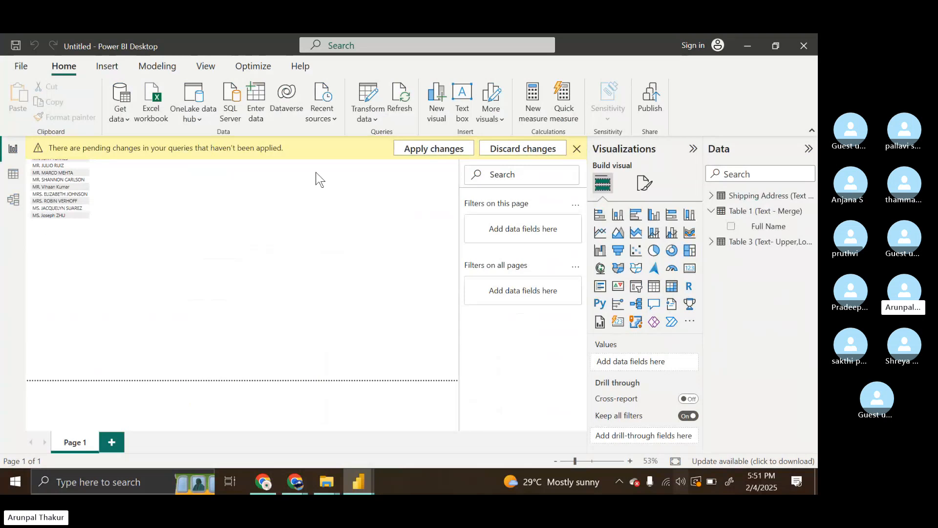
Step: Apply the pending query changes to the report instead of discarding them, and reopen the query editor
click(527, 152)
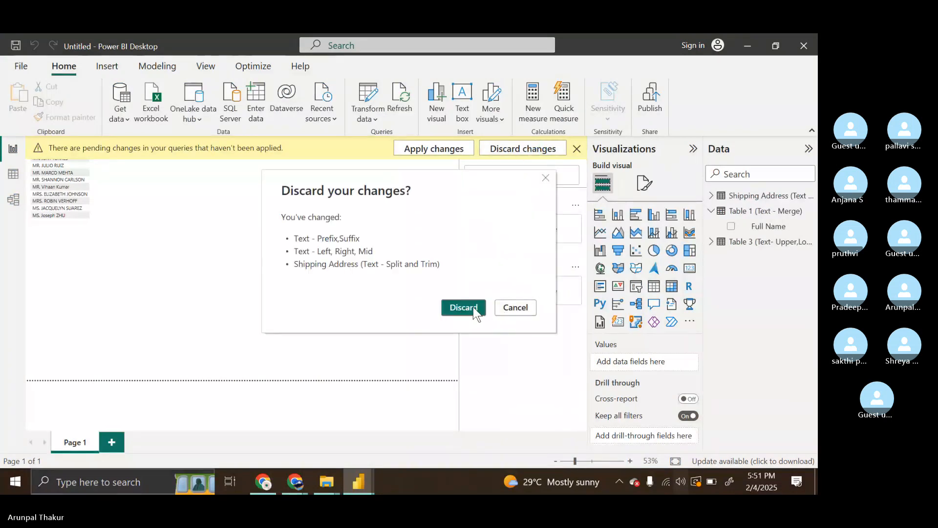
click(516, 307)
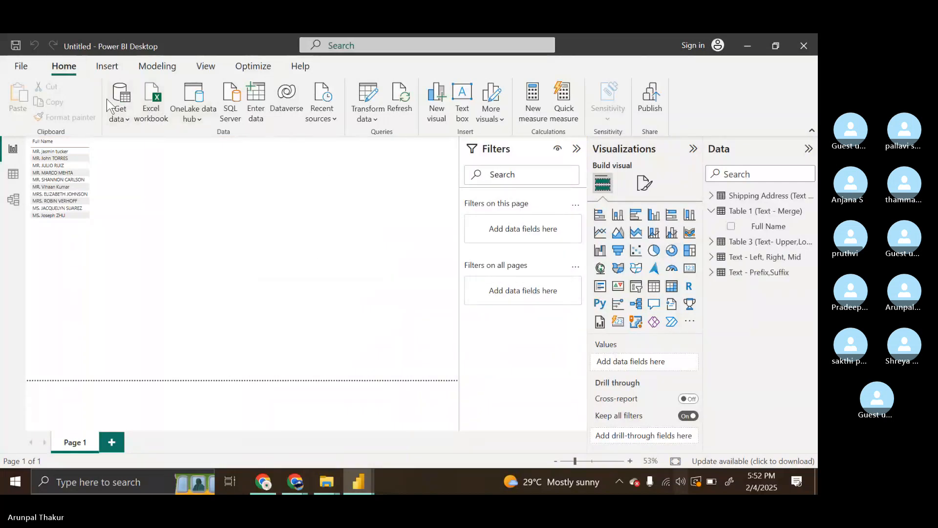
click(374, 89)
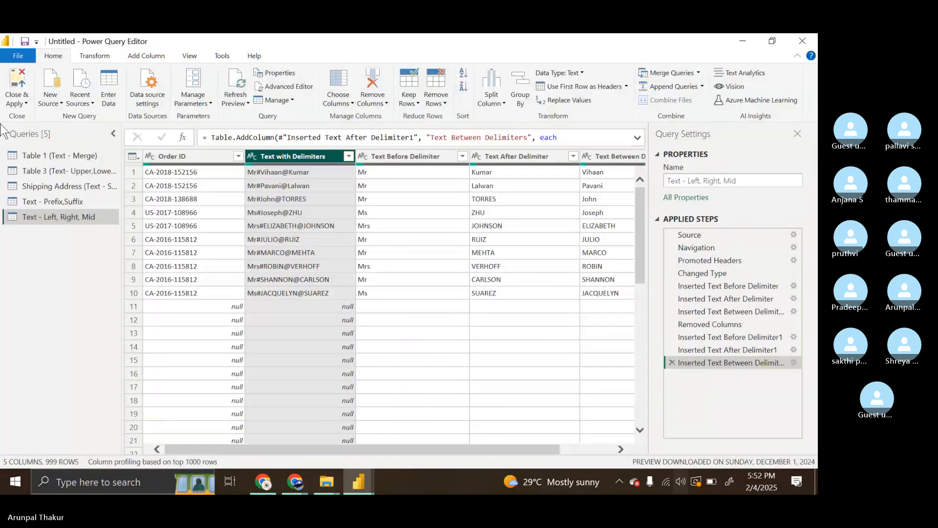
Step: Load NumberTable from the Power Query - Number Functions workbook as a new query
click(79, 87)
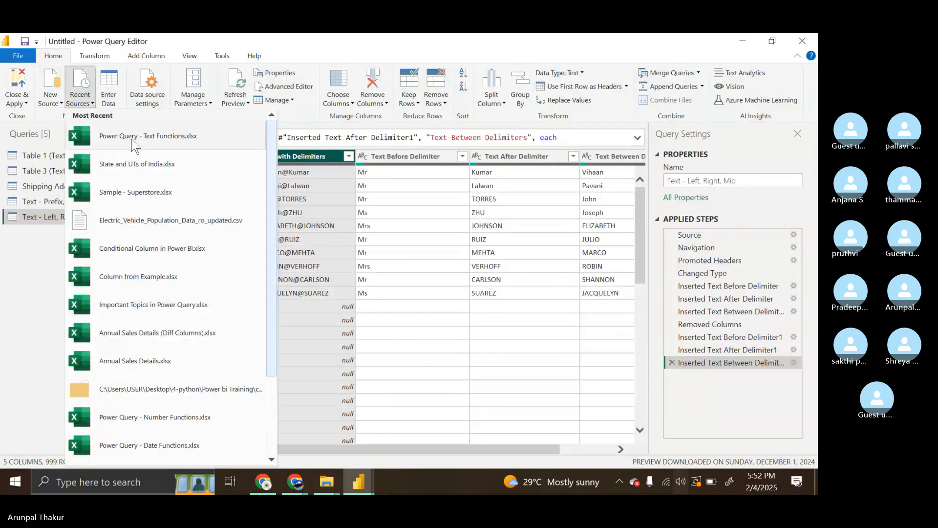
click(60, 78)
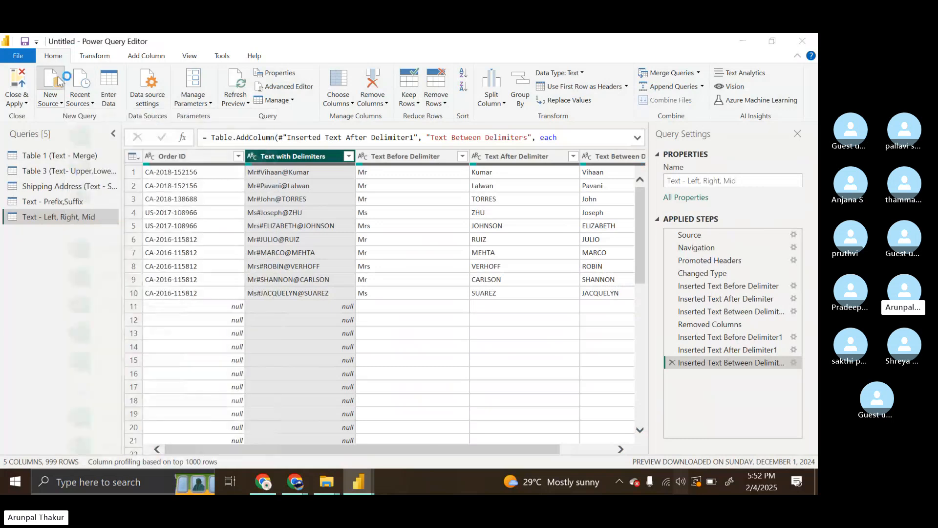
click(63, 84)
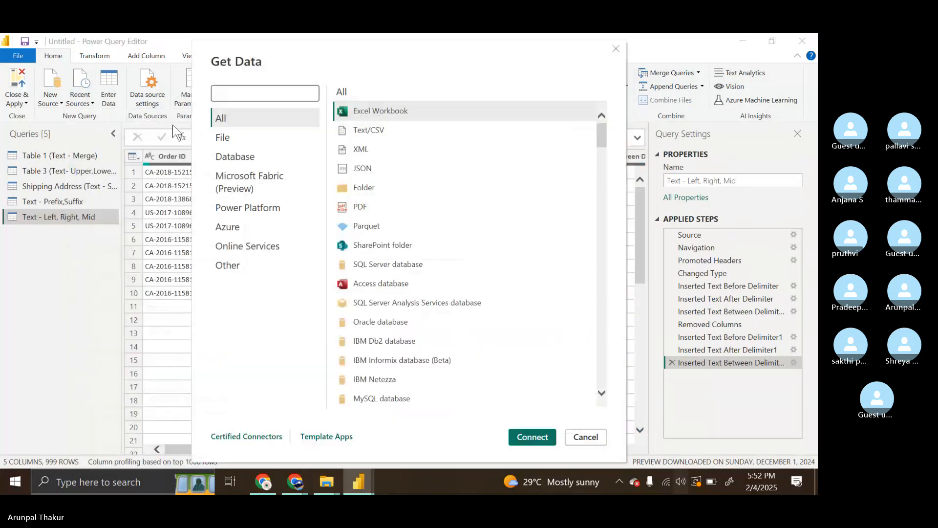
click(541, 437)
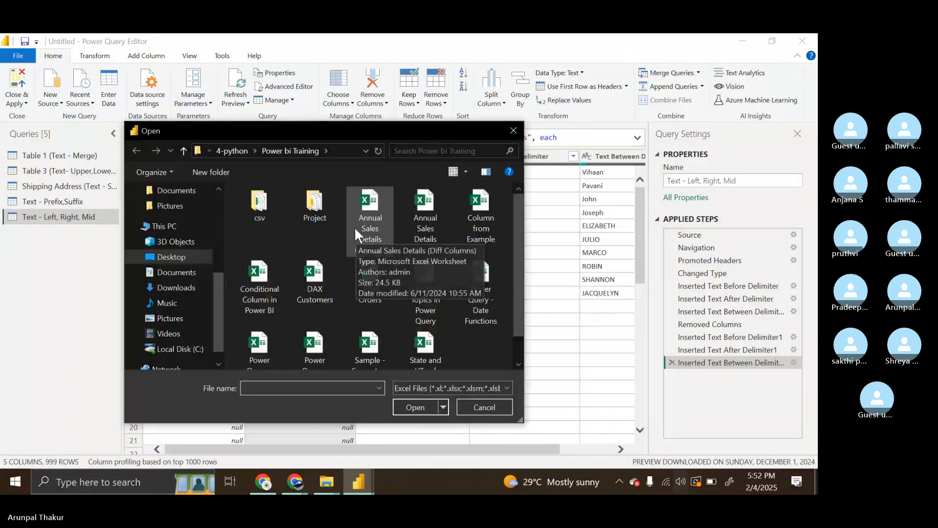
scroll(350, 230, down, 1)
click(272, 325)
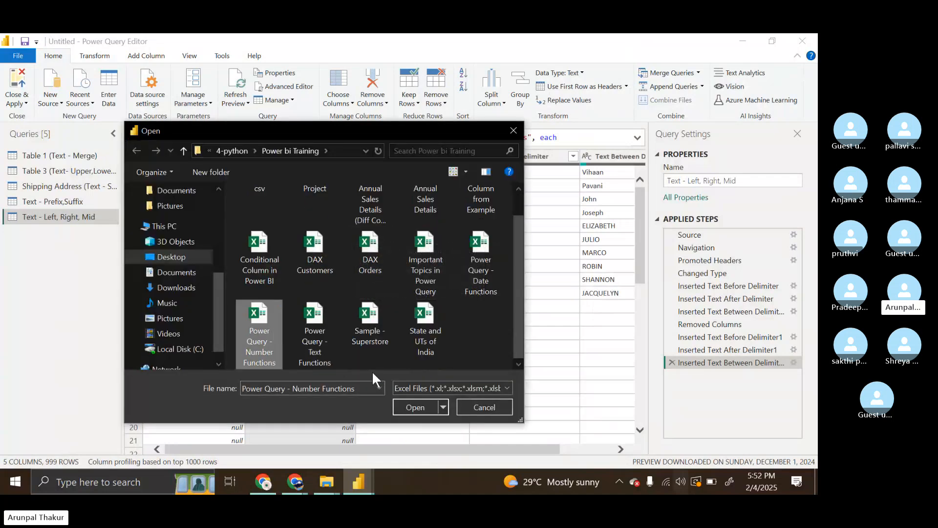
click(417, 407)
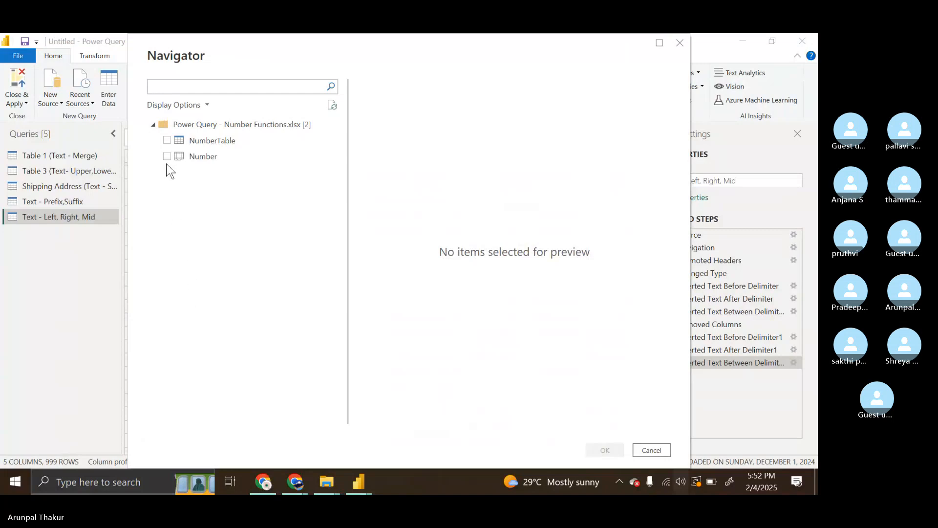
click(166, 140)
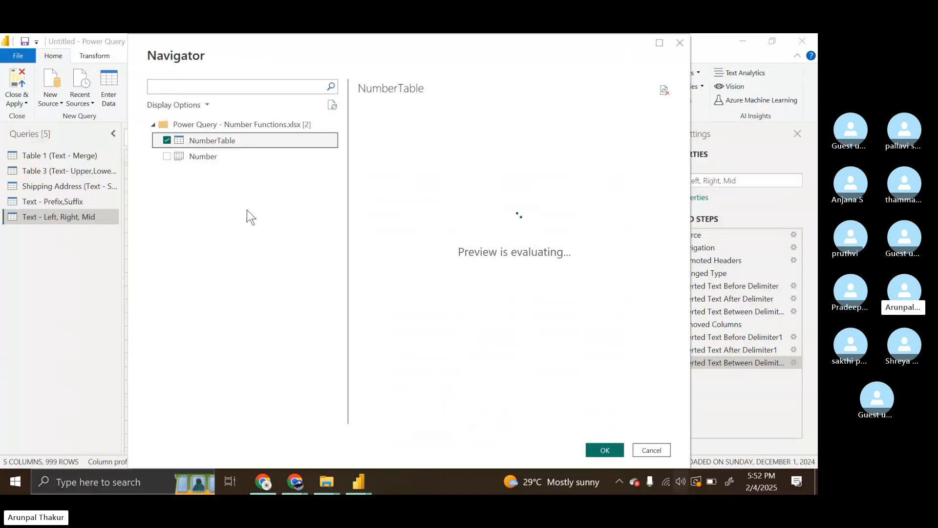
click(604, 450)
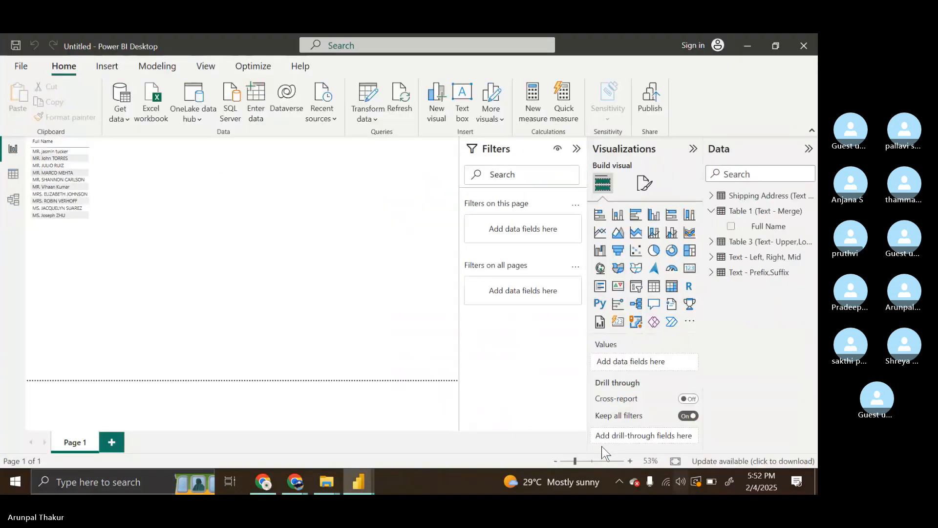
key(alt+Tab)
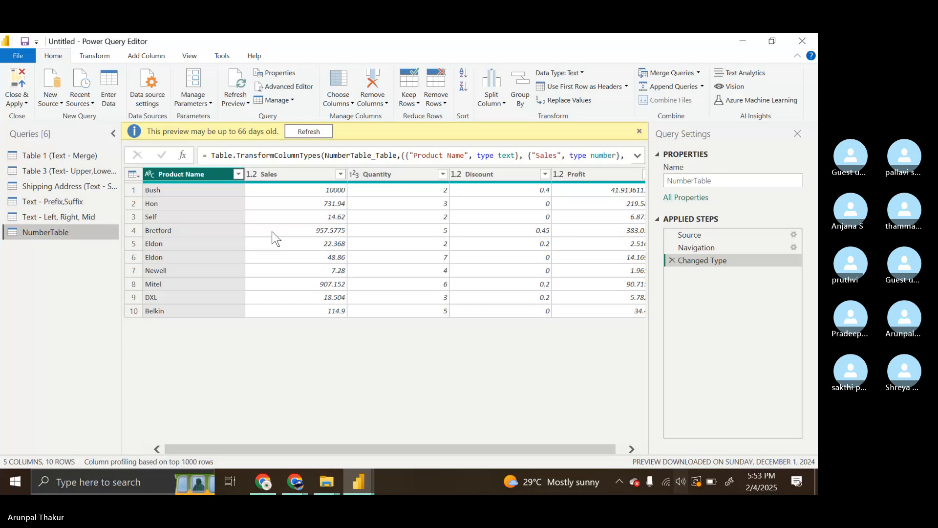
Step: Add a column to NumberTable that multiplies the Sales, Quantity and Discount columns
click(283, 174)
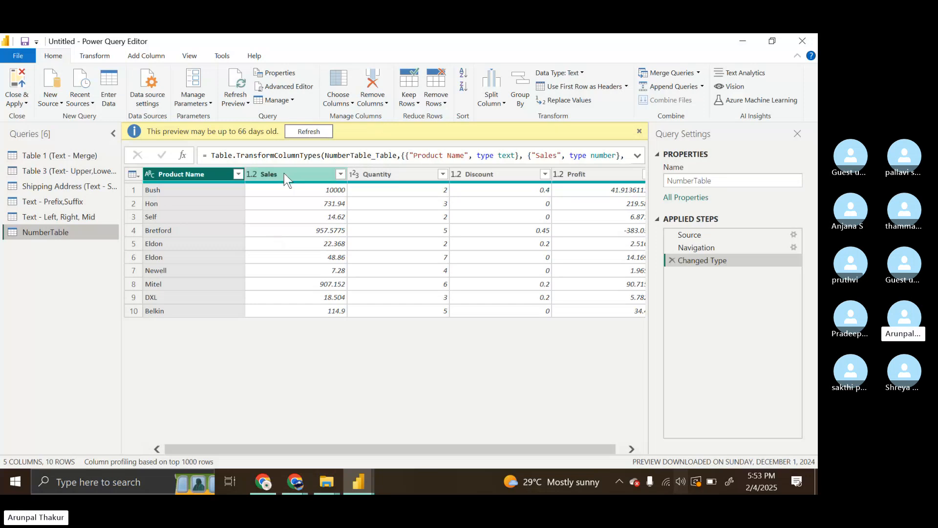
ctrl+click(371, 171)
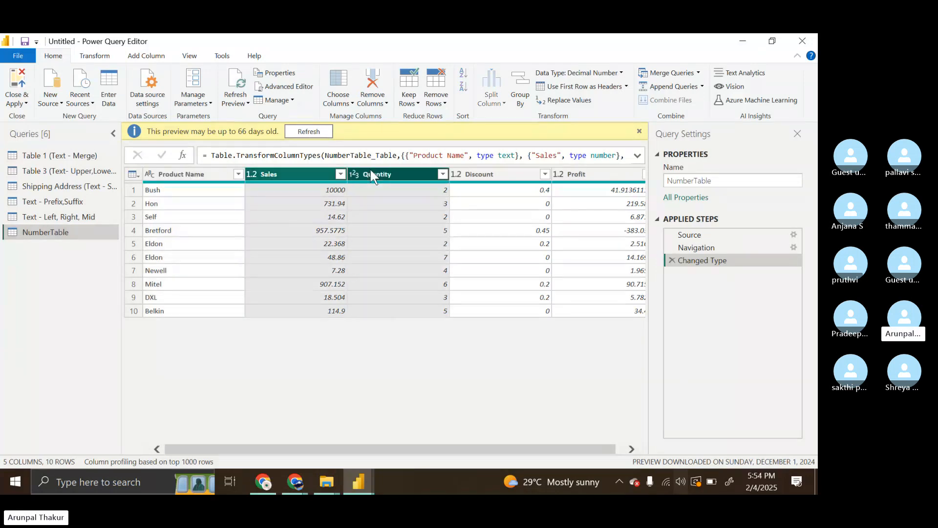
ctrl+click(479, 171)
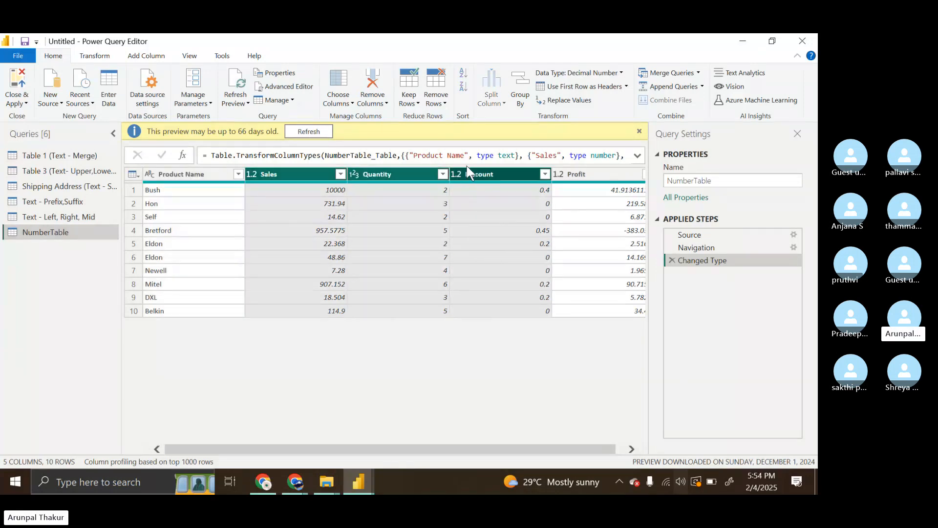
click(134, 55)
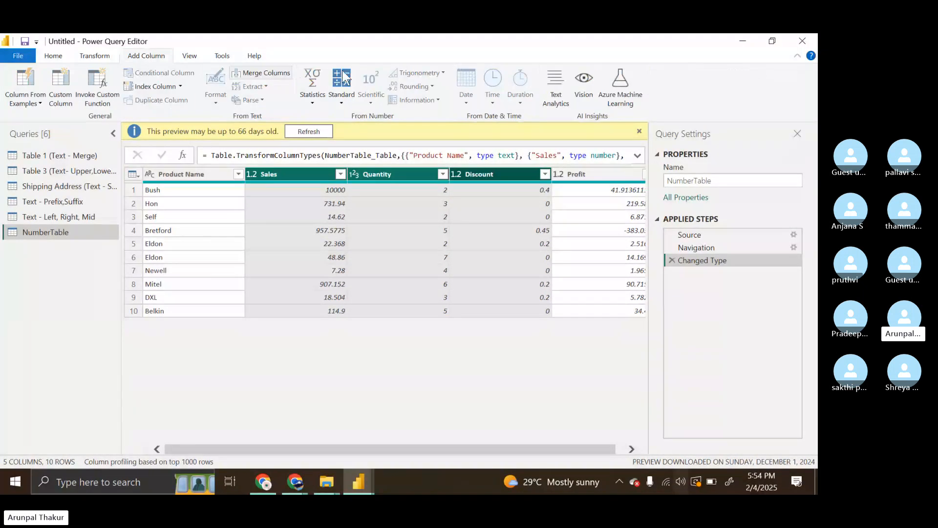
click(348, 105)
click(372, 128)
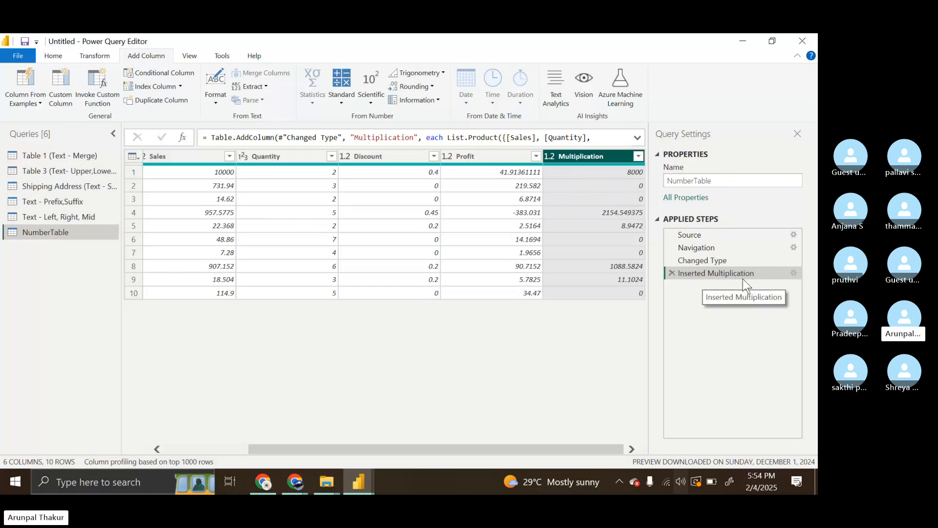
Step: Edit the Multiplication column's formula so it multiplies Sales and Quantity by 1-[Discount]
click(795, 275)
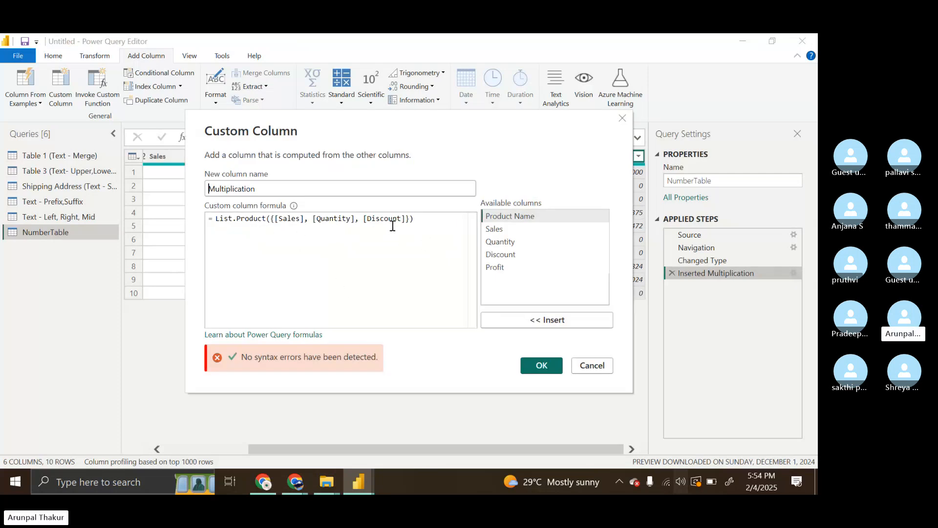
click(364, 220)
text(1-)
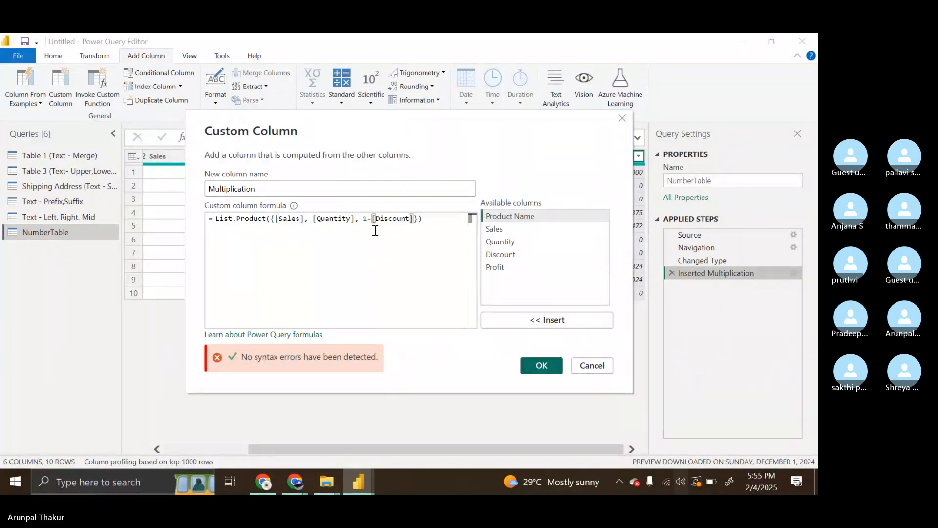
drag(363, 218, 389, 219)
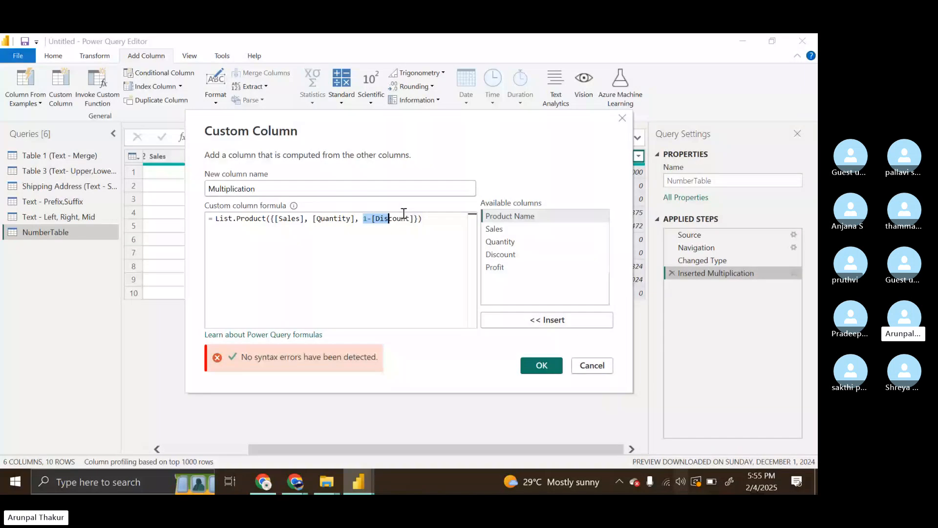
click(535, 364)
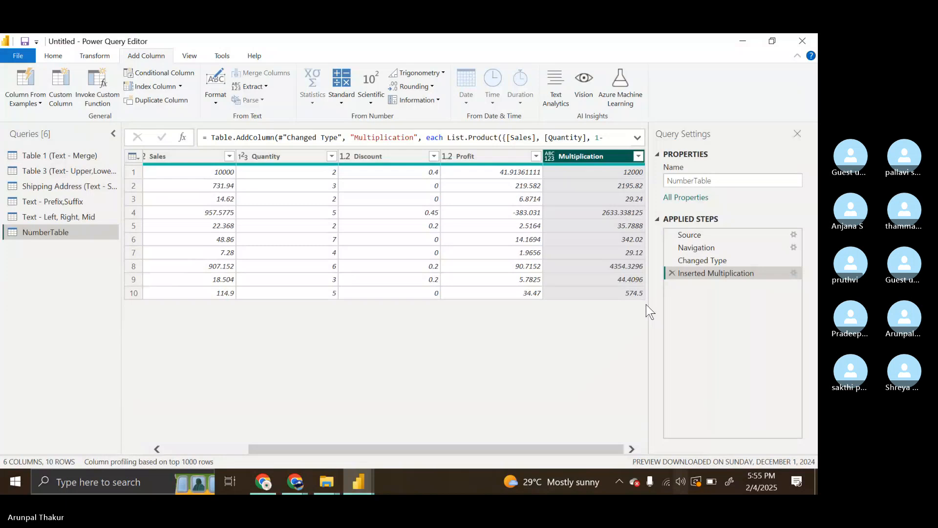
Step: Rename the Multiplication column to "Total Sales"
drag(568, 155, 570, 157)
right_click(568, 153)
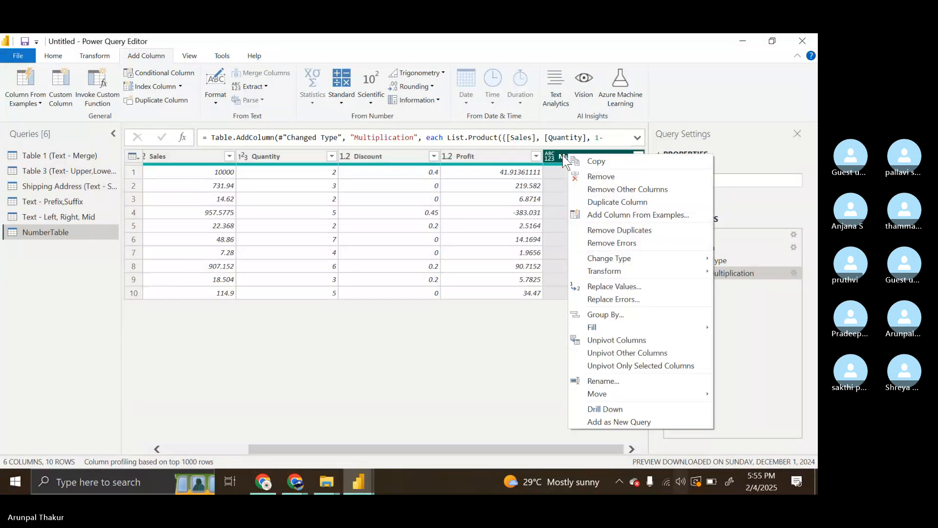
key(Escape)
double_click(600, 156)
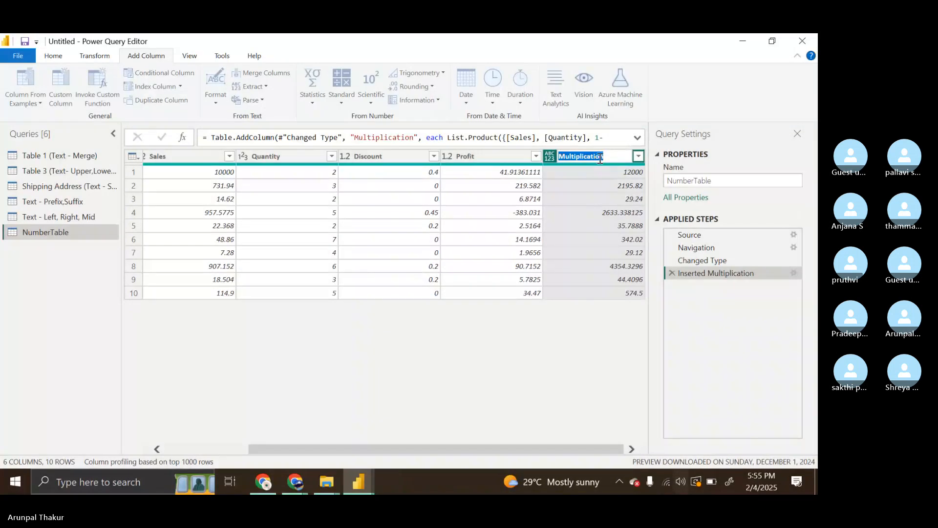
key(BackSpace)
text(Tot)
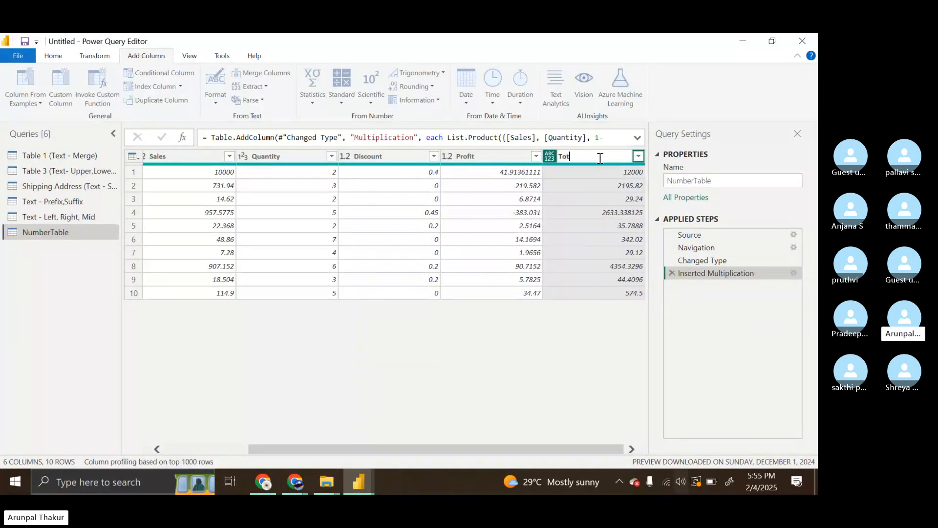
text(al Sa)
key(BackSpace)
key(BackSpace)
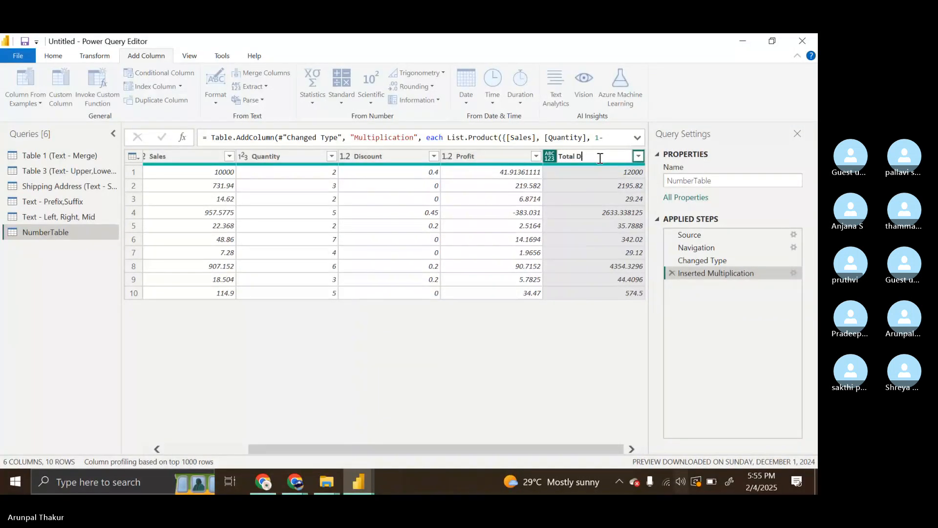
text(Sales)
click(578, 336)
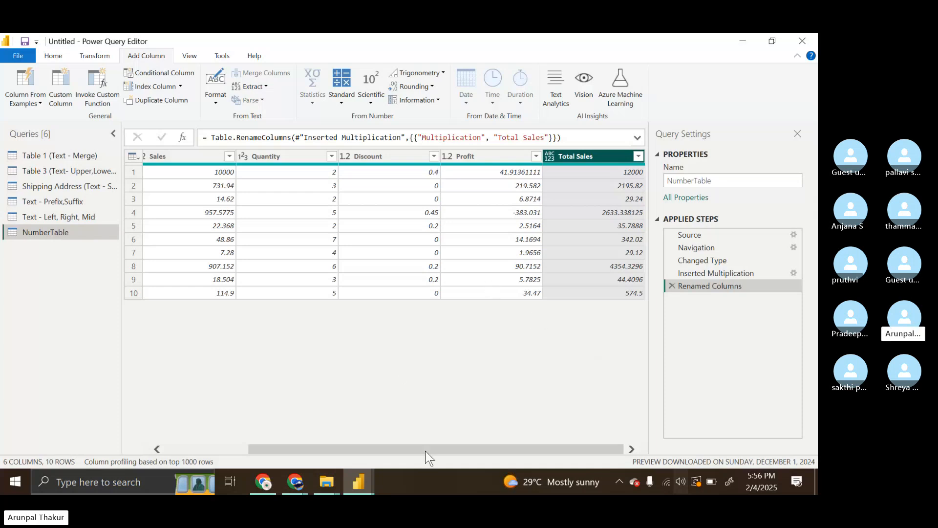
Step: Compare which Statistics and Standard number transformations are available for the text column and the numeric columns of NumberTable
drag(425, 451, 259, 462)
click(178, 156)
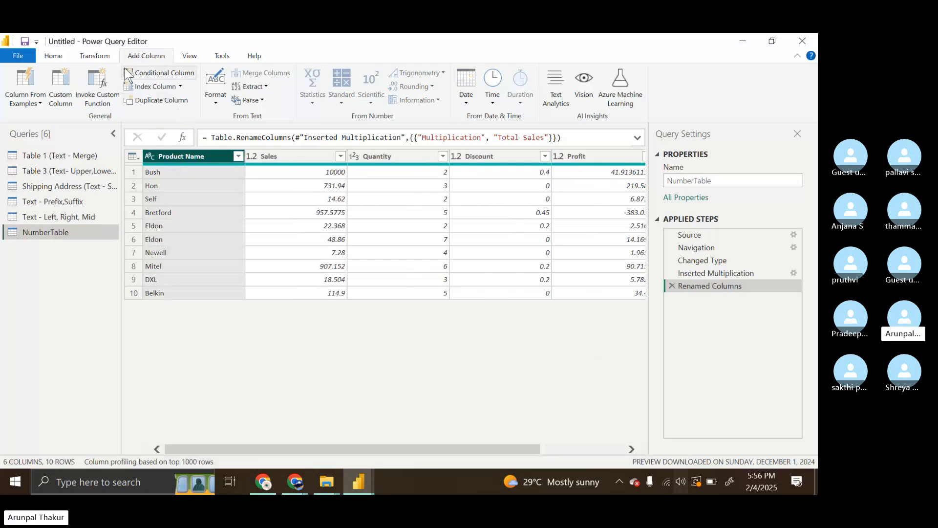
click(101, 55)
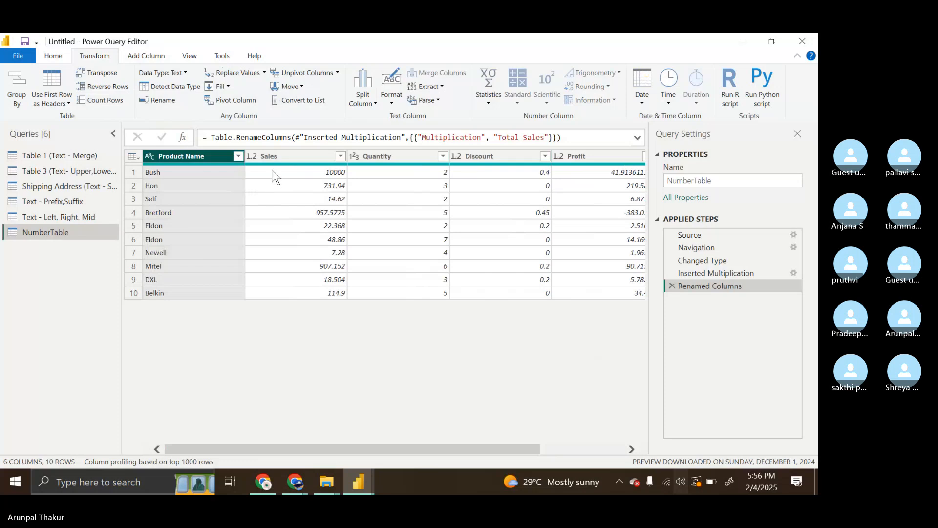
click(281, 156)
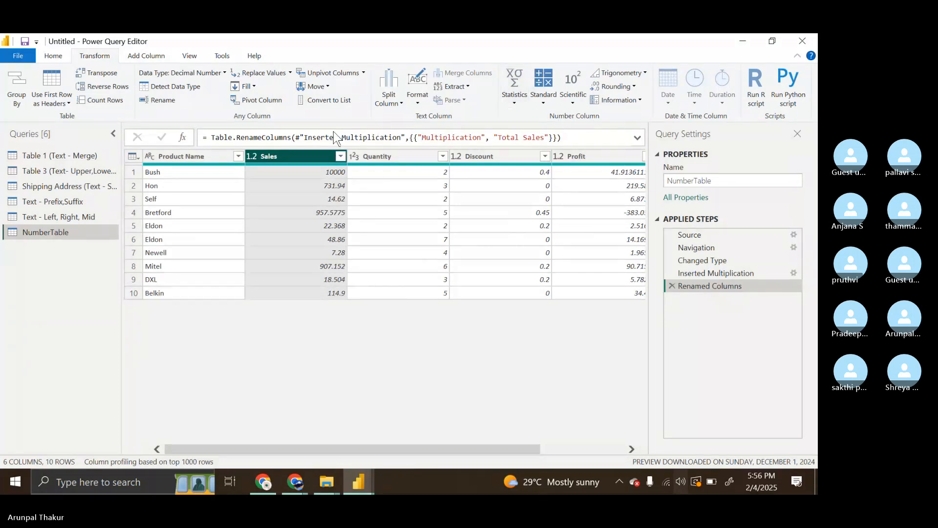
click(204, 157)
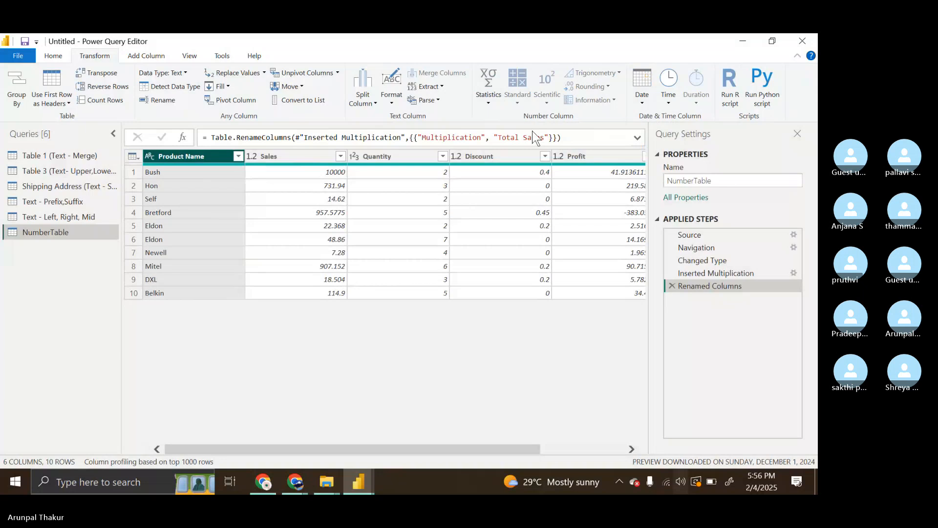
click(400, 154)
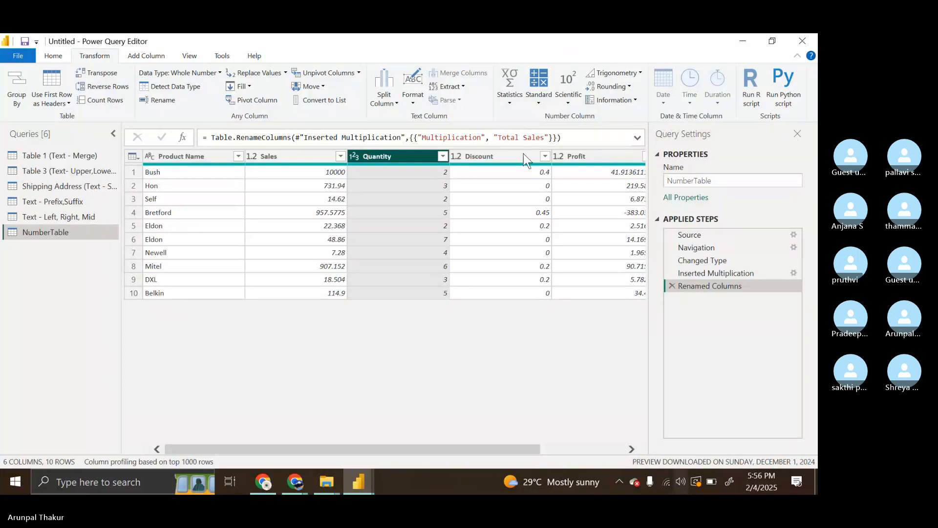
click(510, 159)
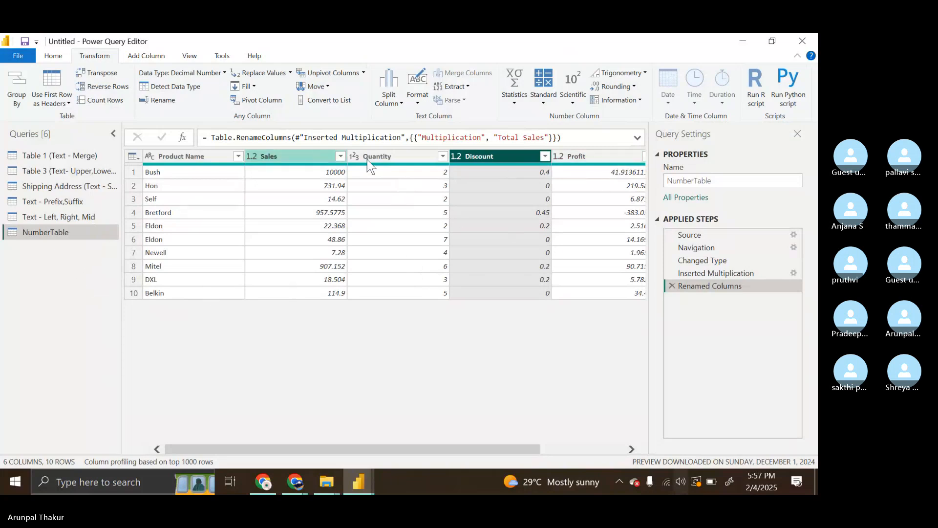
click(606, 157)
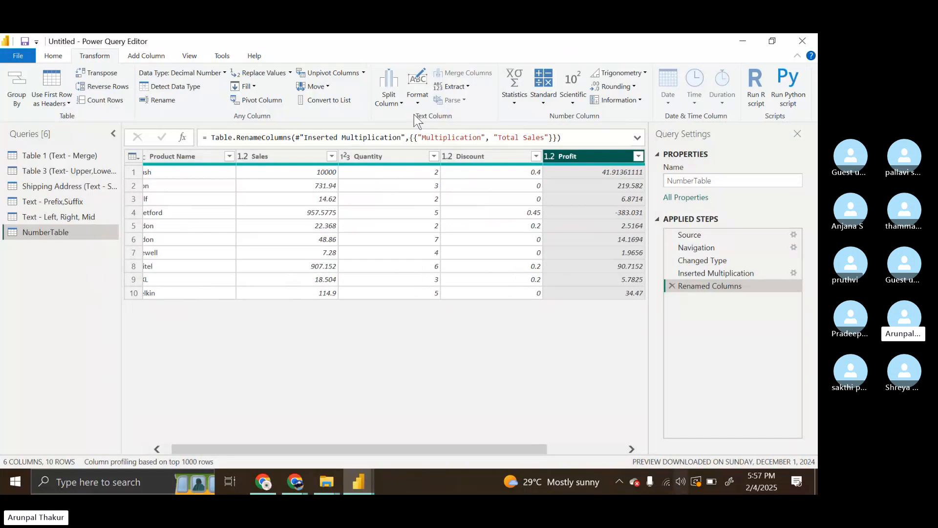
click(517, 104)
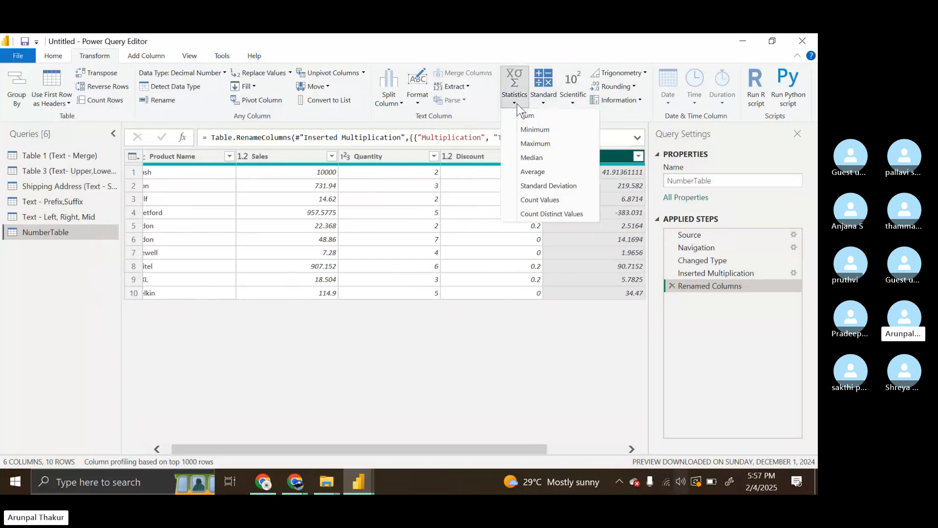
click(543, 103)
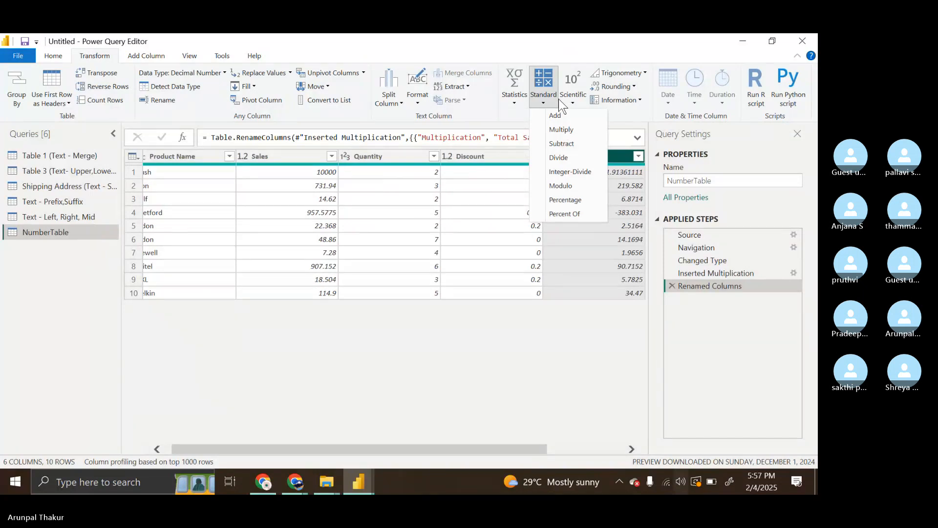
click(556, 333)
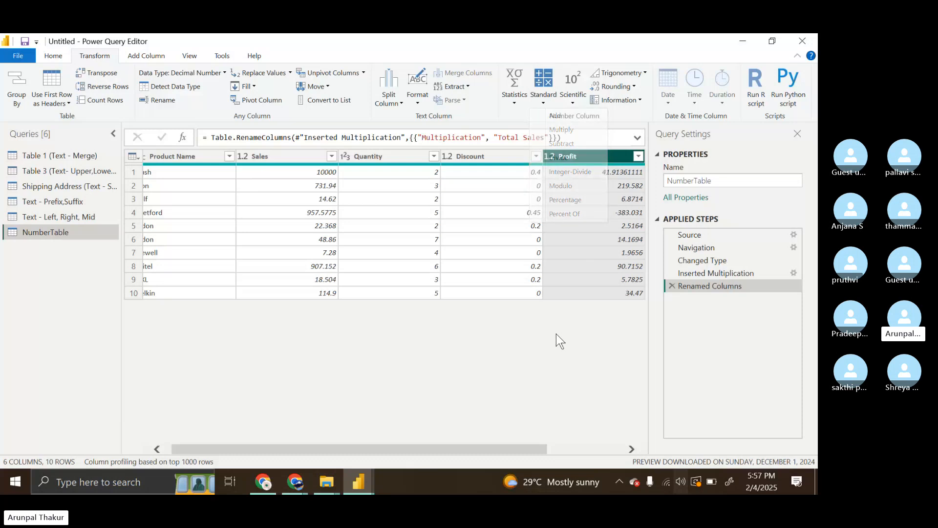
Step: Copy the NumberTable query and paste it as a second query in the queries list
right_click(67, 237)
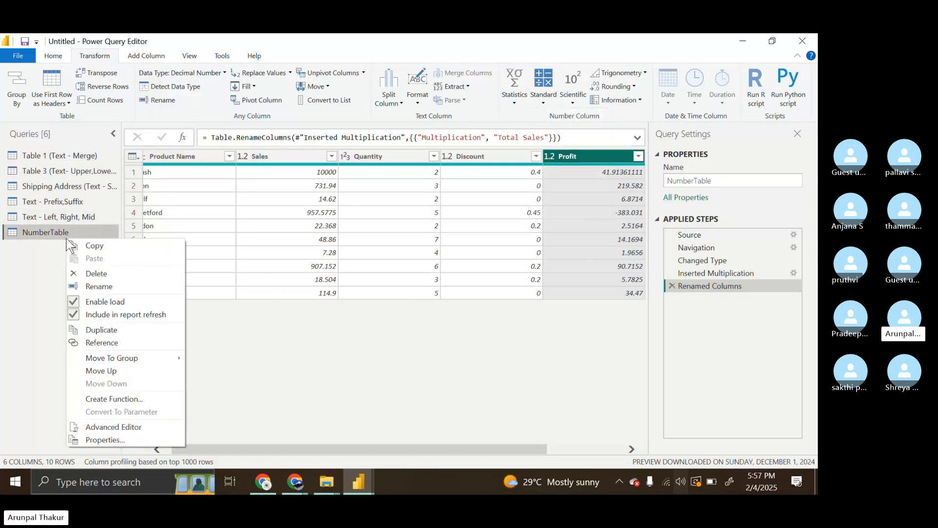
click(106, 244)
right_click(42, 257)
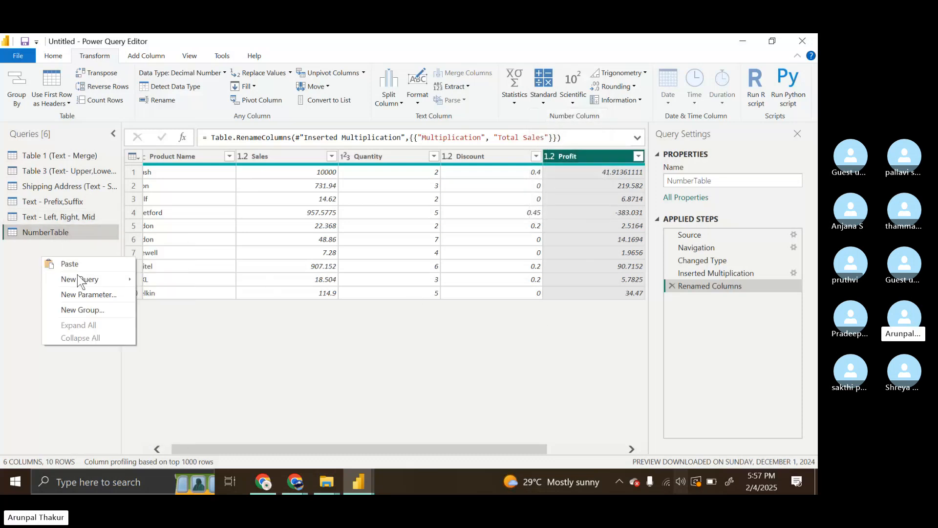
click(73, 263)
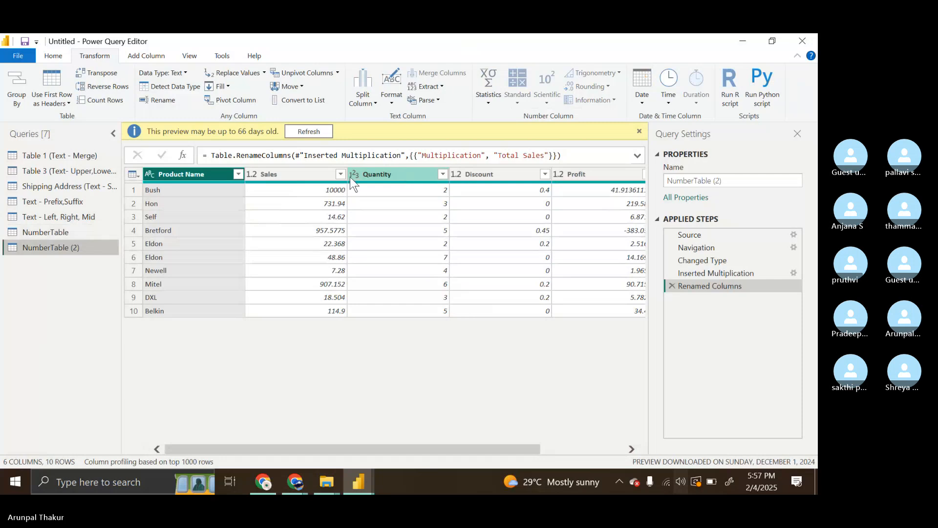
Step: Keep only the Sales, Quantity and Profit columns in the copied query by removing all other columns
click(320, 175)
ctrl+click(373, 177)
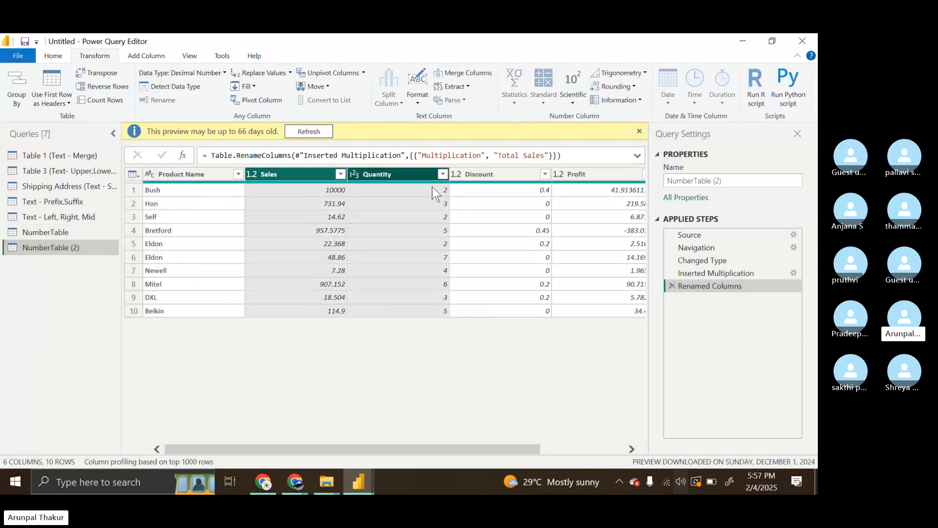
ctrl+click(573, 172)
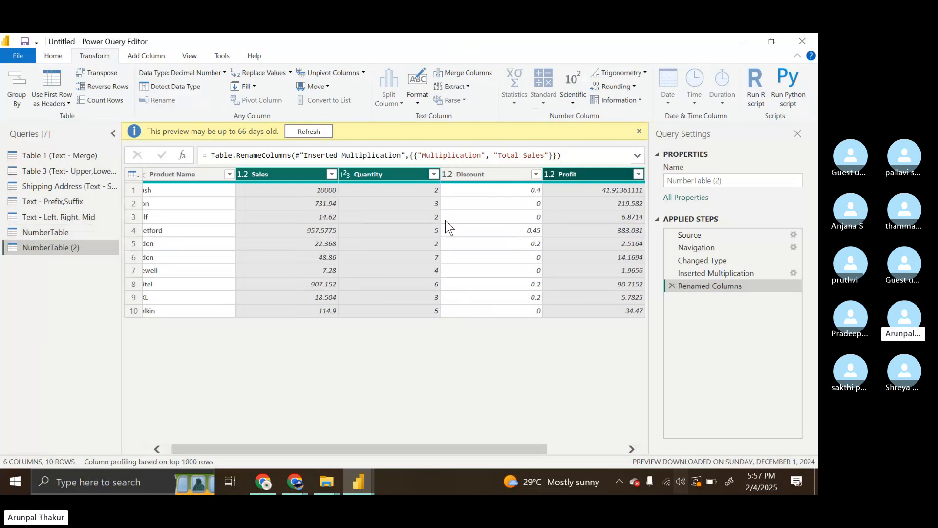
right_click(372, 176)
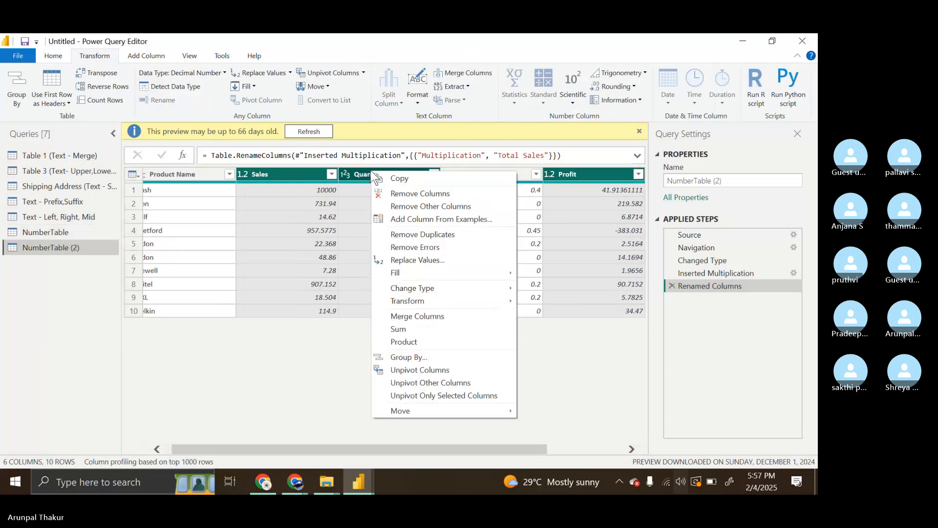
click(449, 207)
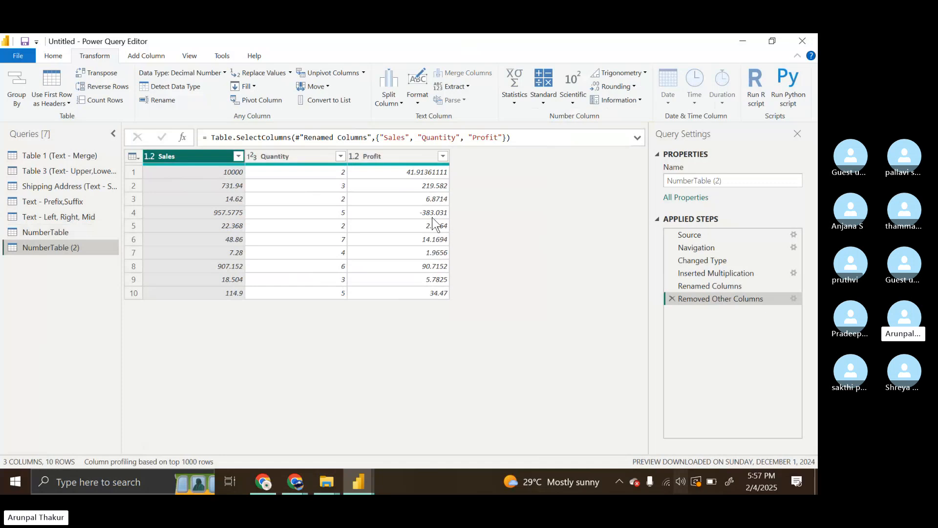
Step: Add a Modulo column that computes the remainder of Profit divided by Quantity
click(386, 160)
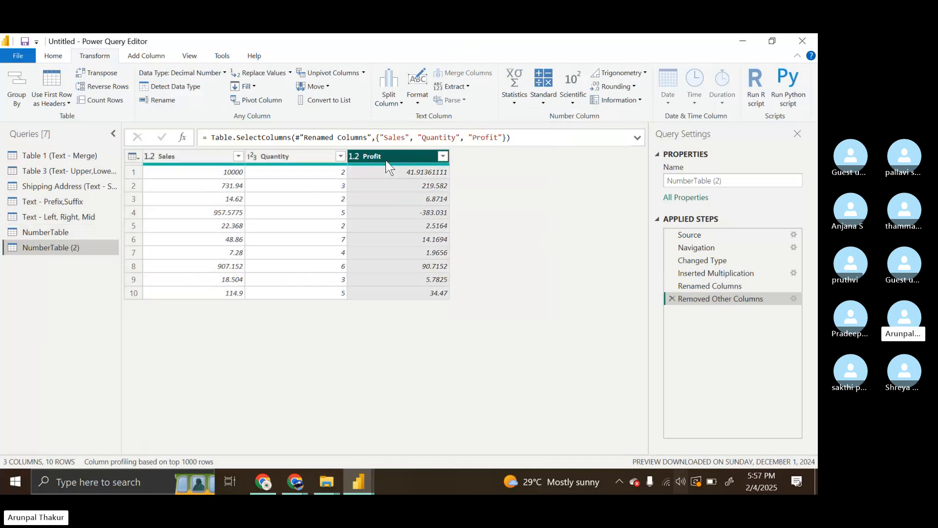
ctrl+click(315, 161)
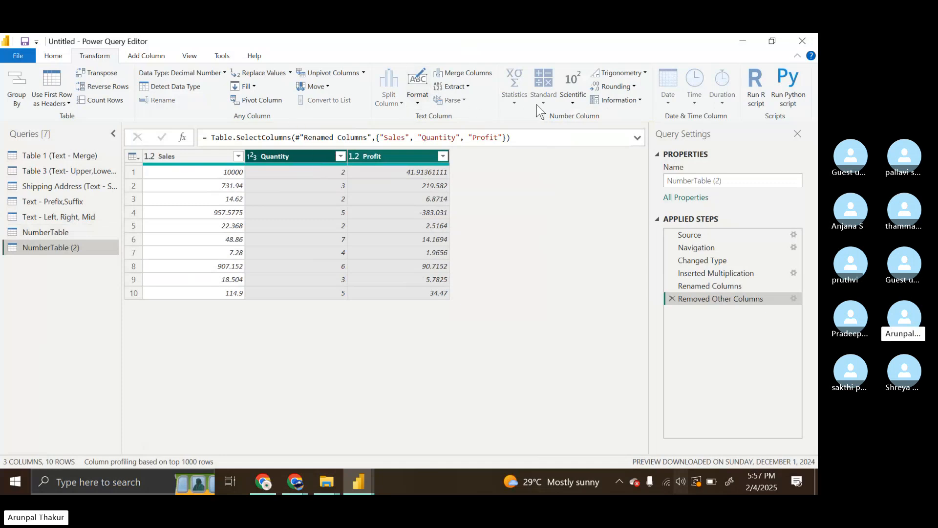
click(147, 56)
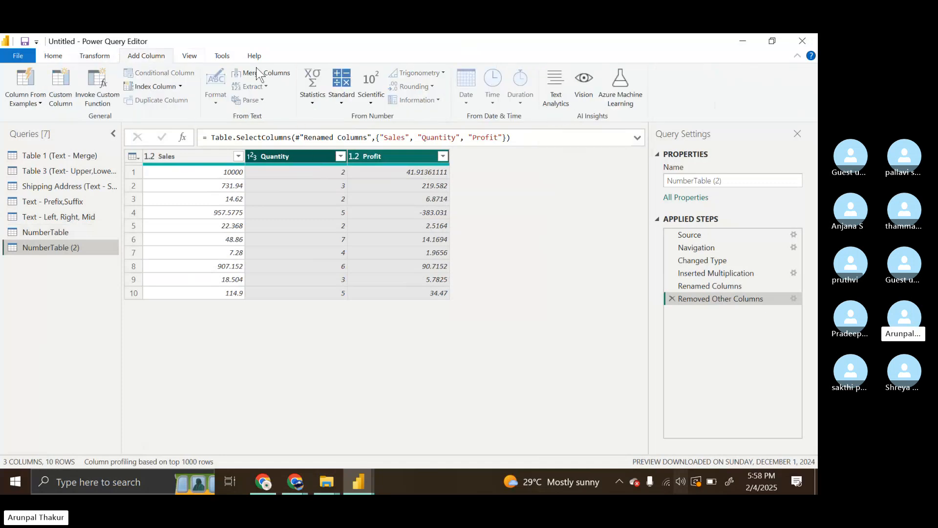
click(348, 104)
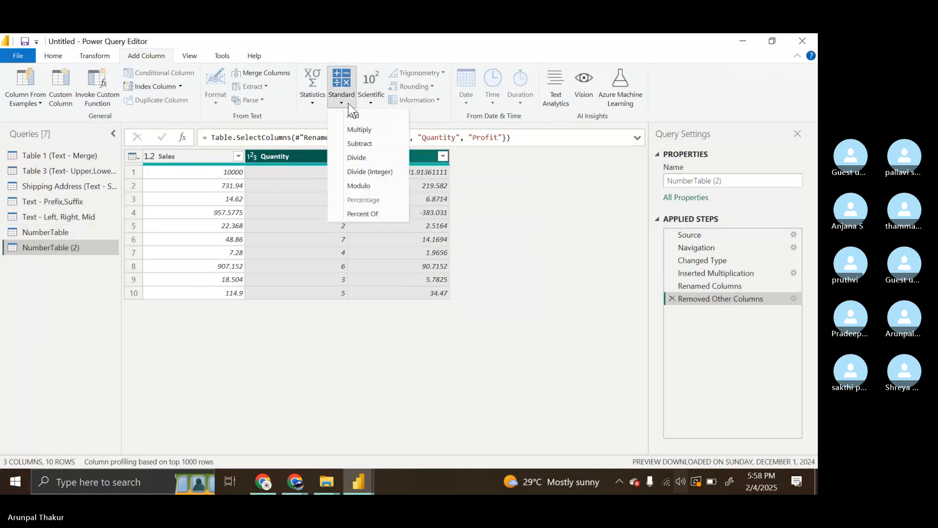
click(382, 186)
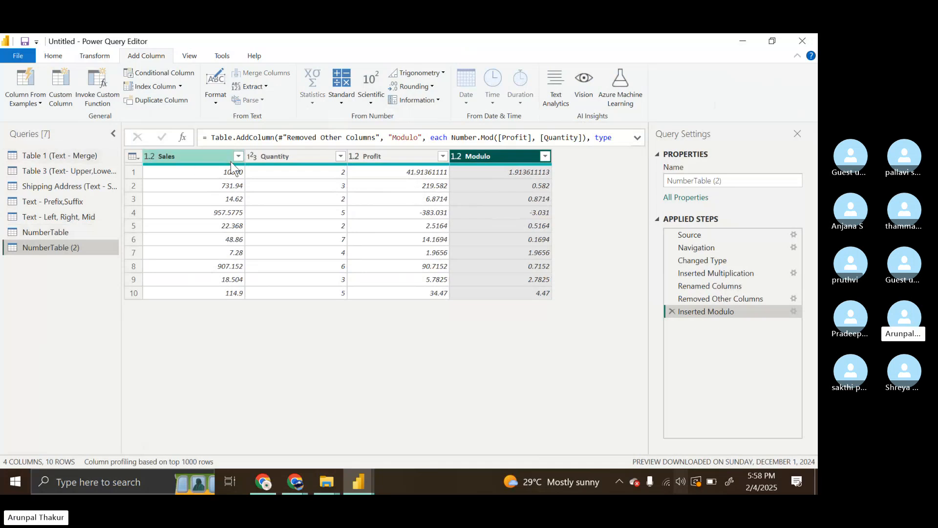
Step: Add another Modulo column that computes the remainder of Sales divided by Quantity
click(203, 156)
click(271, 157)
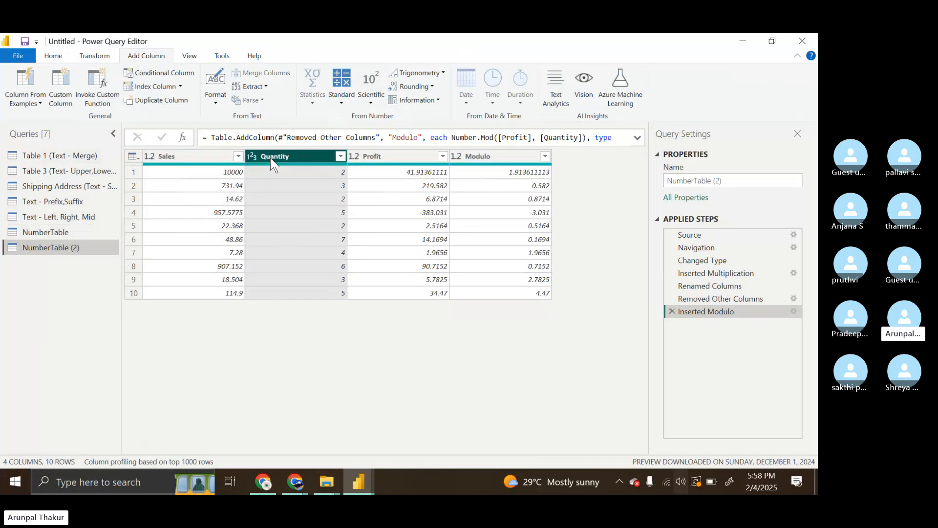
click(201, 157)
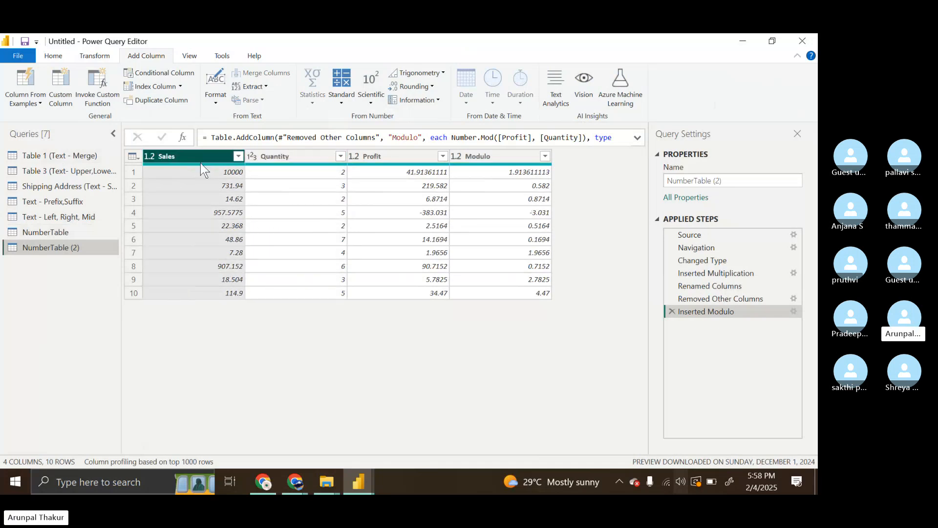
ctrl+click(286, 158)
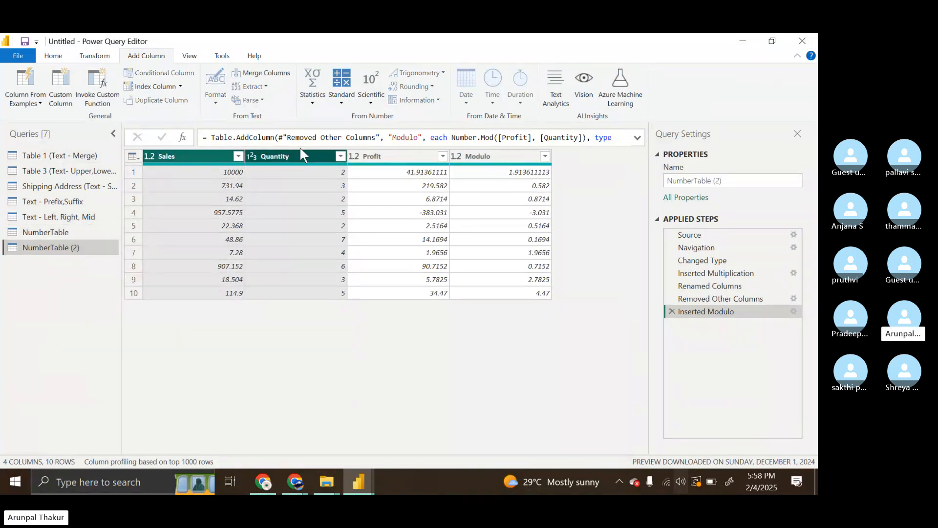
click(342, 101)
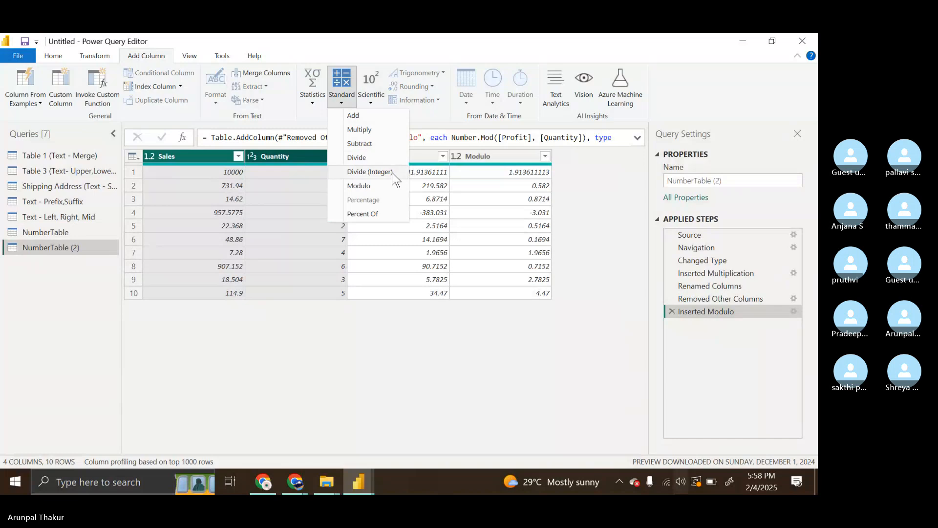
click(362, 189)
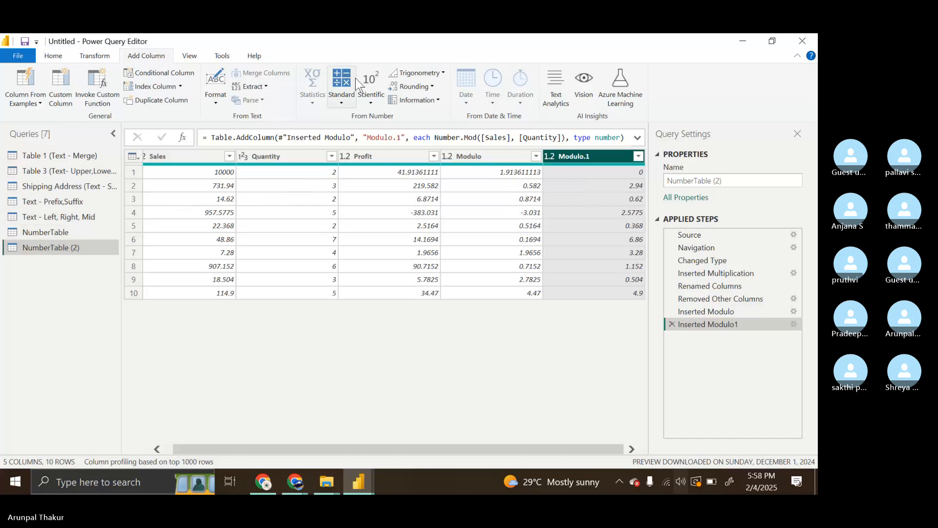
Step: Remove the Quantity, Profit and both modulo columns, leaving only Sales in the copied query
click(342, 99)
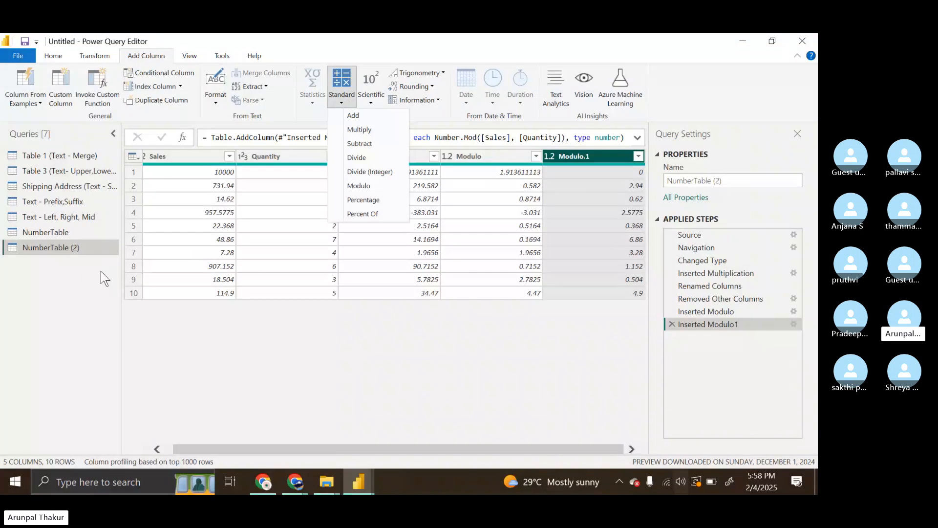
click(56, 273)
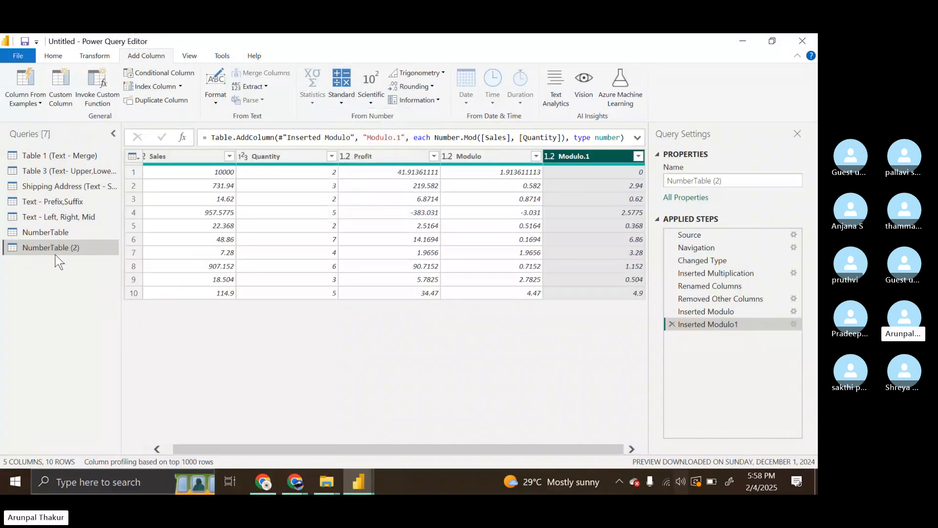
click(251, 157)
ctrl+click(401, 156)
ctrl+click(464, 154)
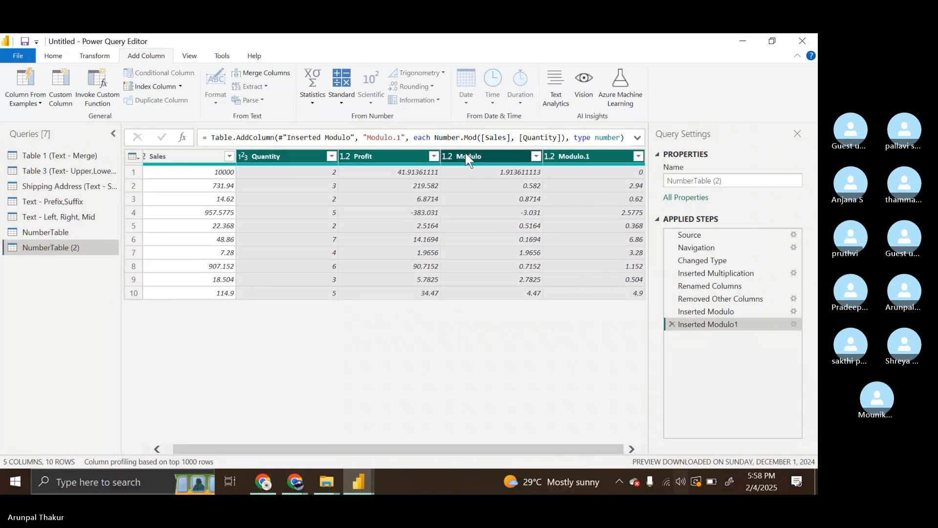
right_click(465, 153)
click(514, 175)
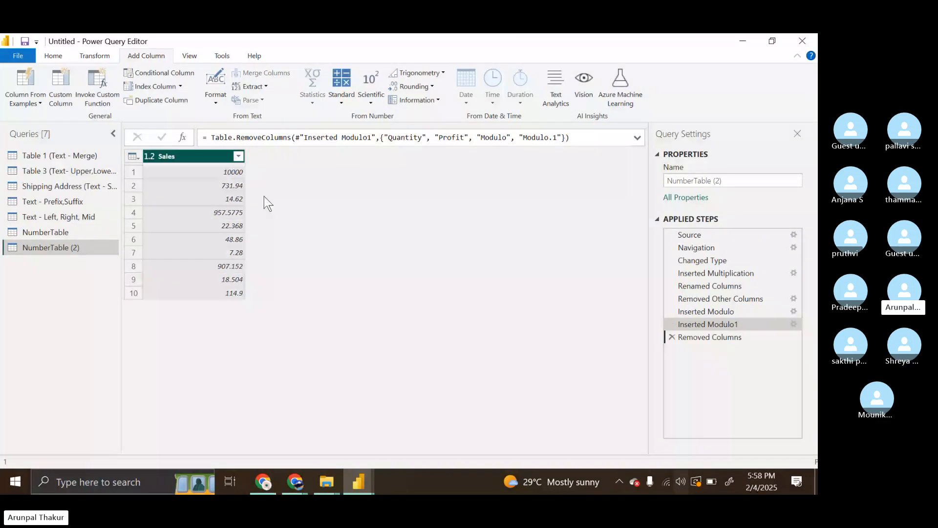
Step: Add a Percentage column that calculates 18 percent of each Sales value
click(337, 102)
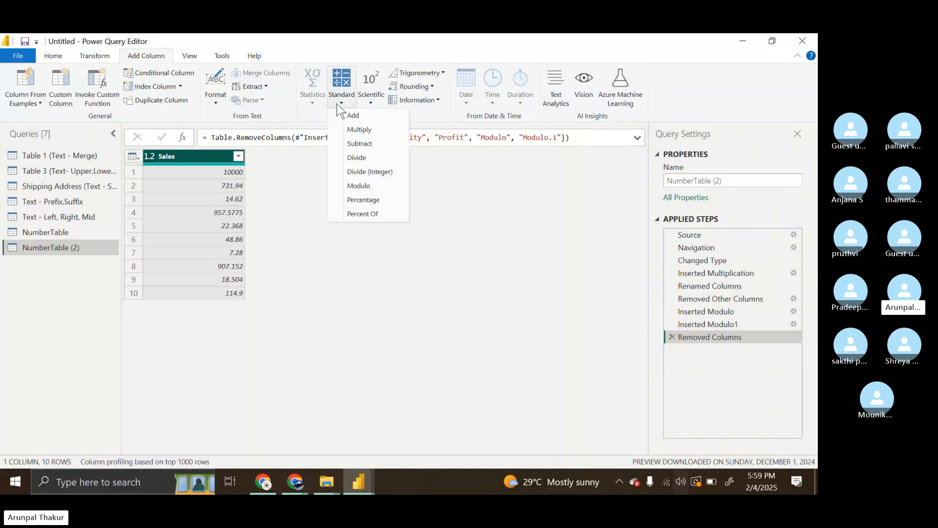
click(388, 203)
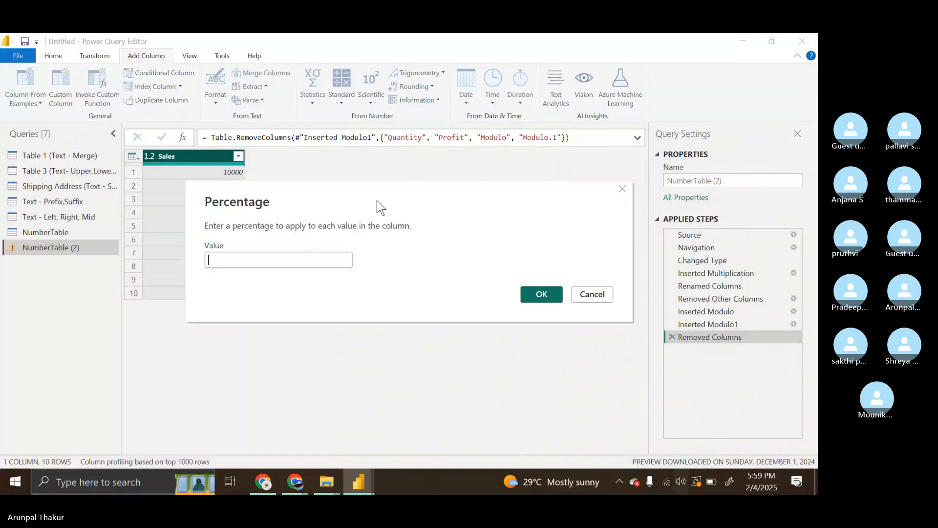
text(18)
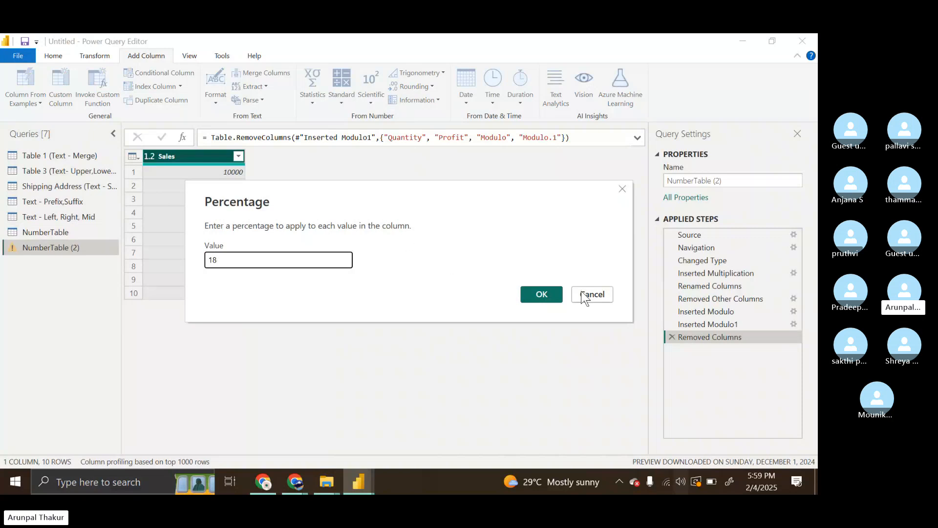
click(541, 294)
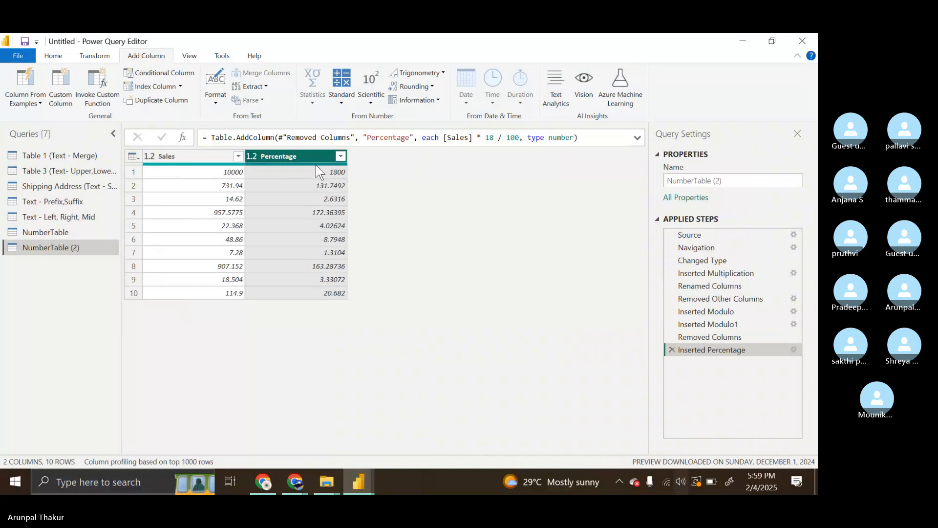
Step: Add a Percent Of column that expresses each Percentage value as a percentage of 18
click(307, 175)
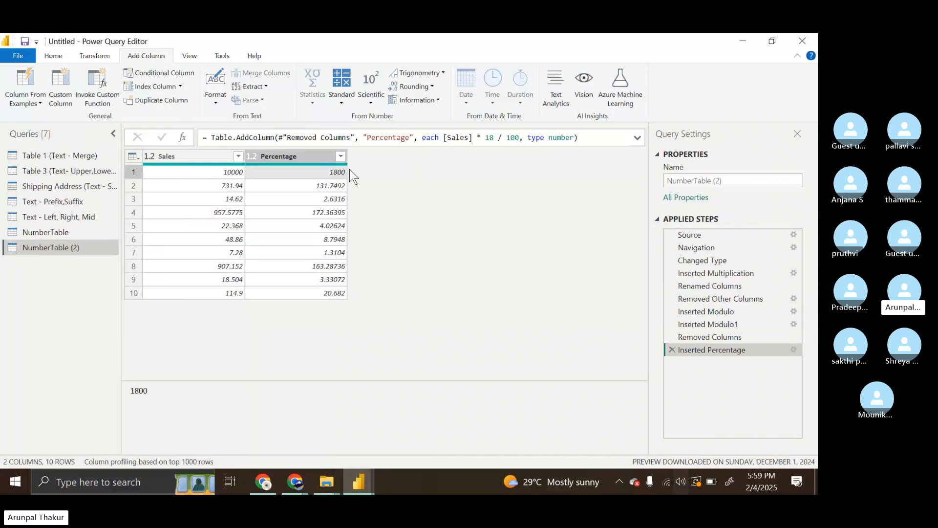
click(288, 158)
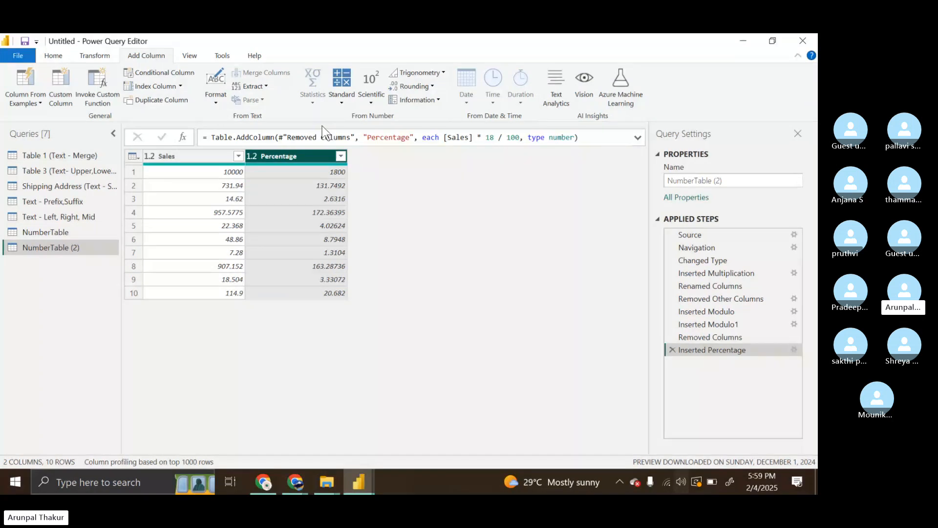
click(341, 88)
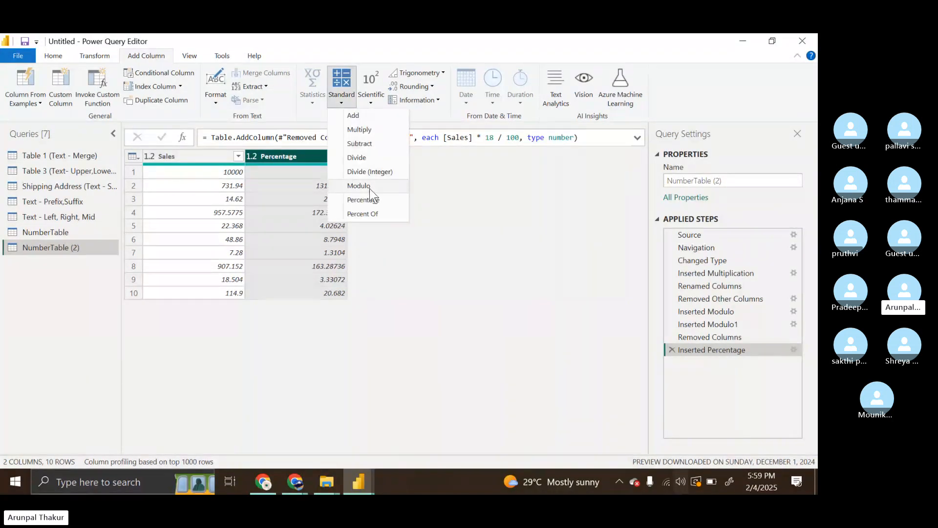
click(367, 216)
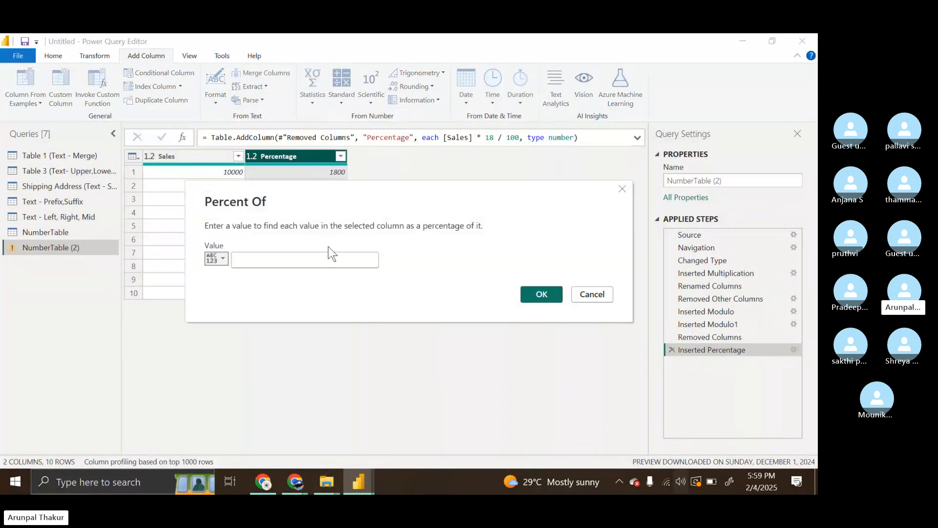
drag(336, 210, 349, 251)
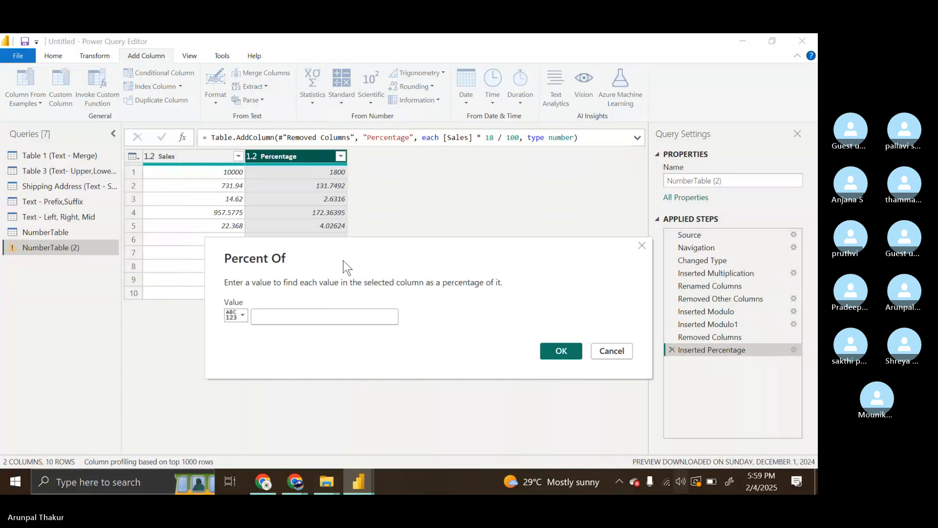
click(300, 319)
text(18)
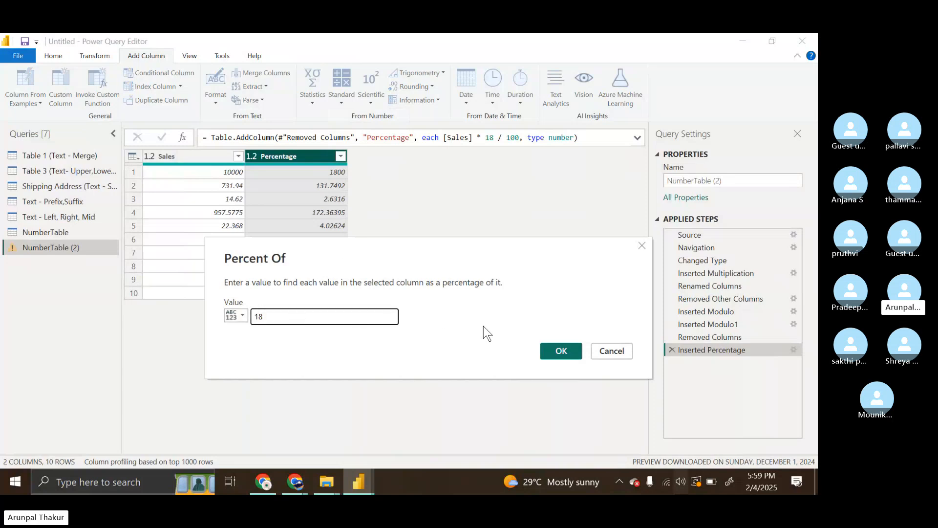
click(560, 348)
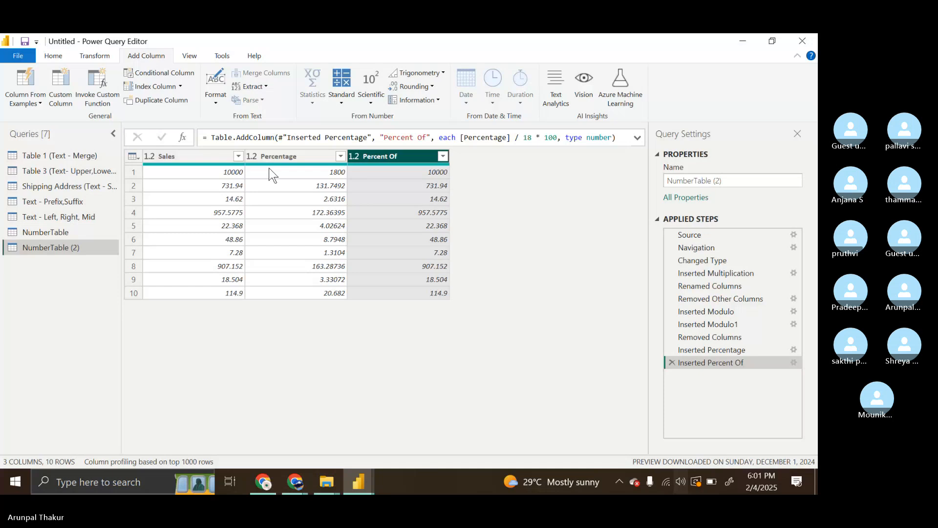
click(375, 99)
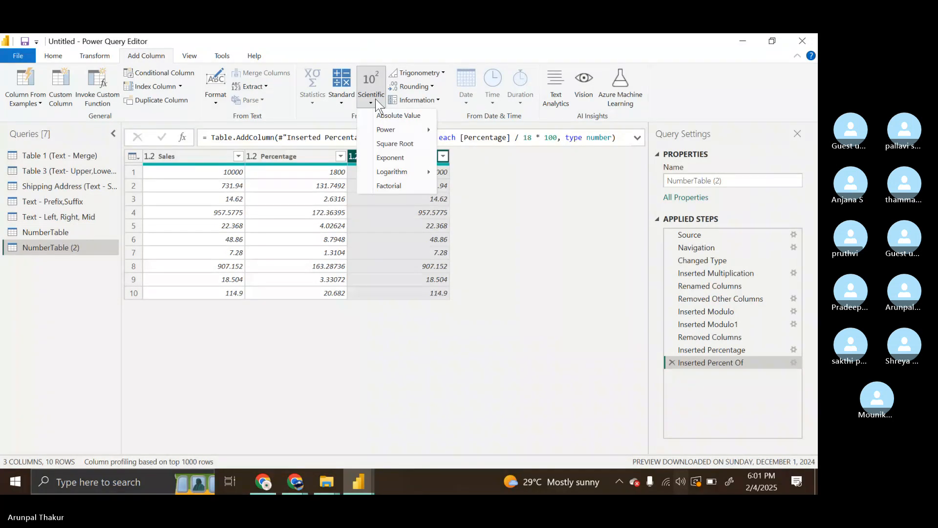
mouse_move(396, 170)
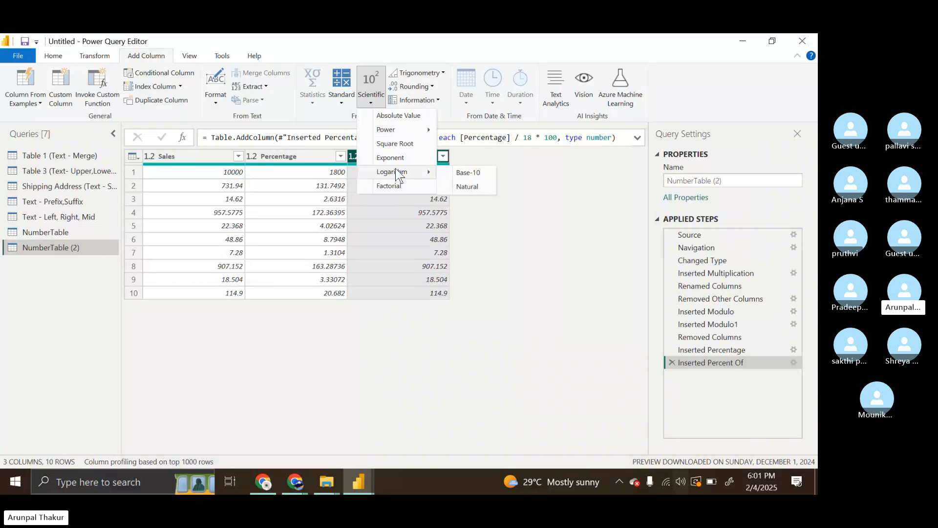
mouse_move(396, 131)
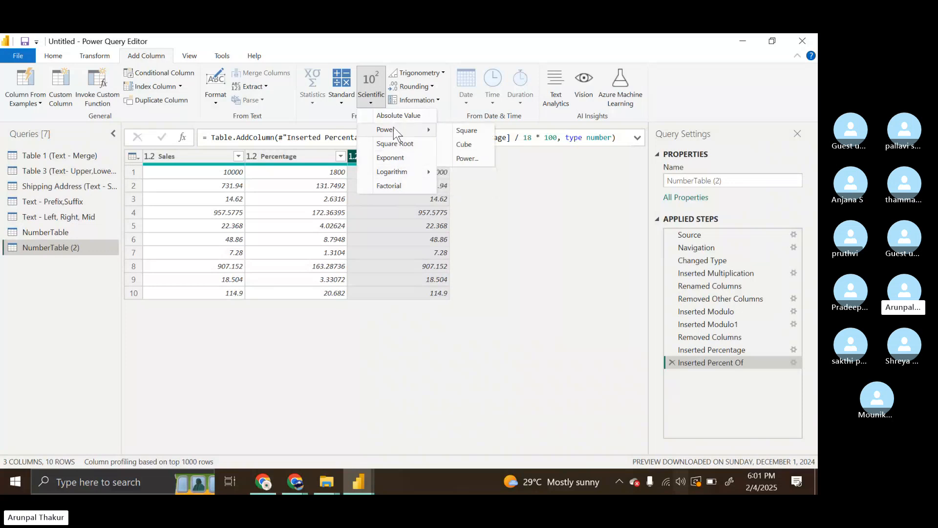
click(477, 392)
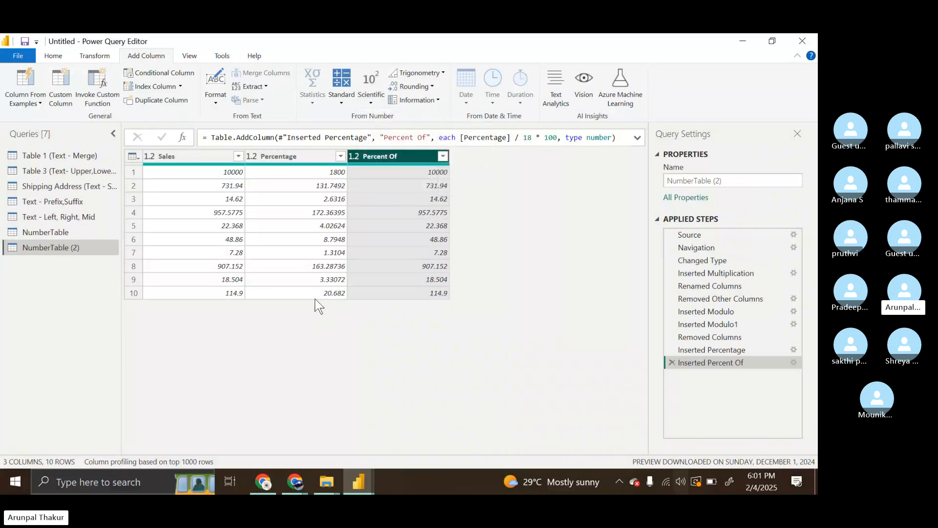
Step: In the NumberTable query, add a Square column that raises each Quantity value to the power of 2
click(34, 231)
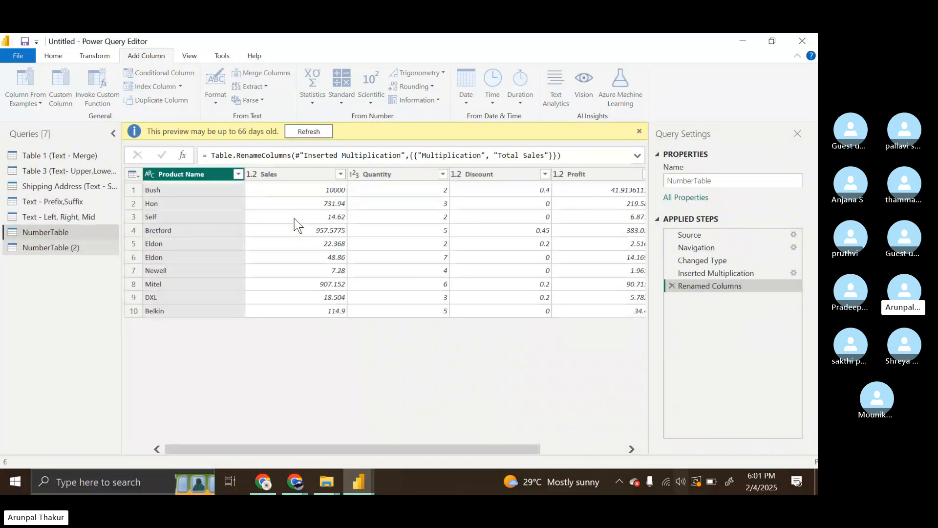
click(419, 178)
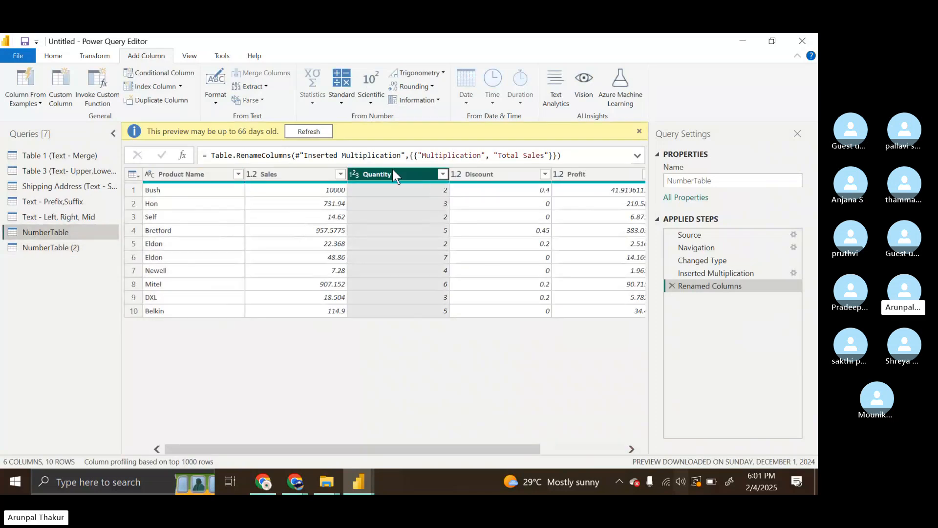
click(363, 99)
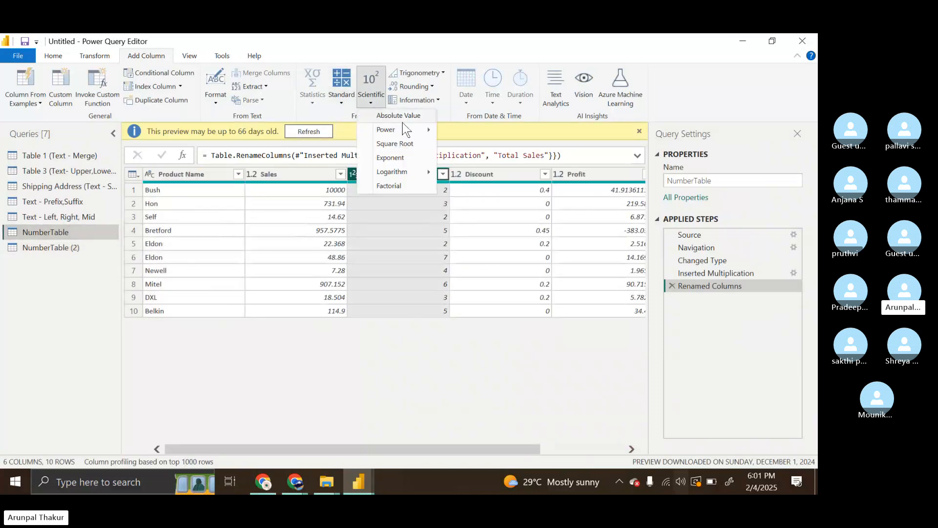
mouse_move(413, 133)
click(459, 133)
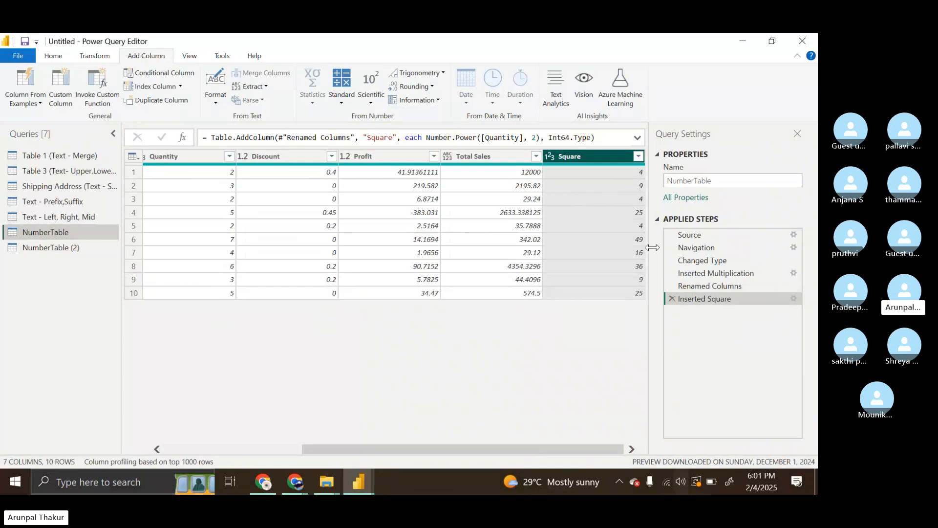
click(358, 100)
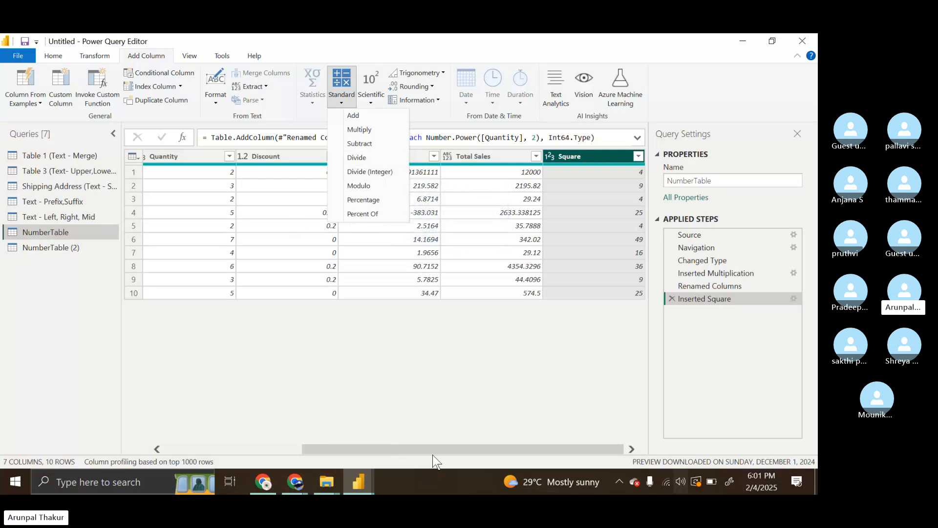
click(264, 483)
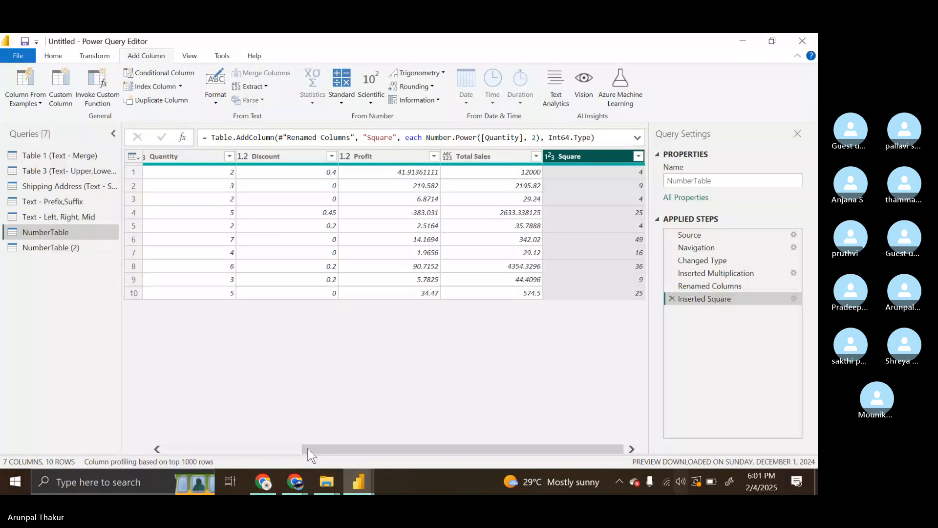
drag(303, 448, 166, 448)
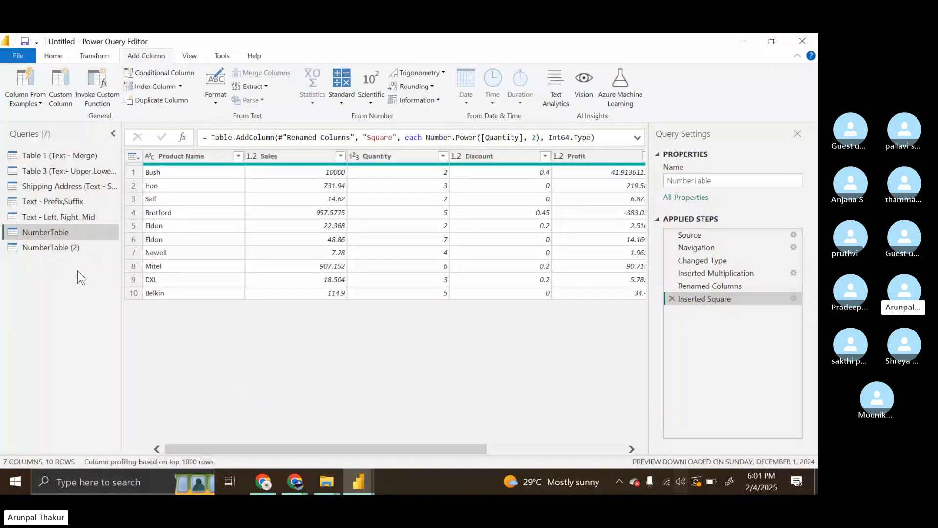
click(63, 248)
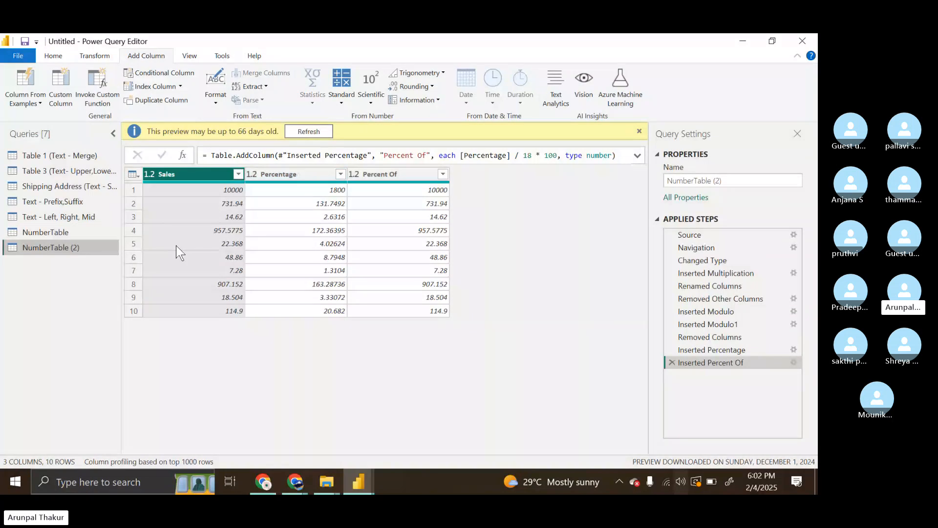
Step: Copy the NumberTable query and paste it into the query list as a third number table
click(90, 232)
right_click(90, 232)
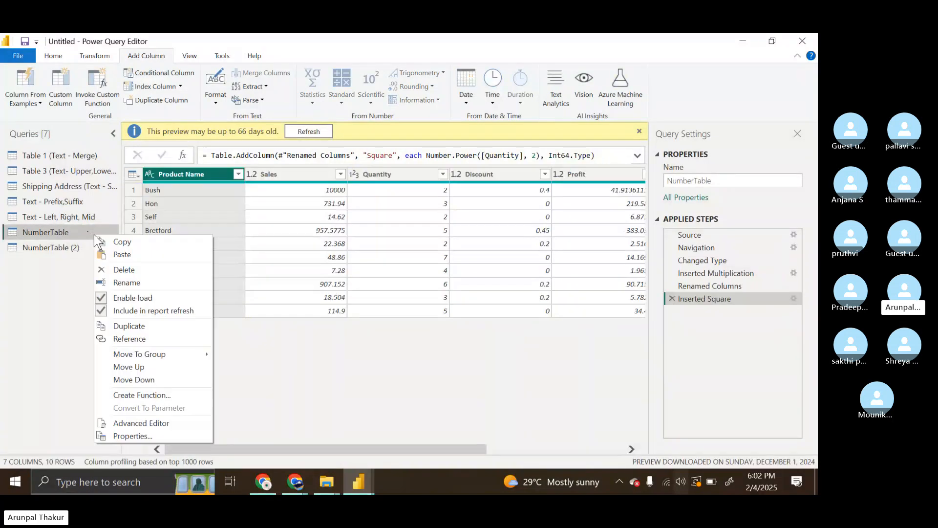
key(Escape)
right_click(59, 268)
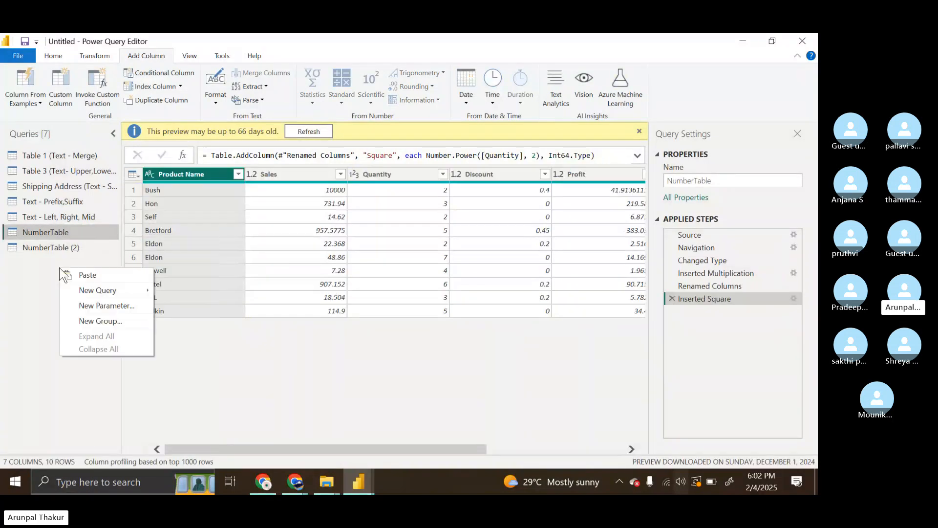
click(86, 276)
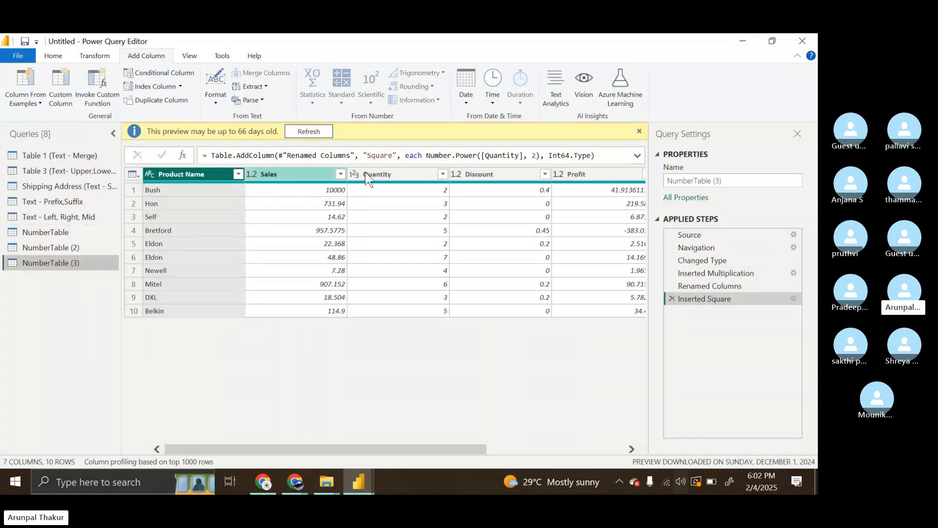
Step: Remove the Product Name, Quantity and Discount columns from the newly pasted query
click(391, 177)
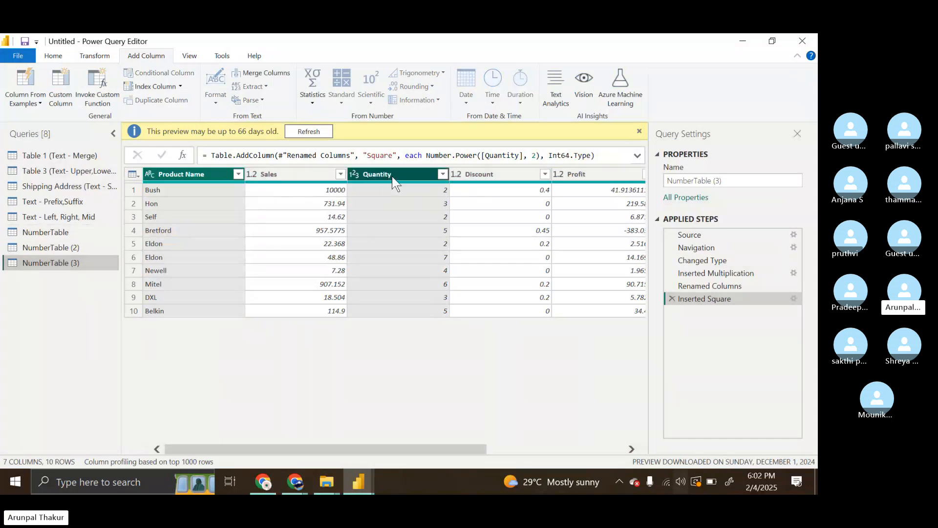
ctrl+click(465, 172)
right_click(470, 175)
click(510, 199)
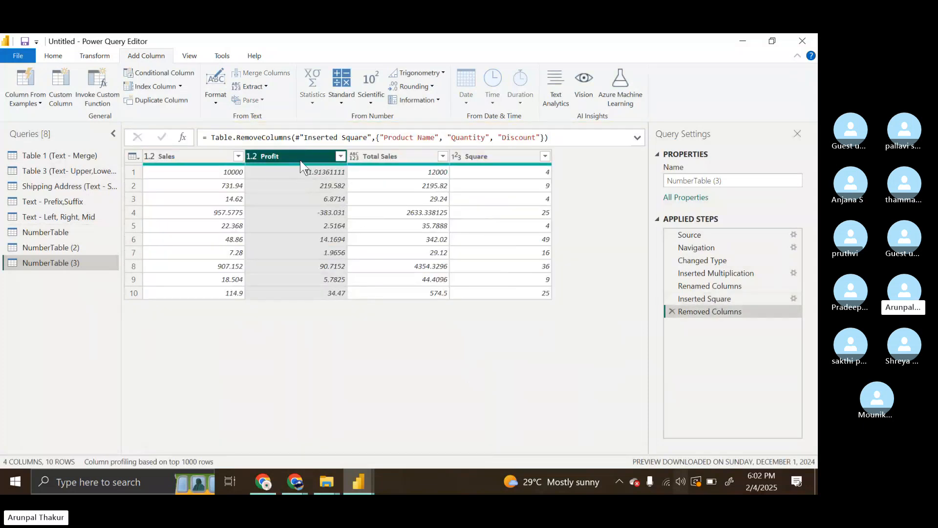
Step: Add a Division column that divides Profit by Square
click(477, 157)
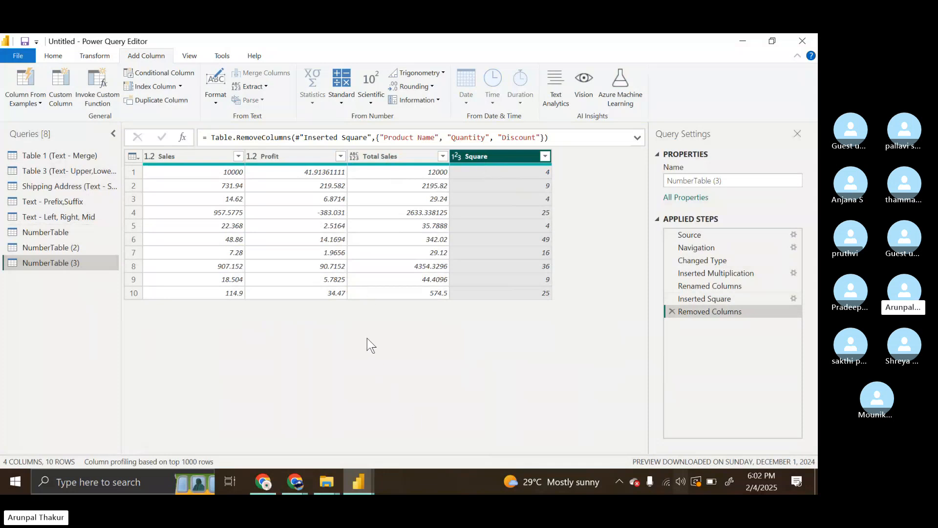
click(304, 157)
ctrl+click(467, 155)
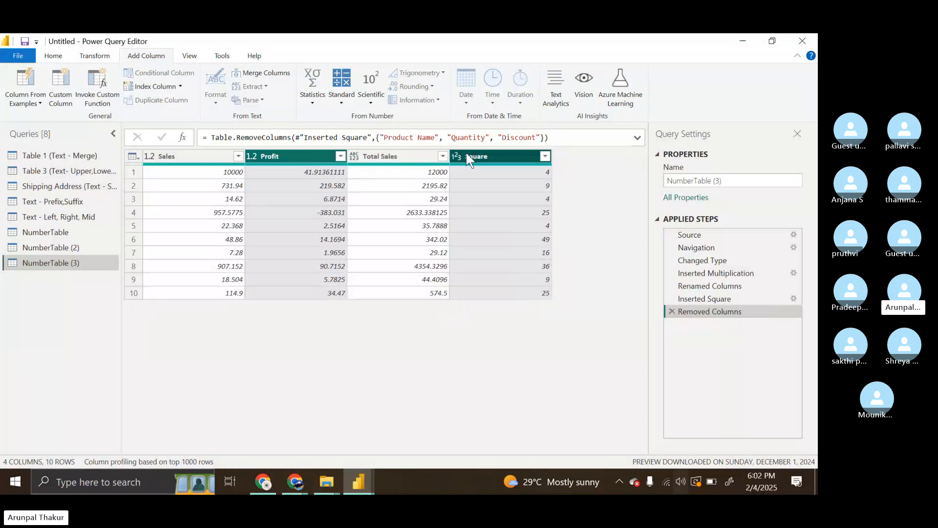
click(353, 104)
click(380, 154)
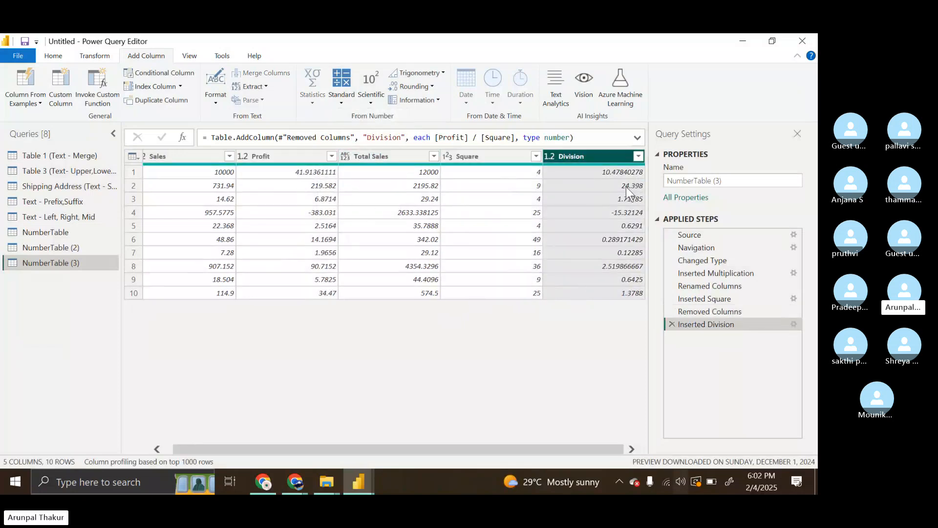
ctrl+click(274, 156)
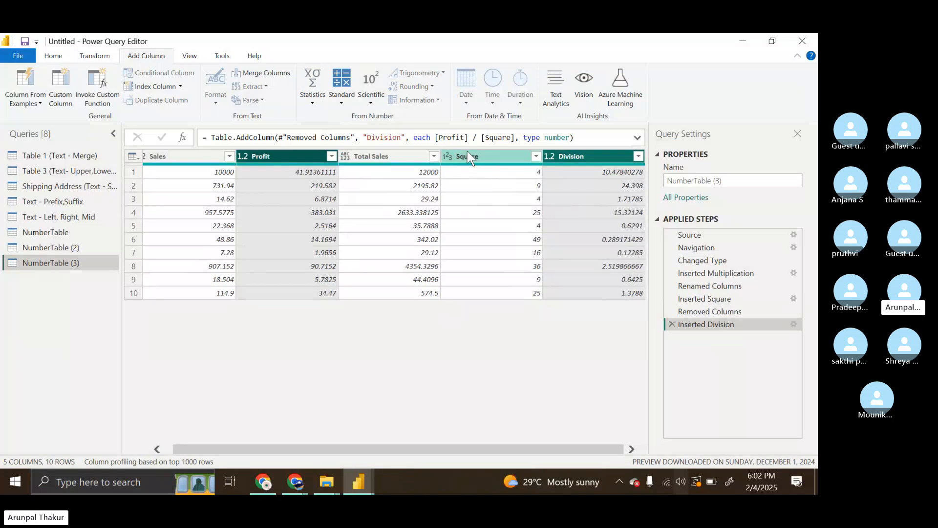
ctrl+click(525, 158)
ctrl+click(584, 156)
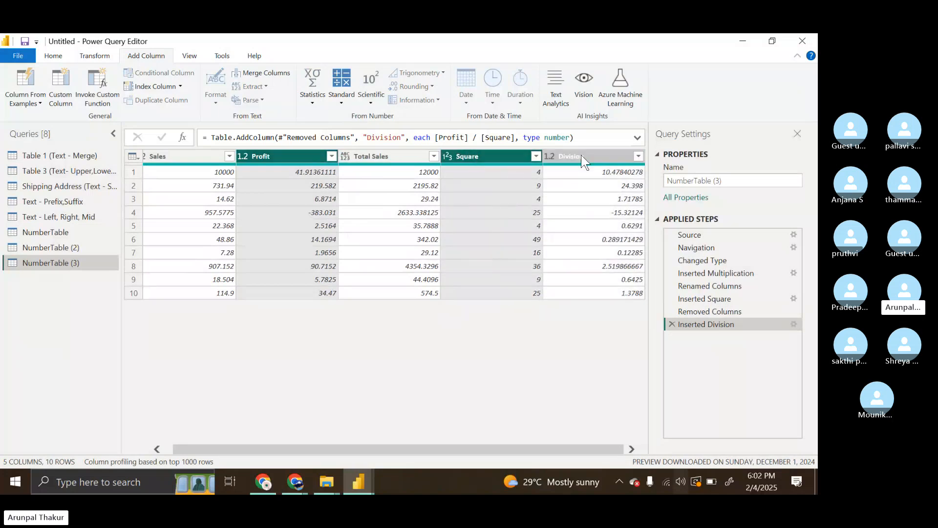
click(344, 102)
click(421, 341)
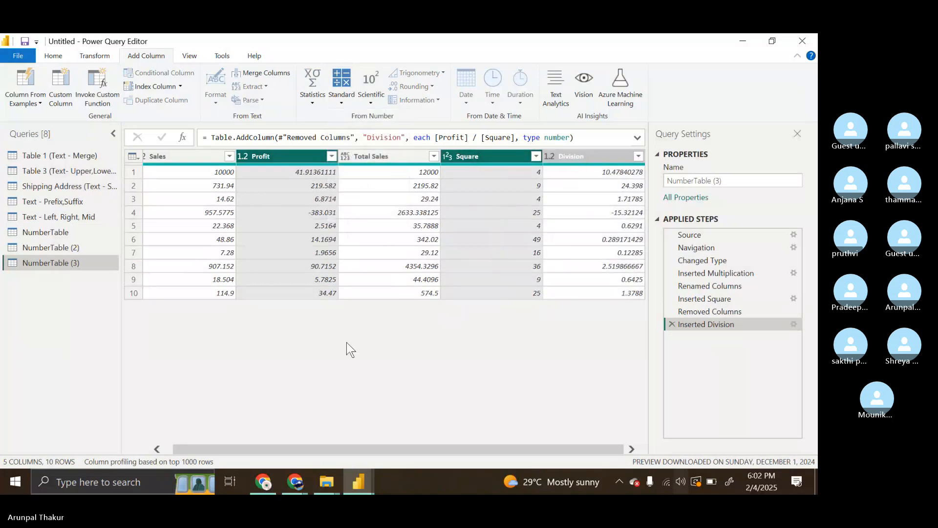
Step: Add an Integer-Division column that divides Profit by Square and keeps only the whole number
click(294, 169)
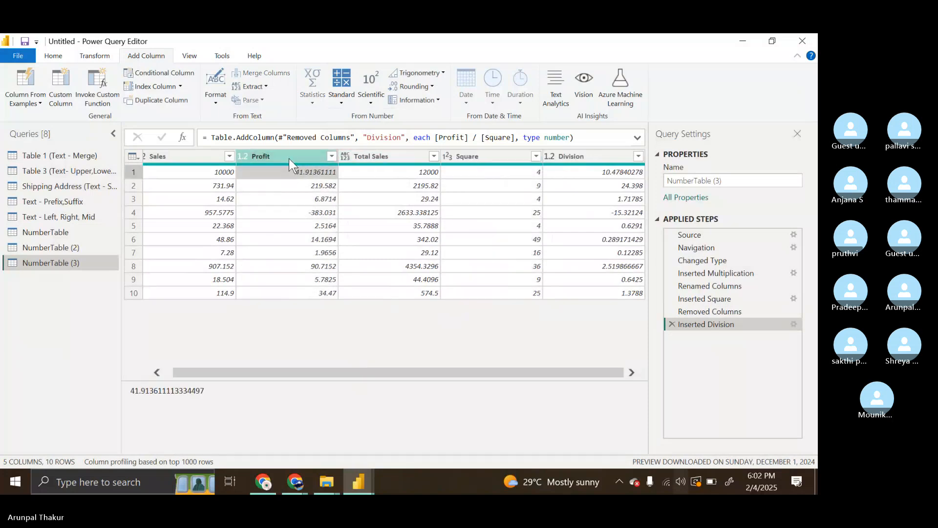
click(288, 158)
ctrl+click(458, 156)
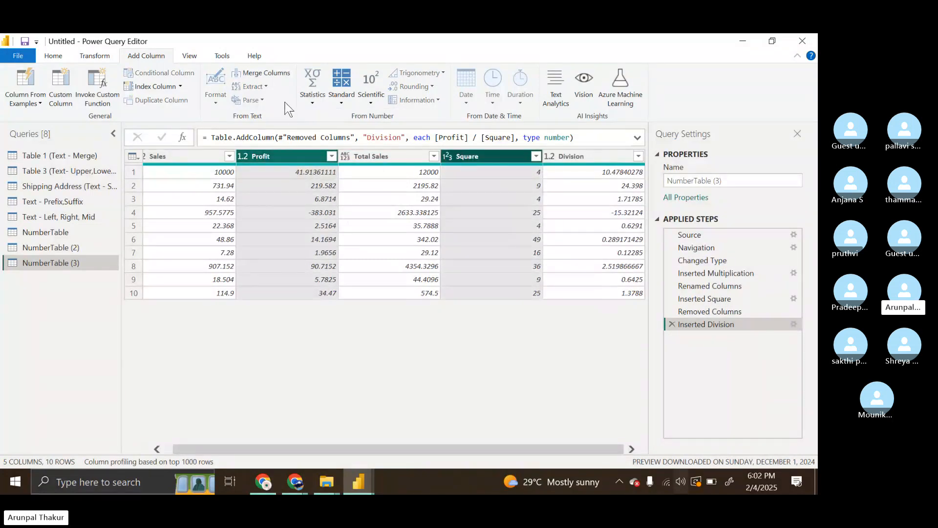
click(344, 101)
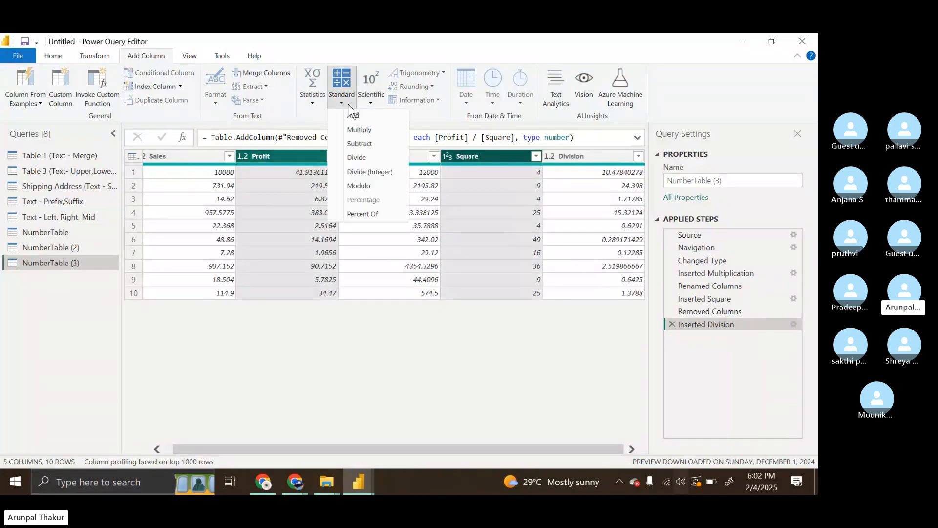
click(385, 174)
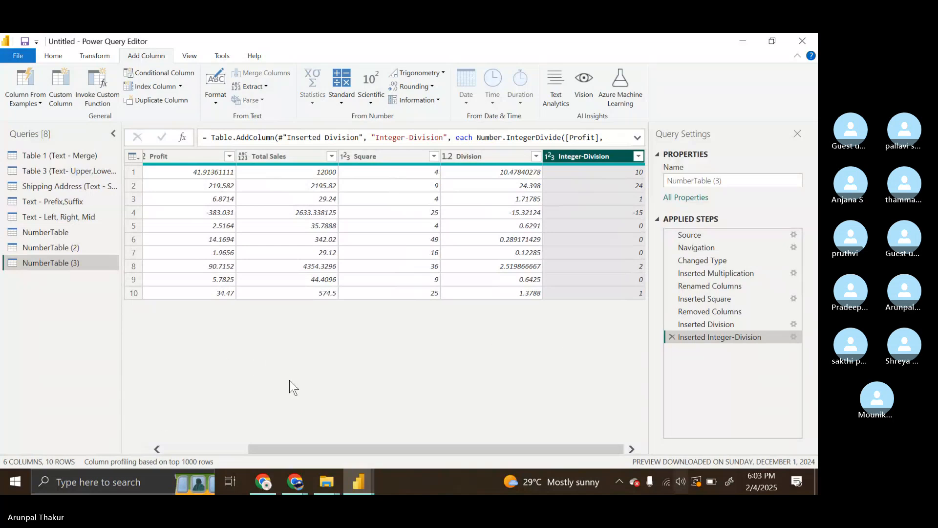
Step: Switch to the Skype call in Chrome and bring up the choices for stopping the screen share
mouse_move(301, 481)
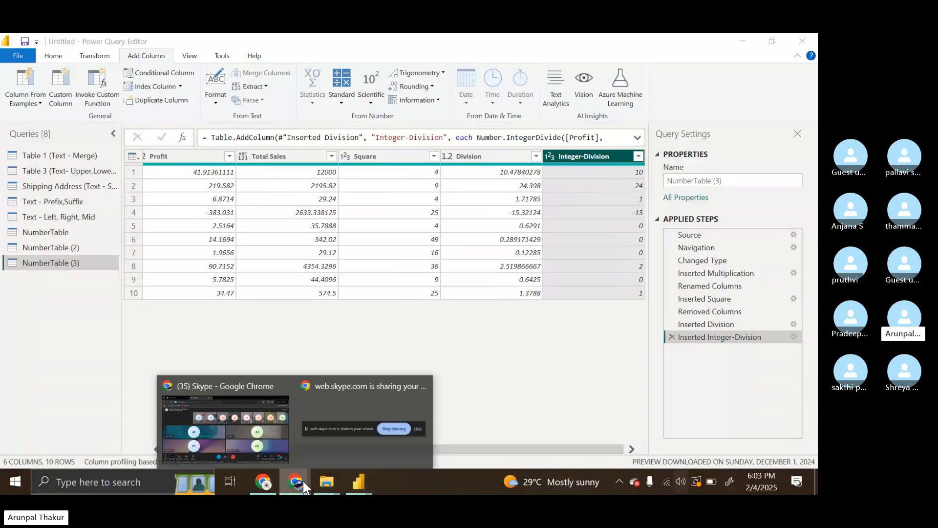
click(280, 432)
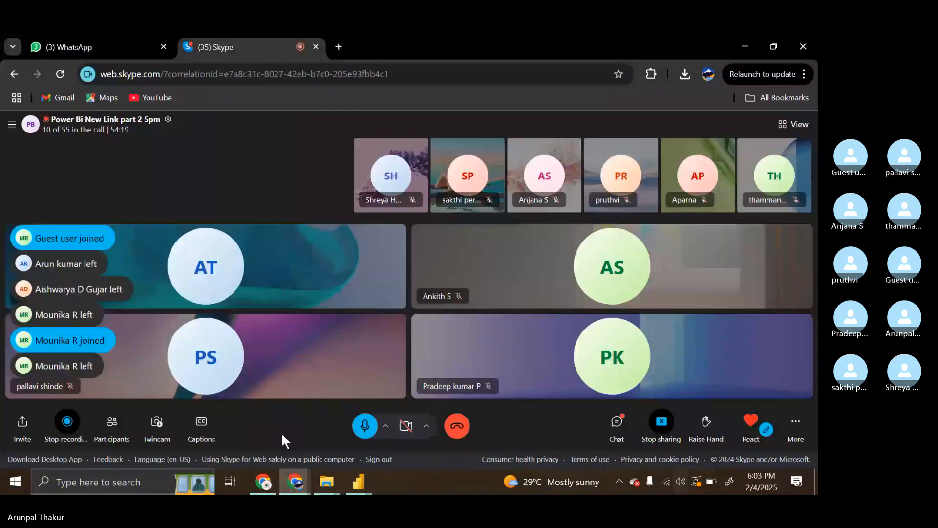
click(672, 431)
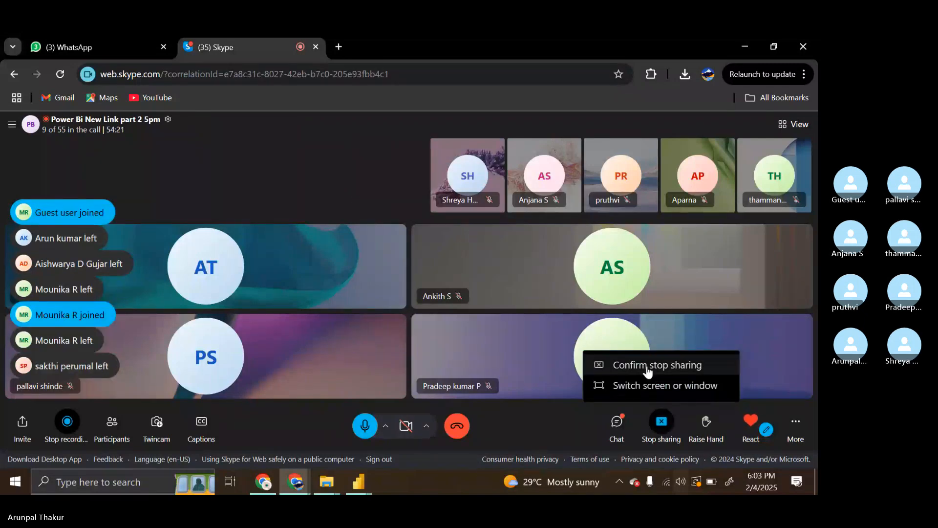